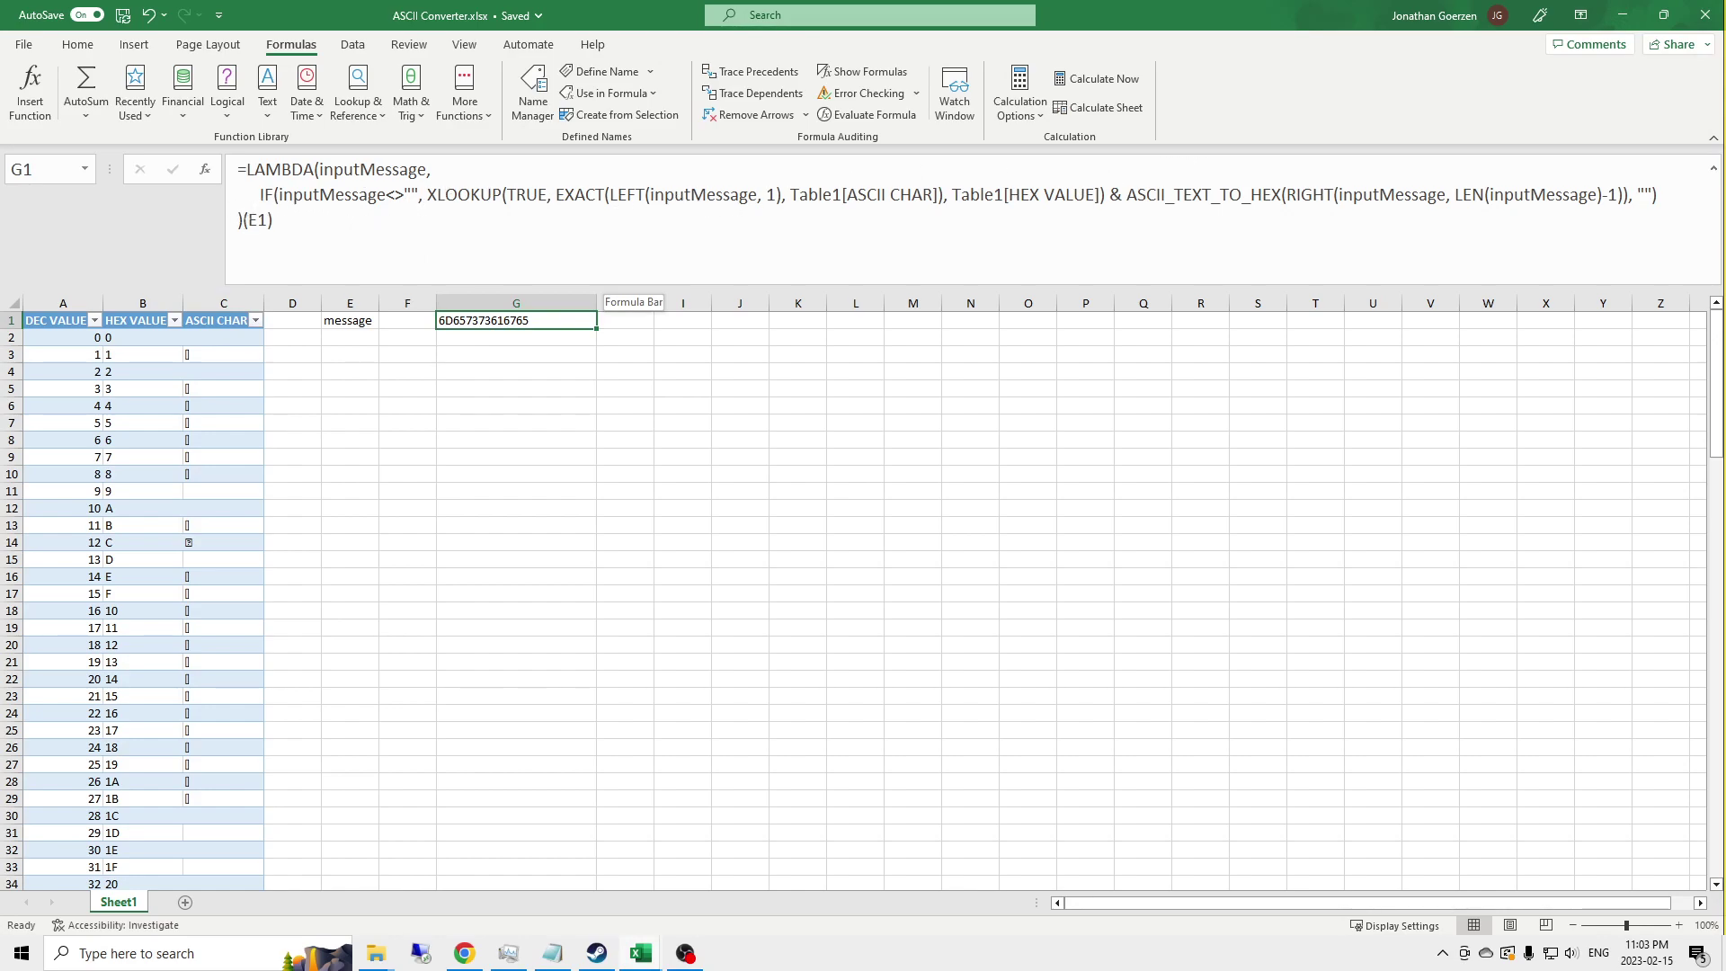
# Step: Copy G1's recursive LAMBDA formula text and paste it into cell G4
pyautogui.press('F2')
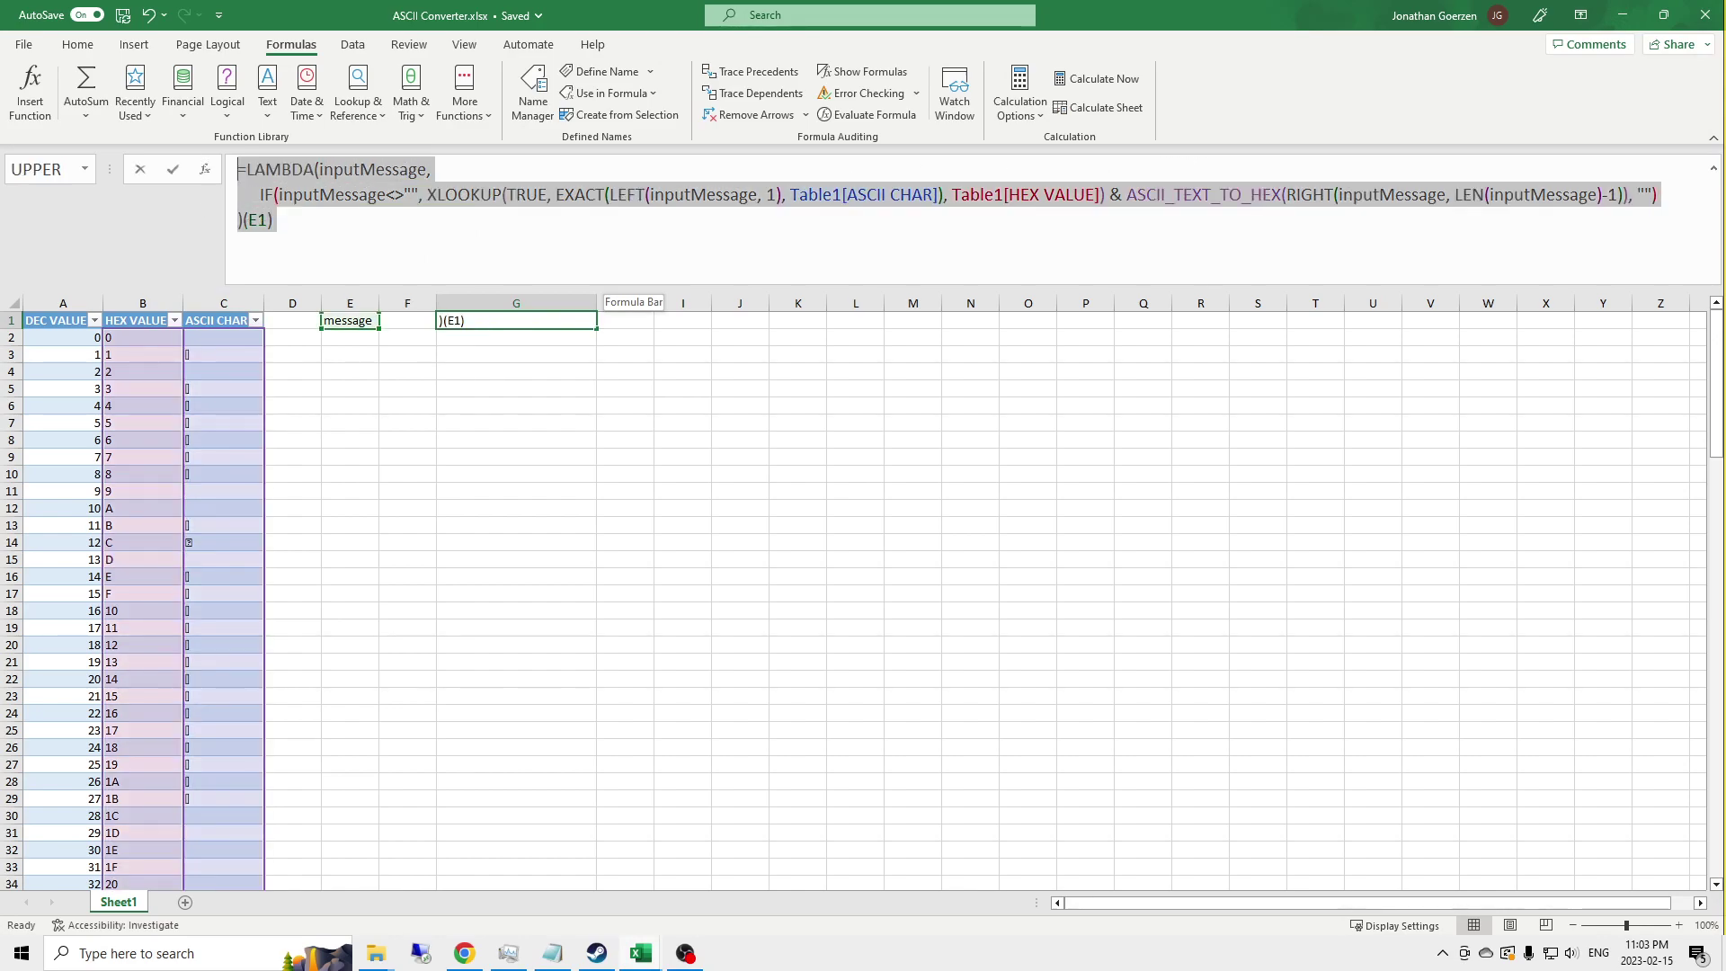
pyautogui.press('Escape')
pyautogui.click(517, 372)
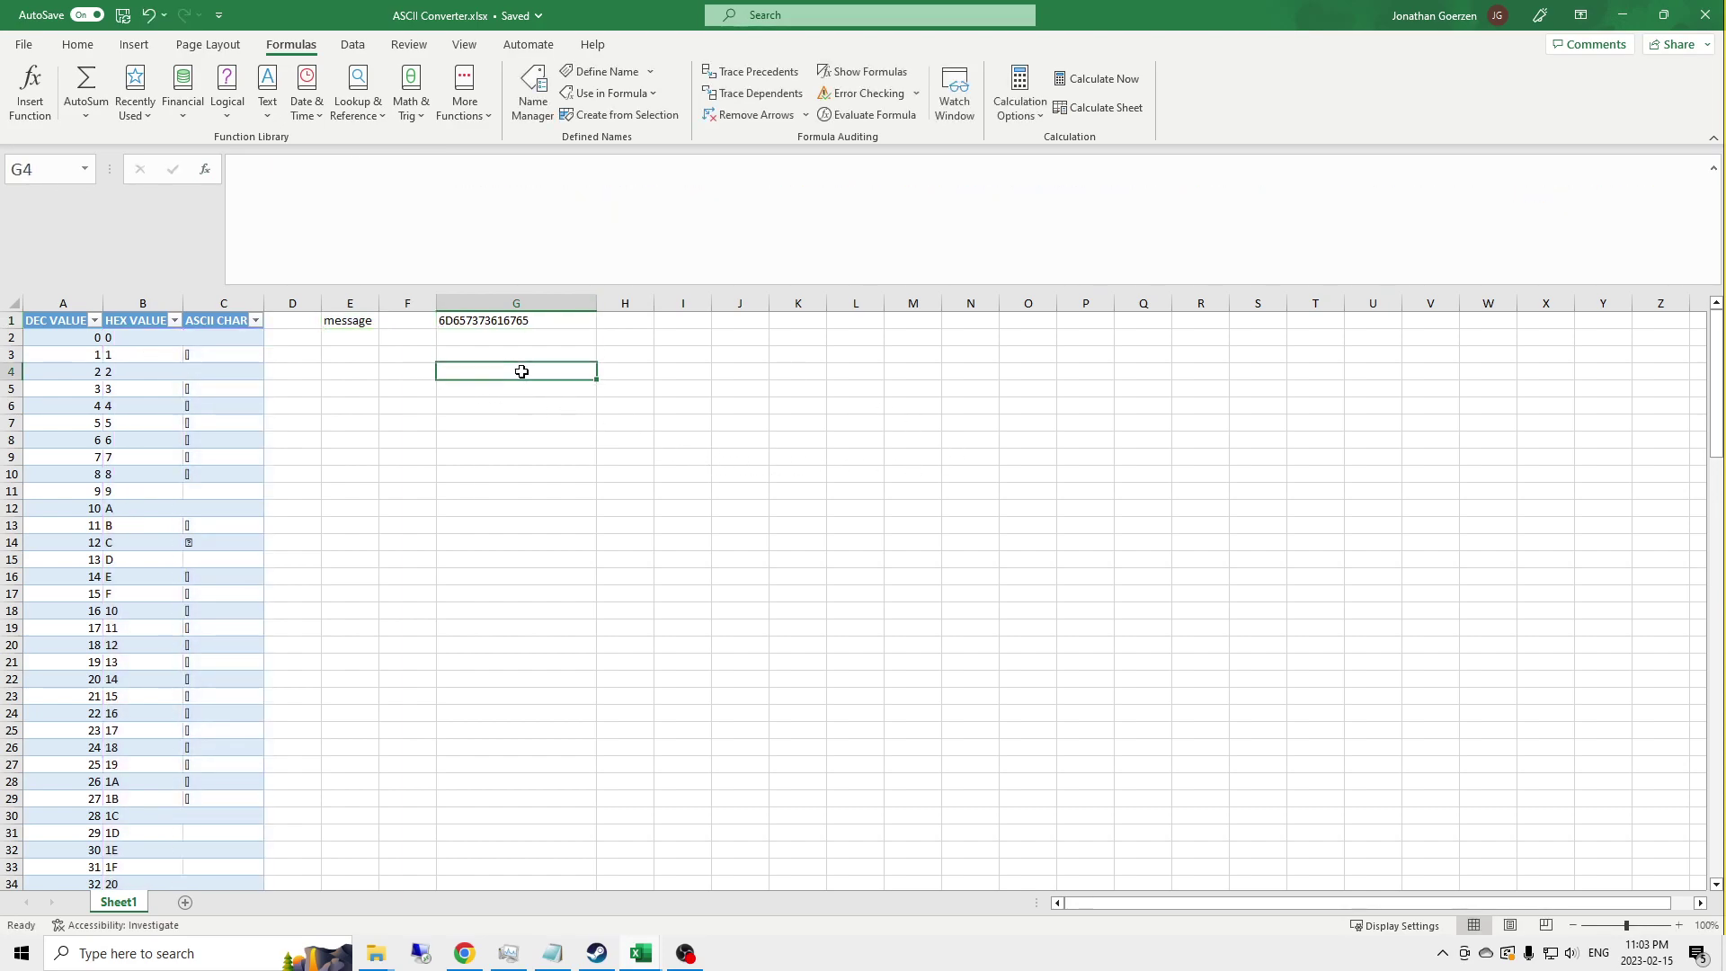
pyautogui.click(353, 191)
pyautogui.write('=LAMBDA(inputMessage,     IF(inputMessage<>"", XLOOKUP(TRUE, EXACT(LEFT(inputMessage, 1), Table1[ASCII CHAR]), Table1[HEX VALUE]) & ASCII_TEXT_TO_HEX(RIGHT(inputMessage, LEN(inputMessage)-1)), "") )(E1)')
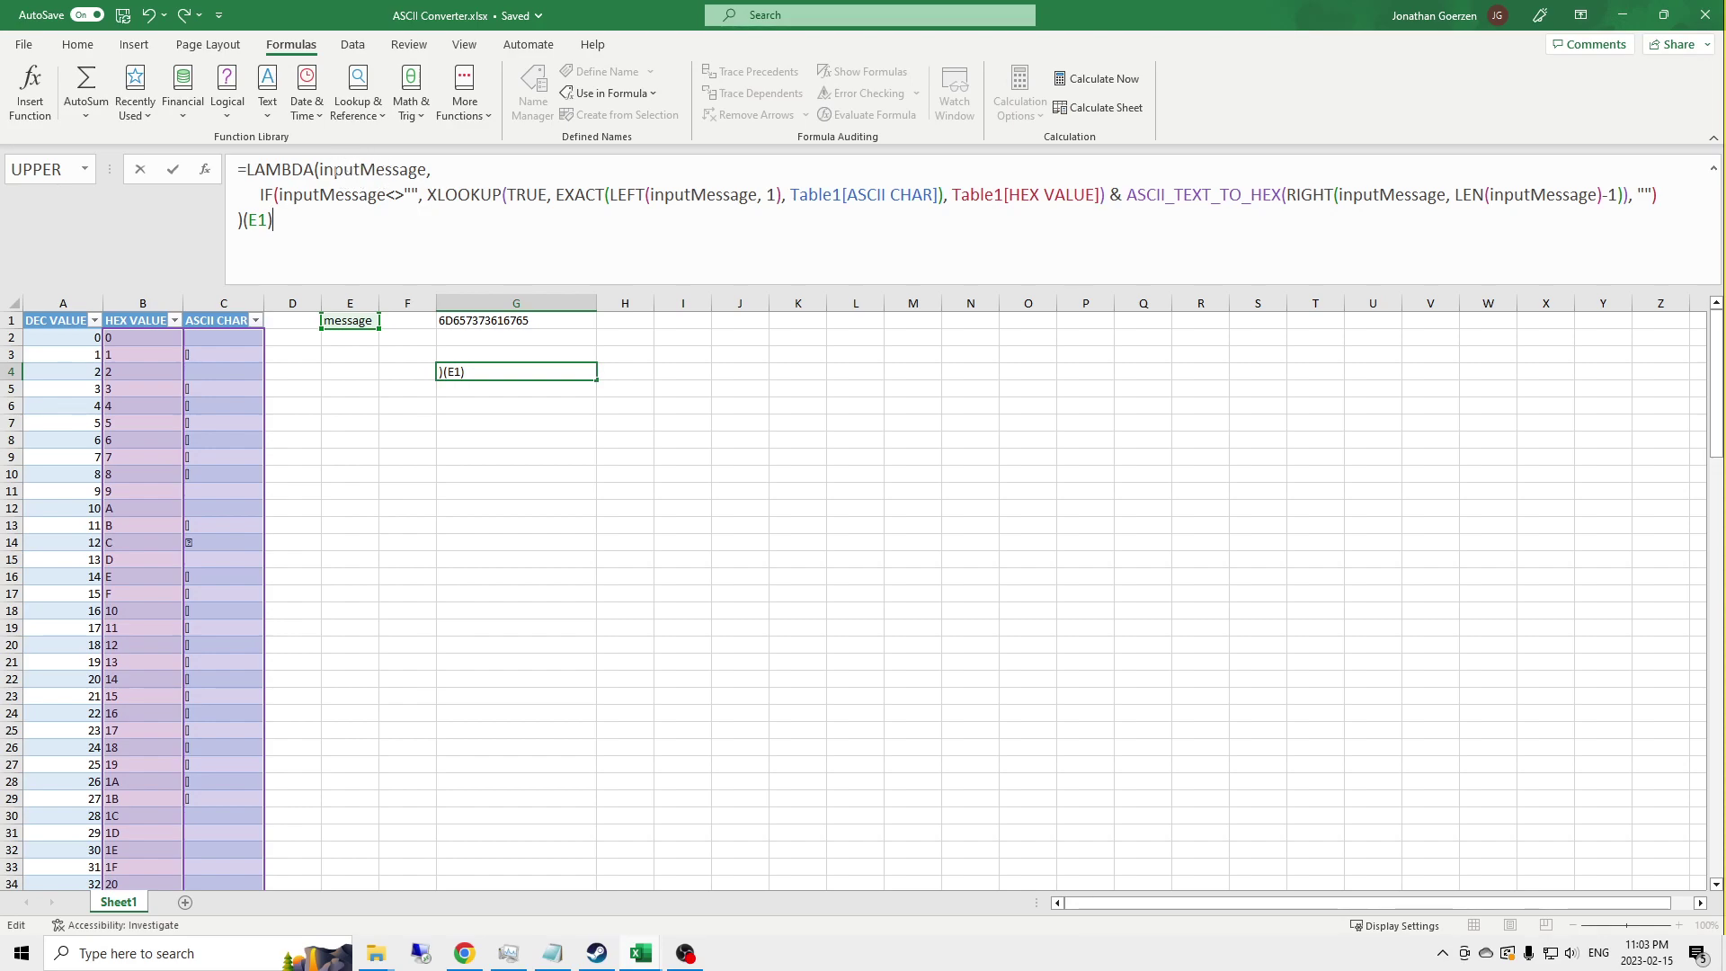
# Step: Review the formula's inputMessage parameter, empty test, XLOOKUP and recursive ASCII_TEXT_TO_HEX call
pyautogui.moveTo(334, 171); pyautogui.dragTo(392, 171)
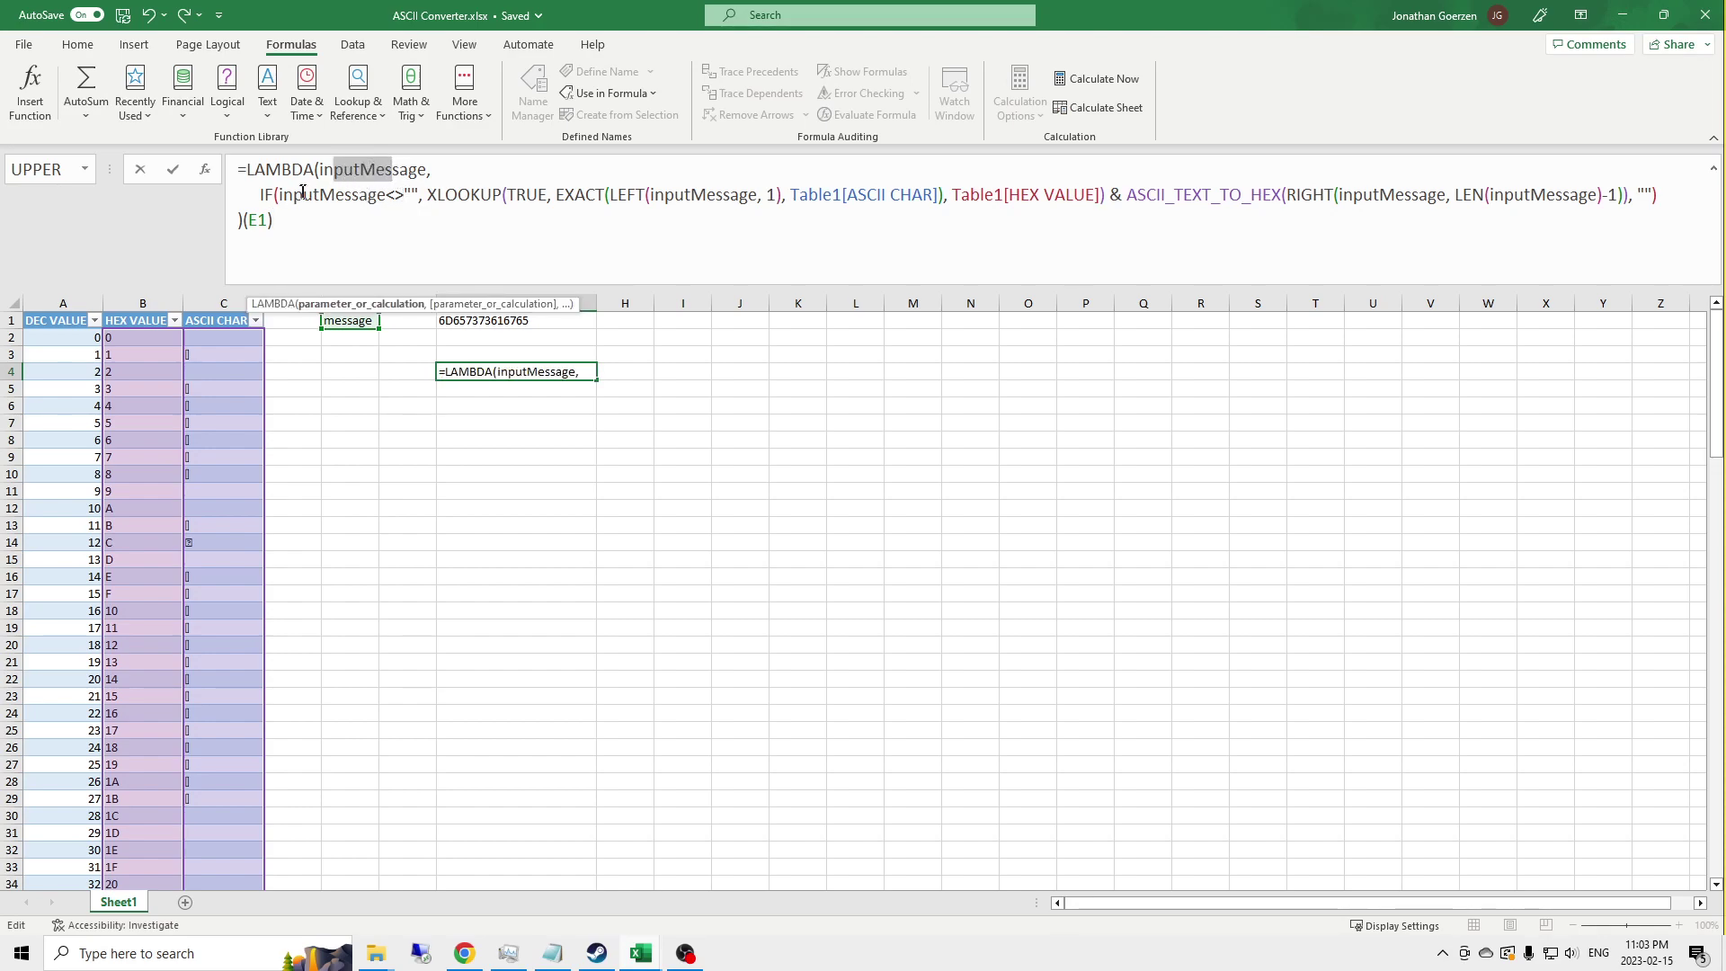
pyautogui.moveTo(294, 194); pyautogui.dragTo(419, 194)
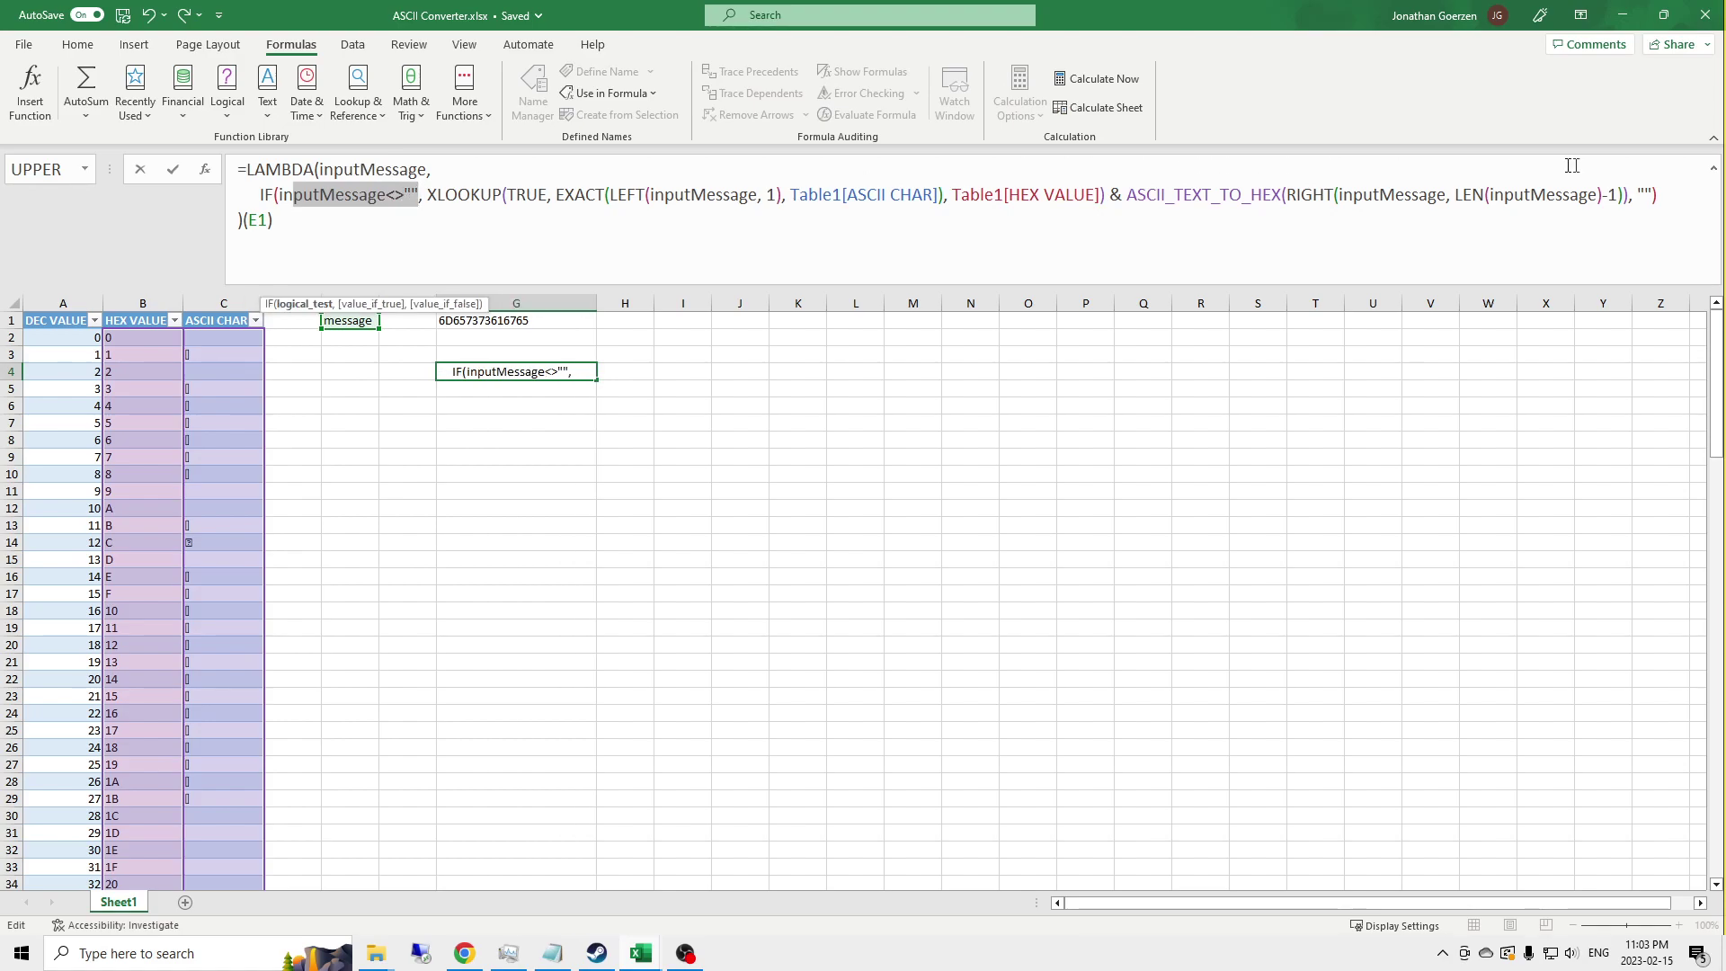
pyautogui.doubleClick(1643, 194)
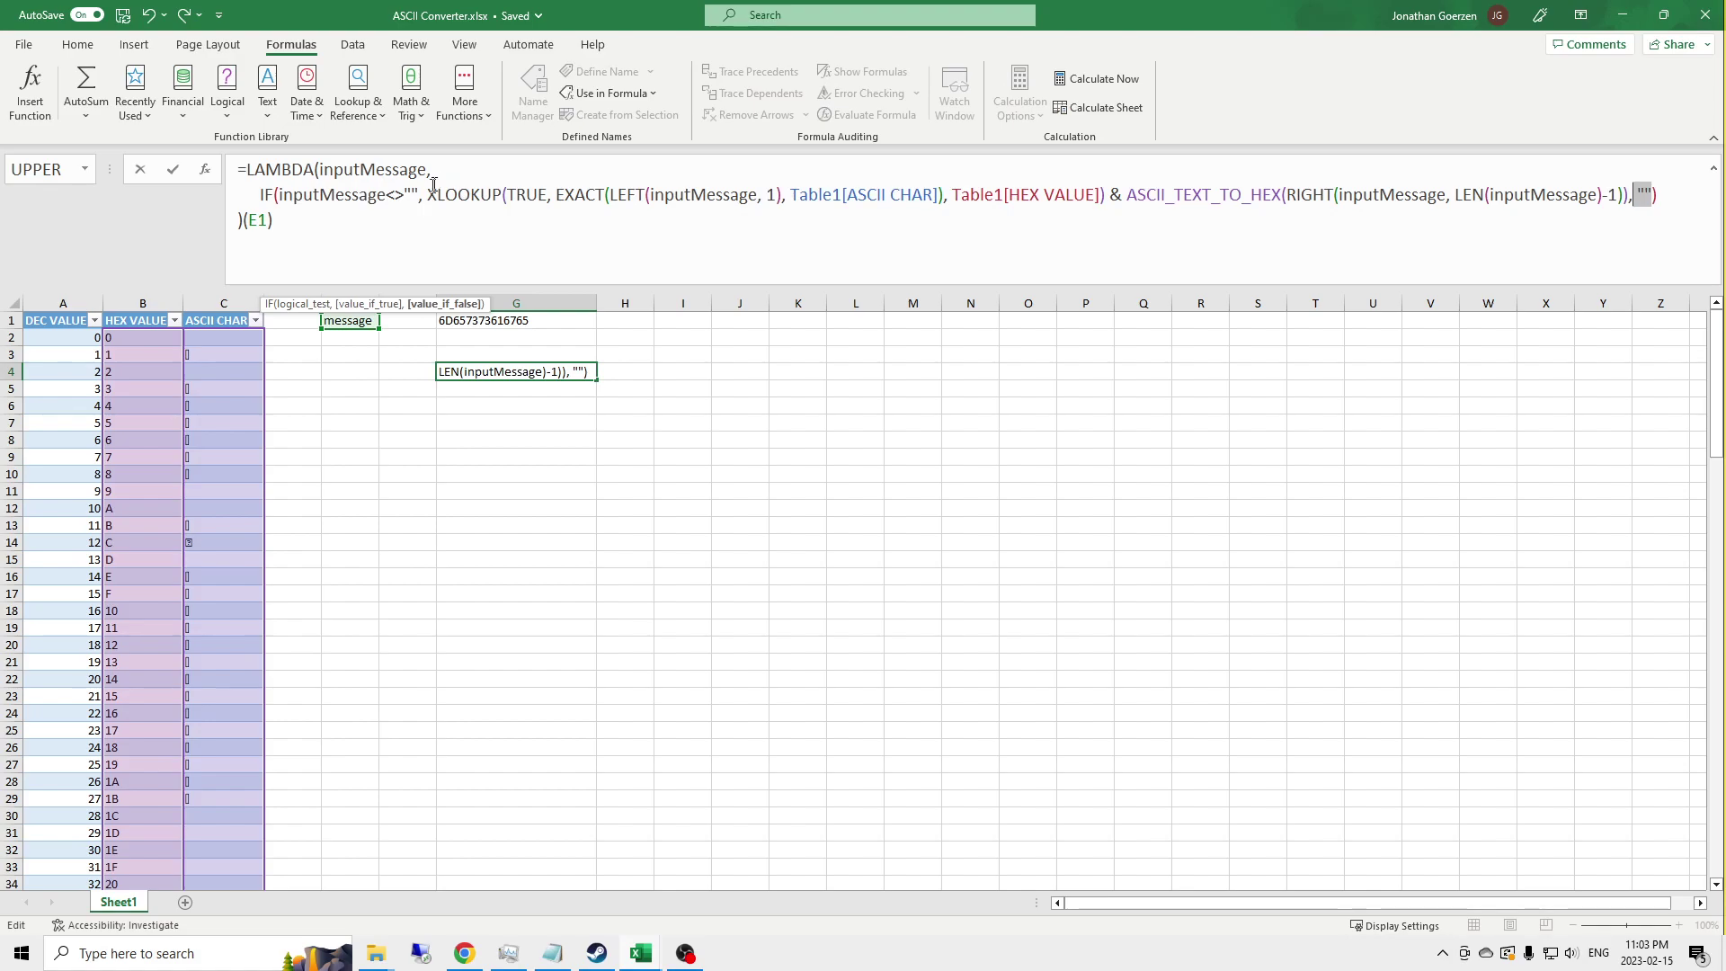
pyautogui.moveTo(428, 194); pyautogui.dragTo(1103, 194)
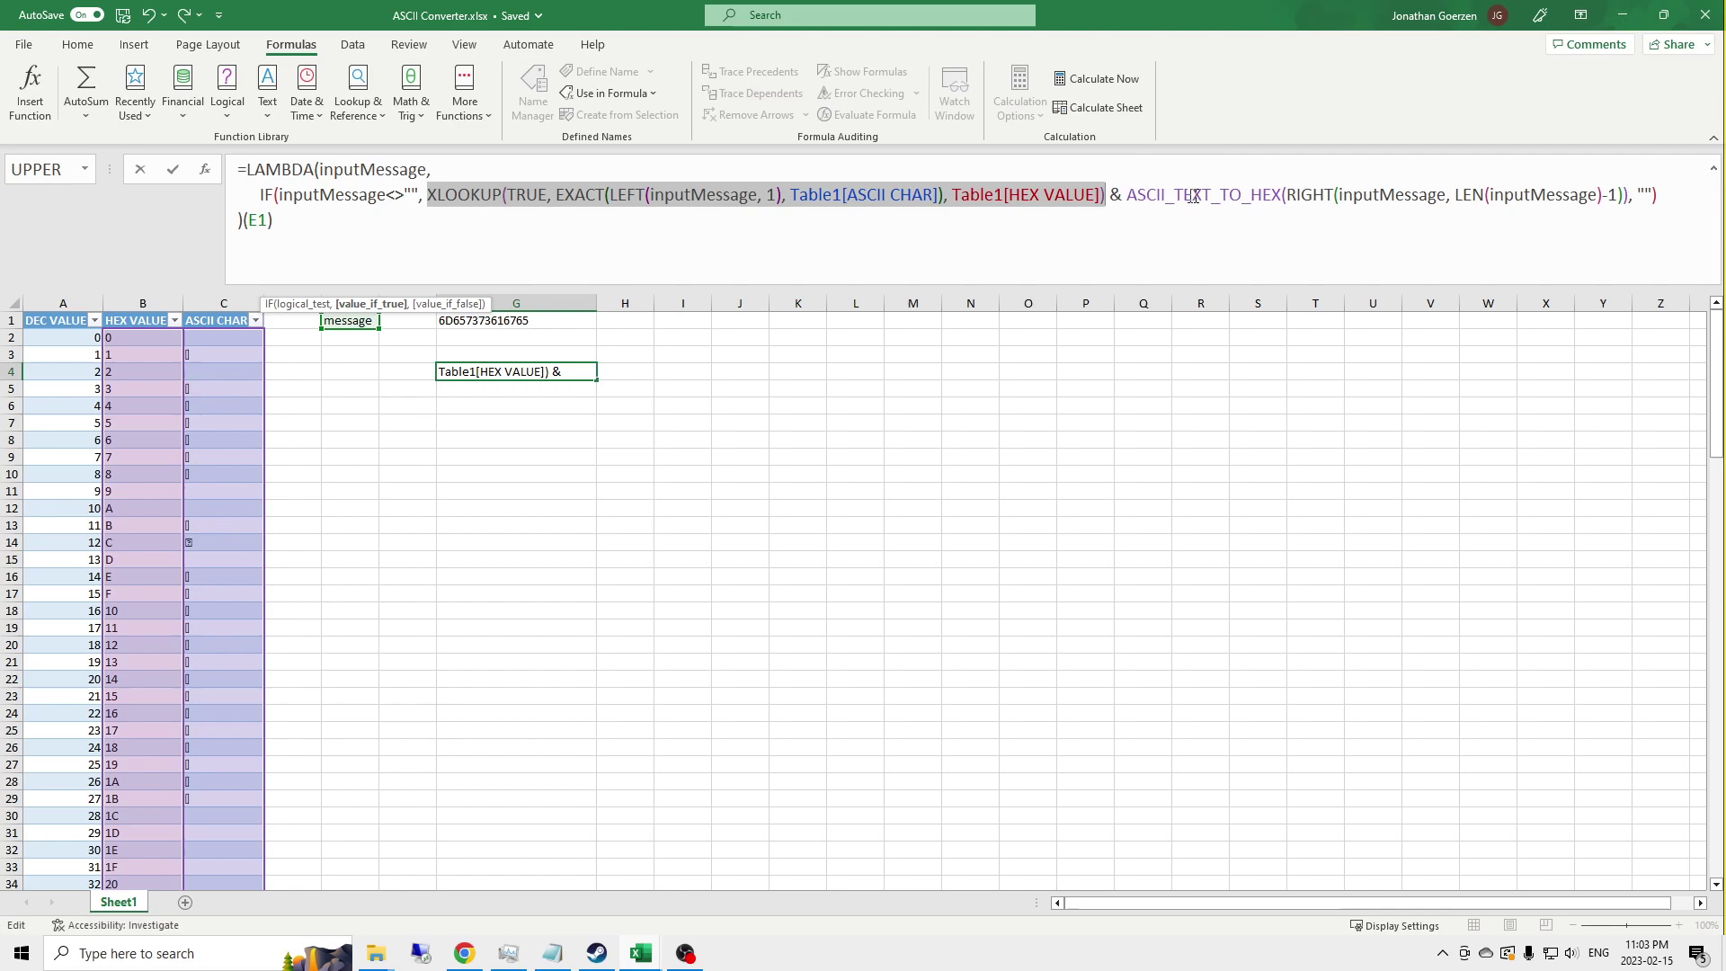
pyautogui.moveTo(1125, 194); pyautogui.dragTo(1629, 195)
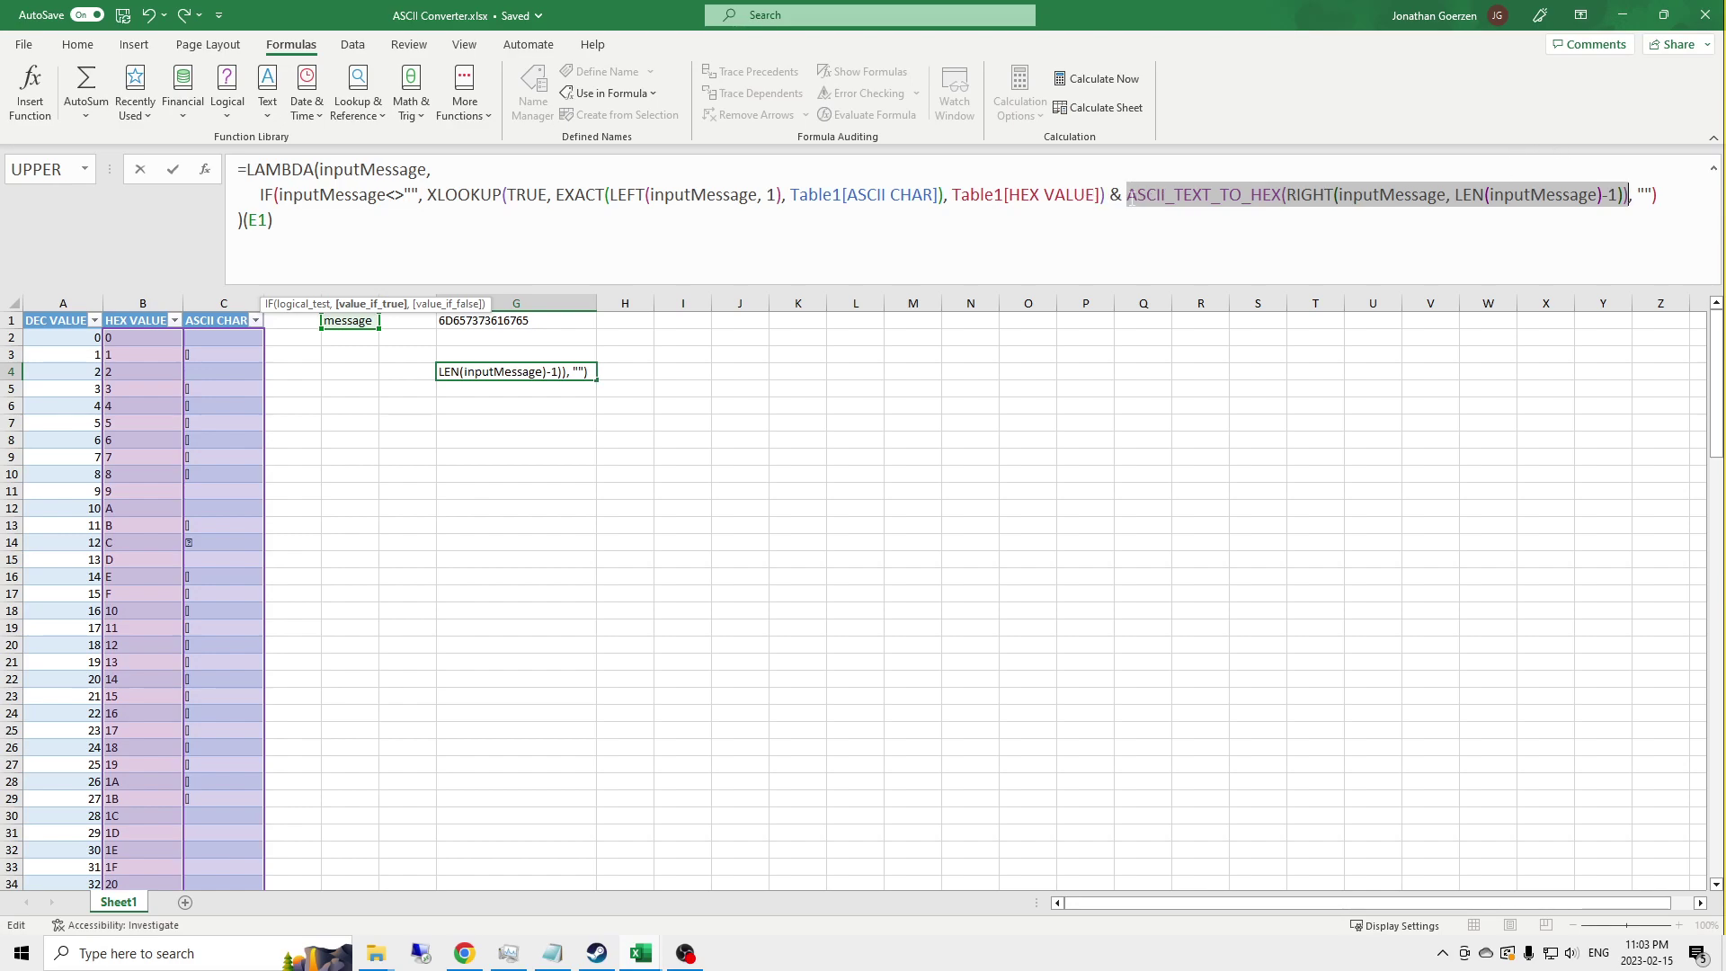
pyautogui.moveTo(1127, 196); pyautogui.dragTo(1287, 196)
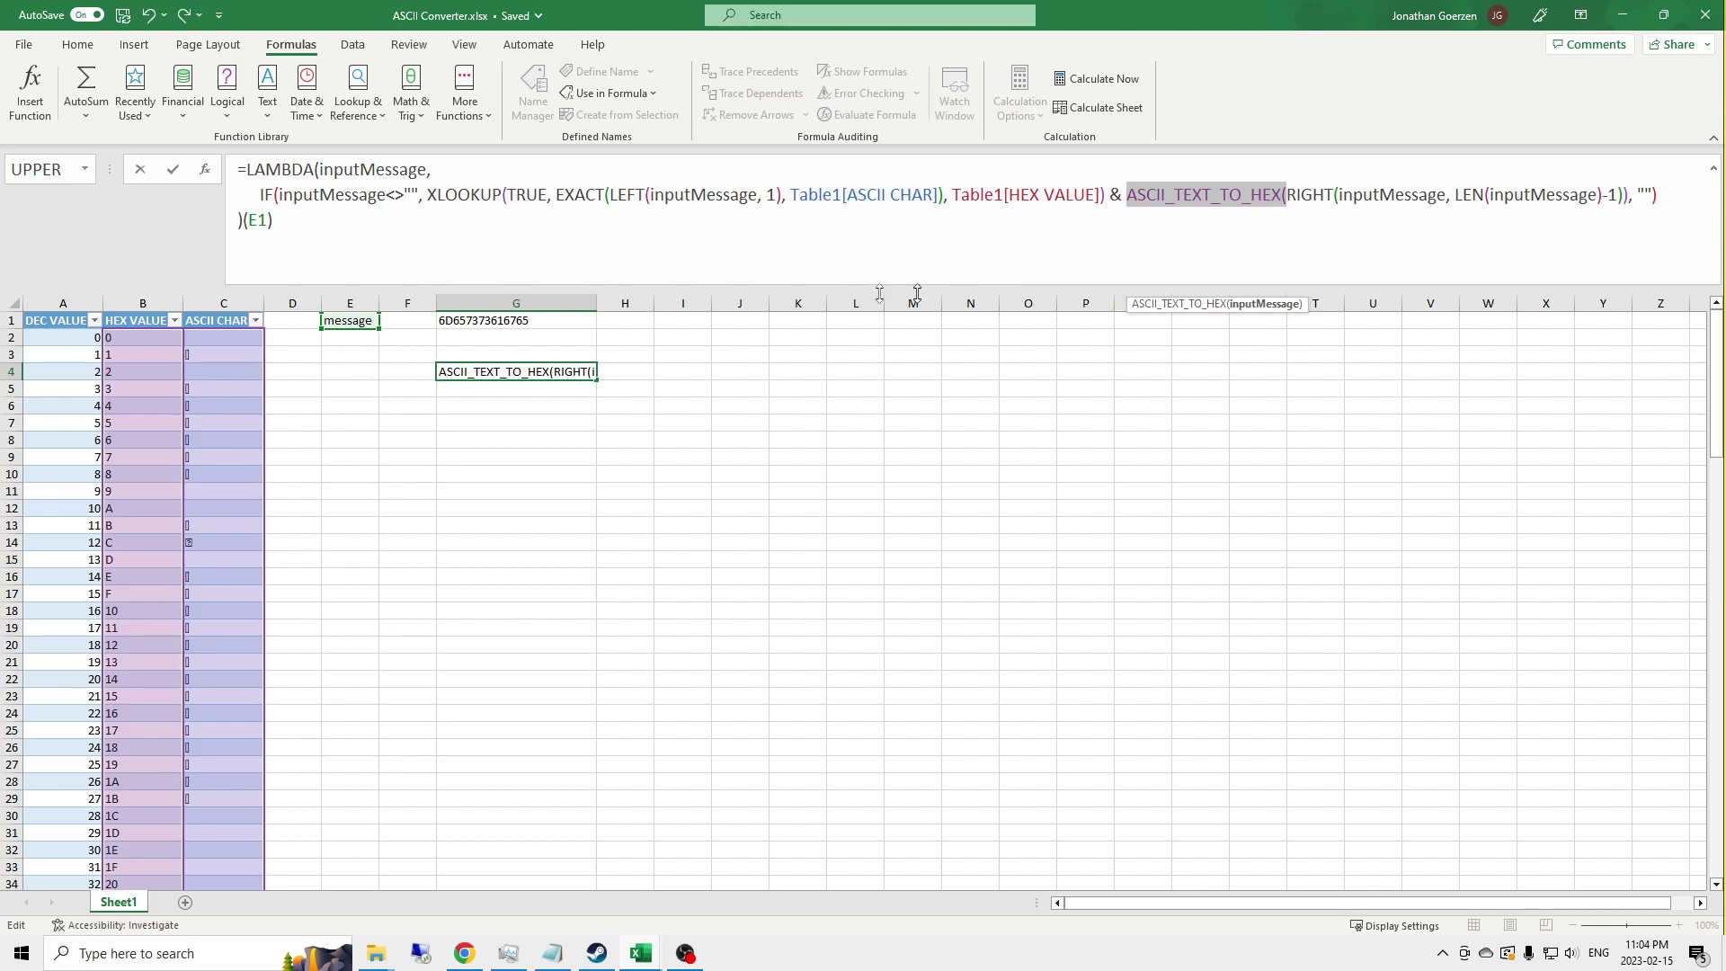
# Step: Change the recursive ASCII_TEXT_TO_HEX call to ASCII_HEX_TO_TEXT and delete the trailing E1 argument
pyautogui.hotkey('ctrl', 'End')
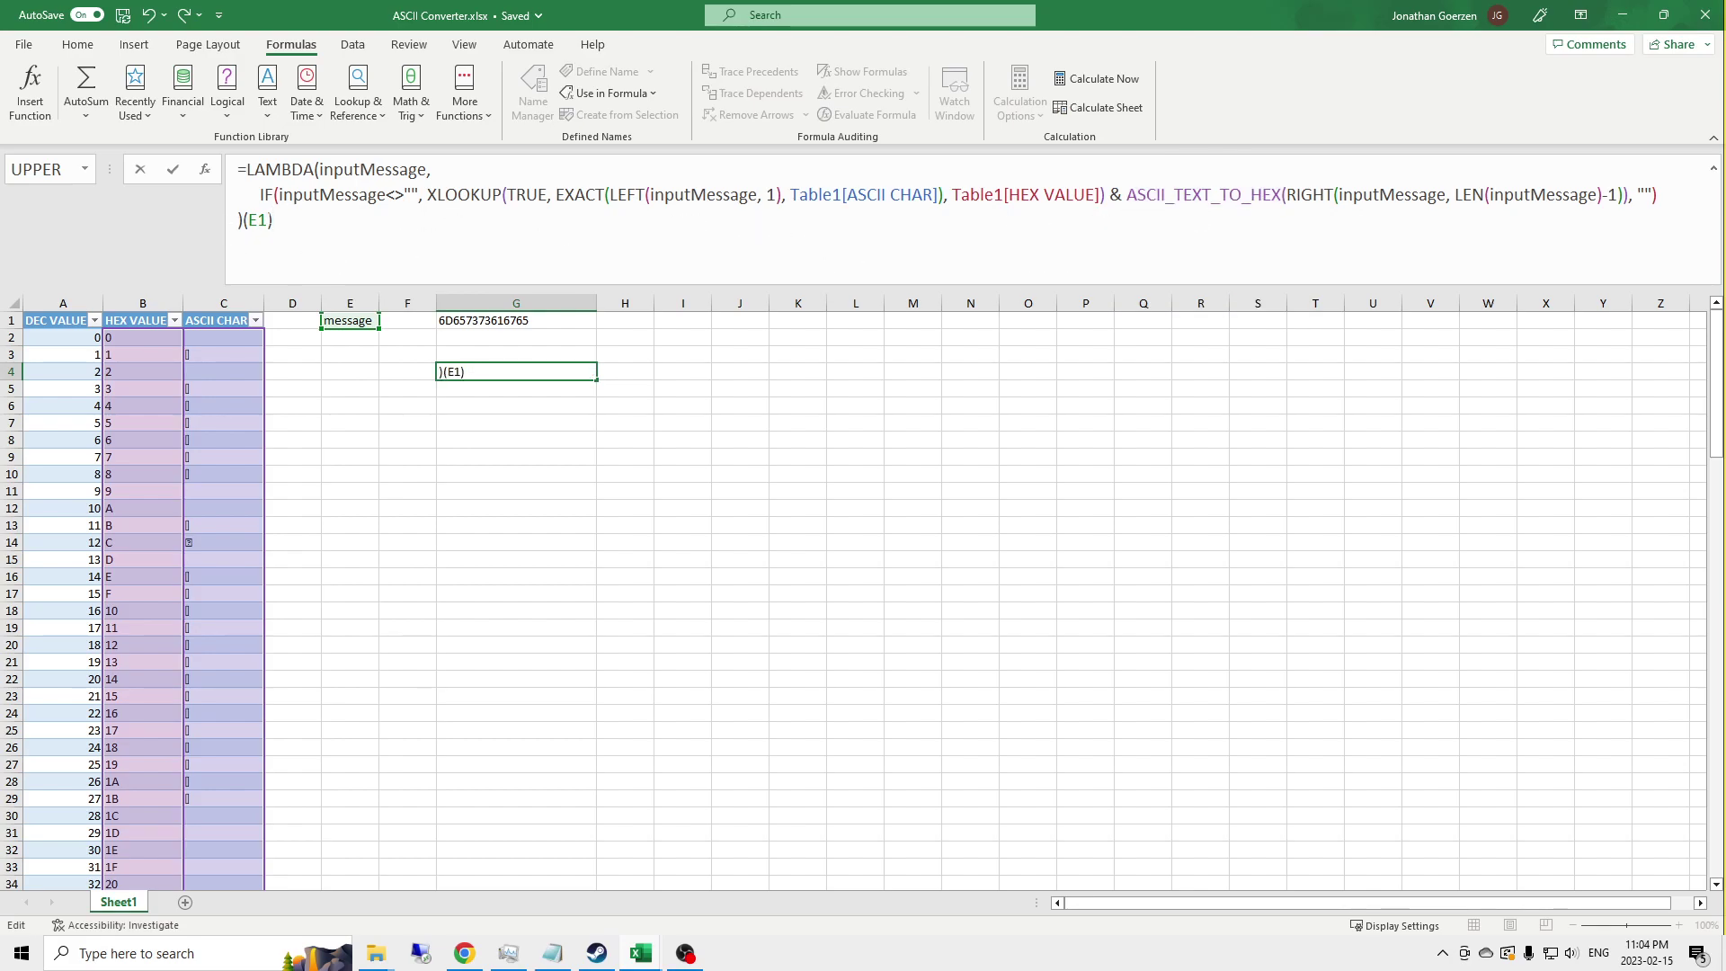
pyautogui.click(268, 221)
pyautogui.click(1203, 195)
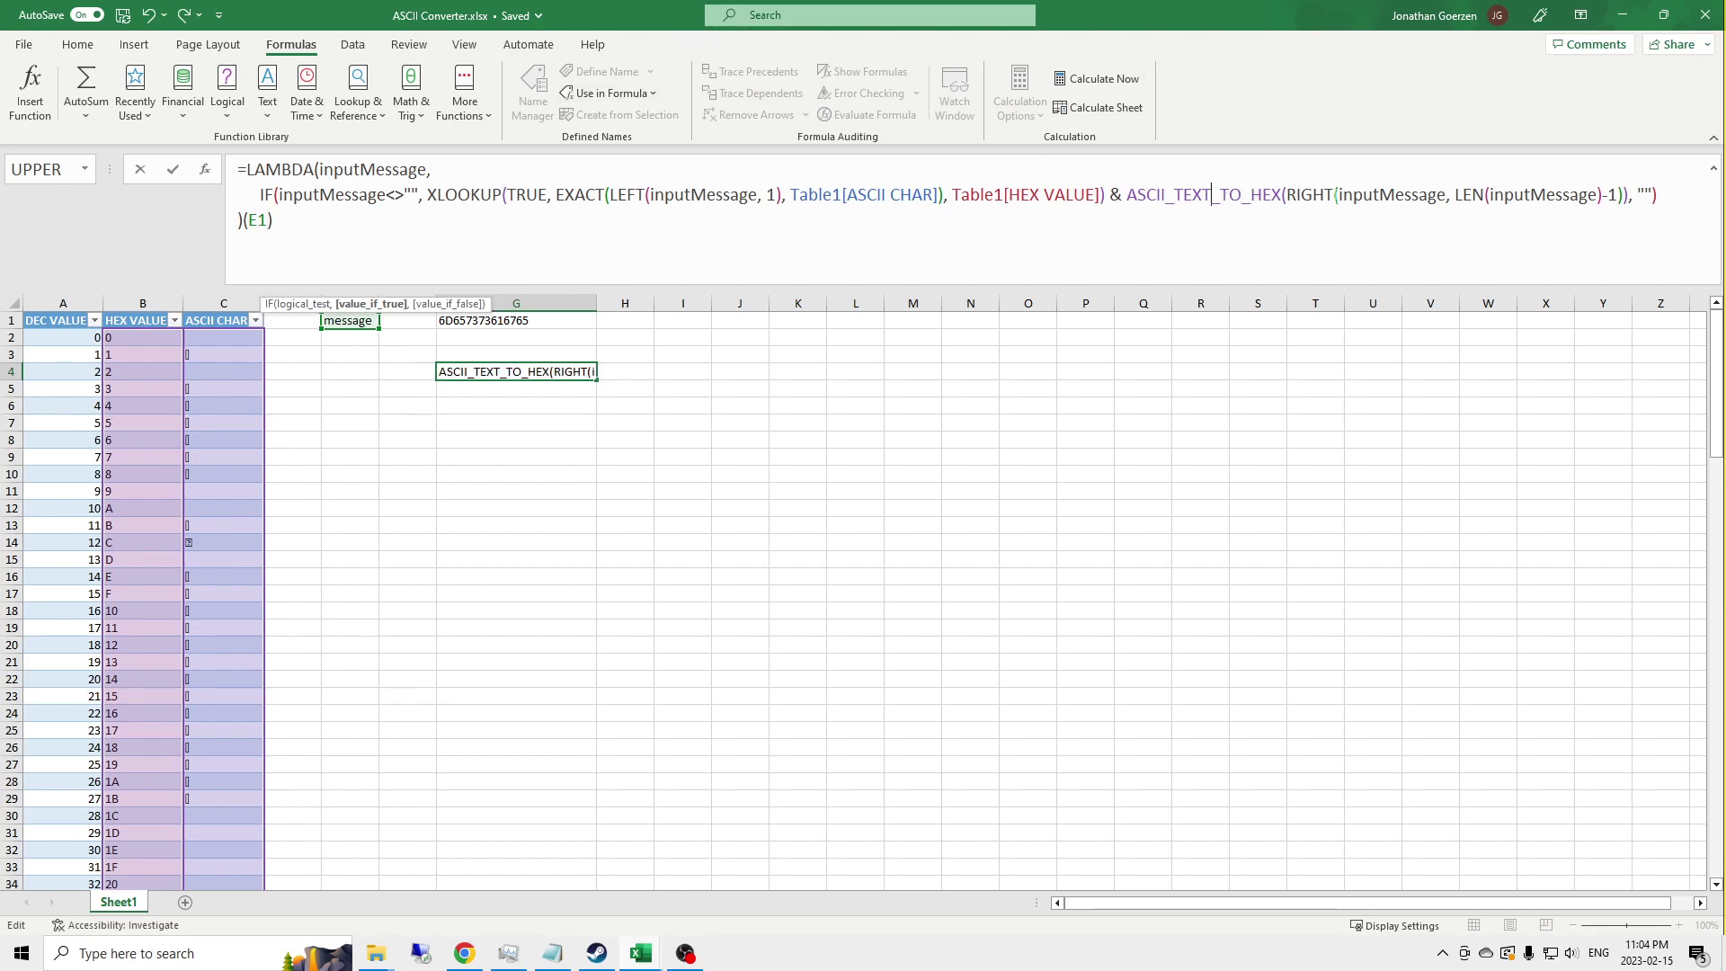
pyautogui.press('BackSpace')
pyautogui.press('BackSpace')
pyautogui.press('BackSpace')
pyautogui.press('BackSpace')
pyautogui.write('HEX')
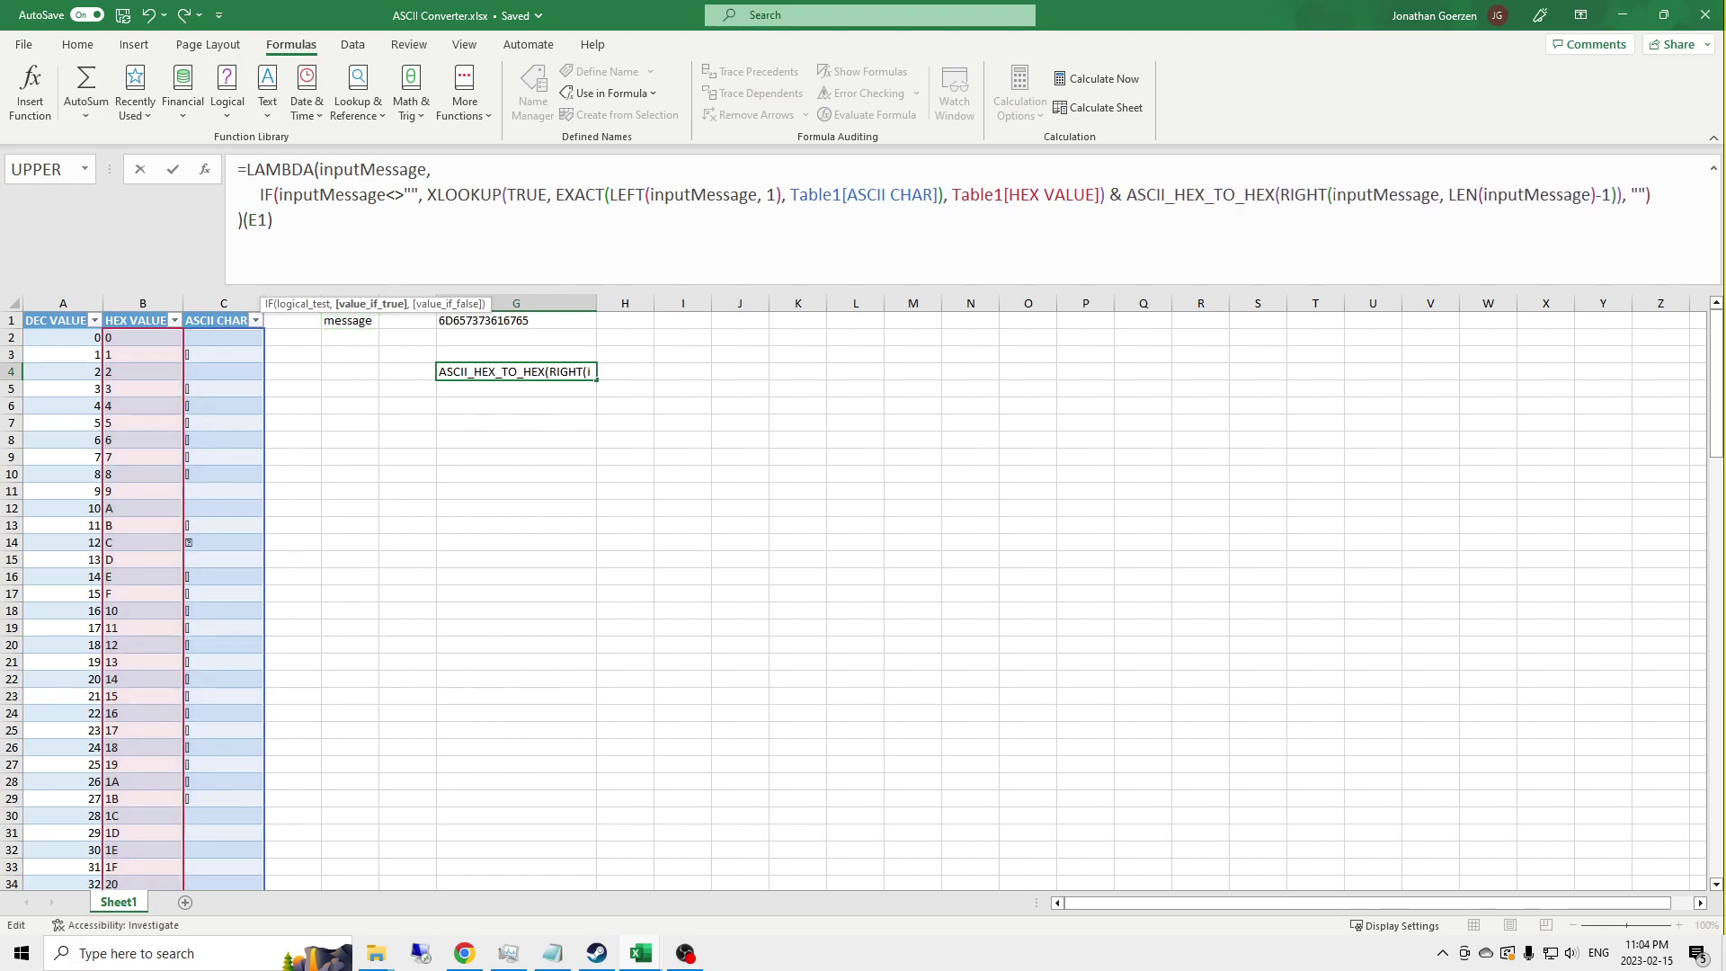
pyautogui.click(1275, 194)
pyautogui.press('BackSpace')
pyautogui.press('BackSpace')
pyautogui.press('BackSpace')
pyautogui.write('TEXT')
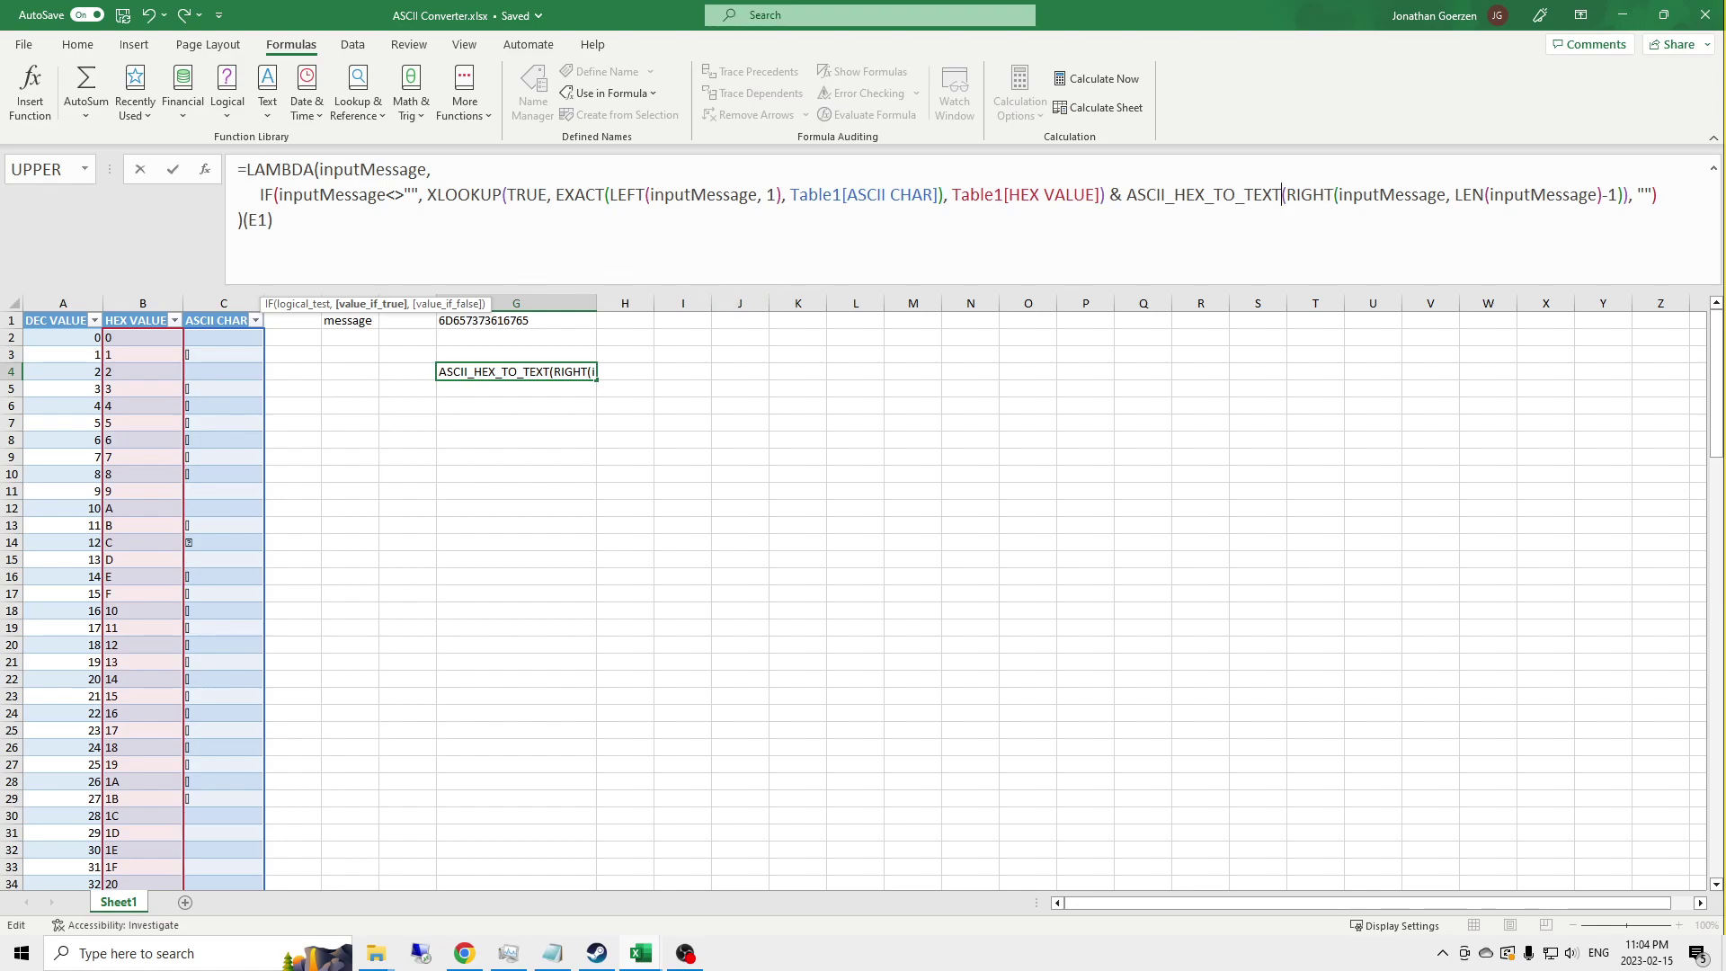
pyautogui.click(271, 222)
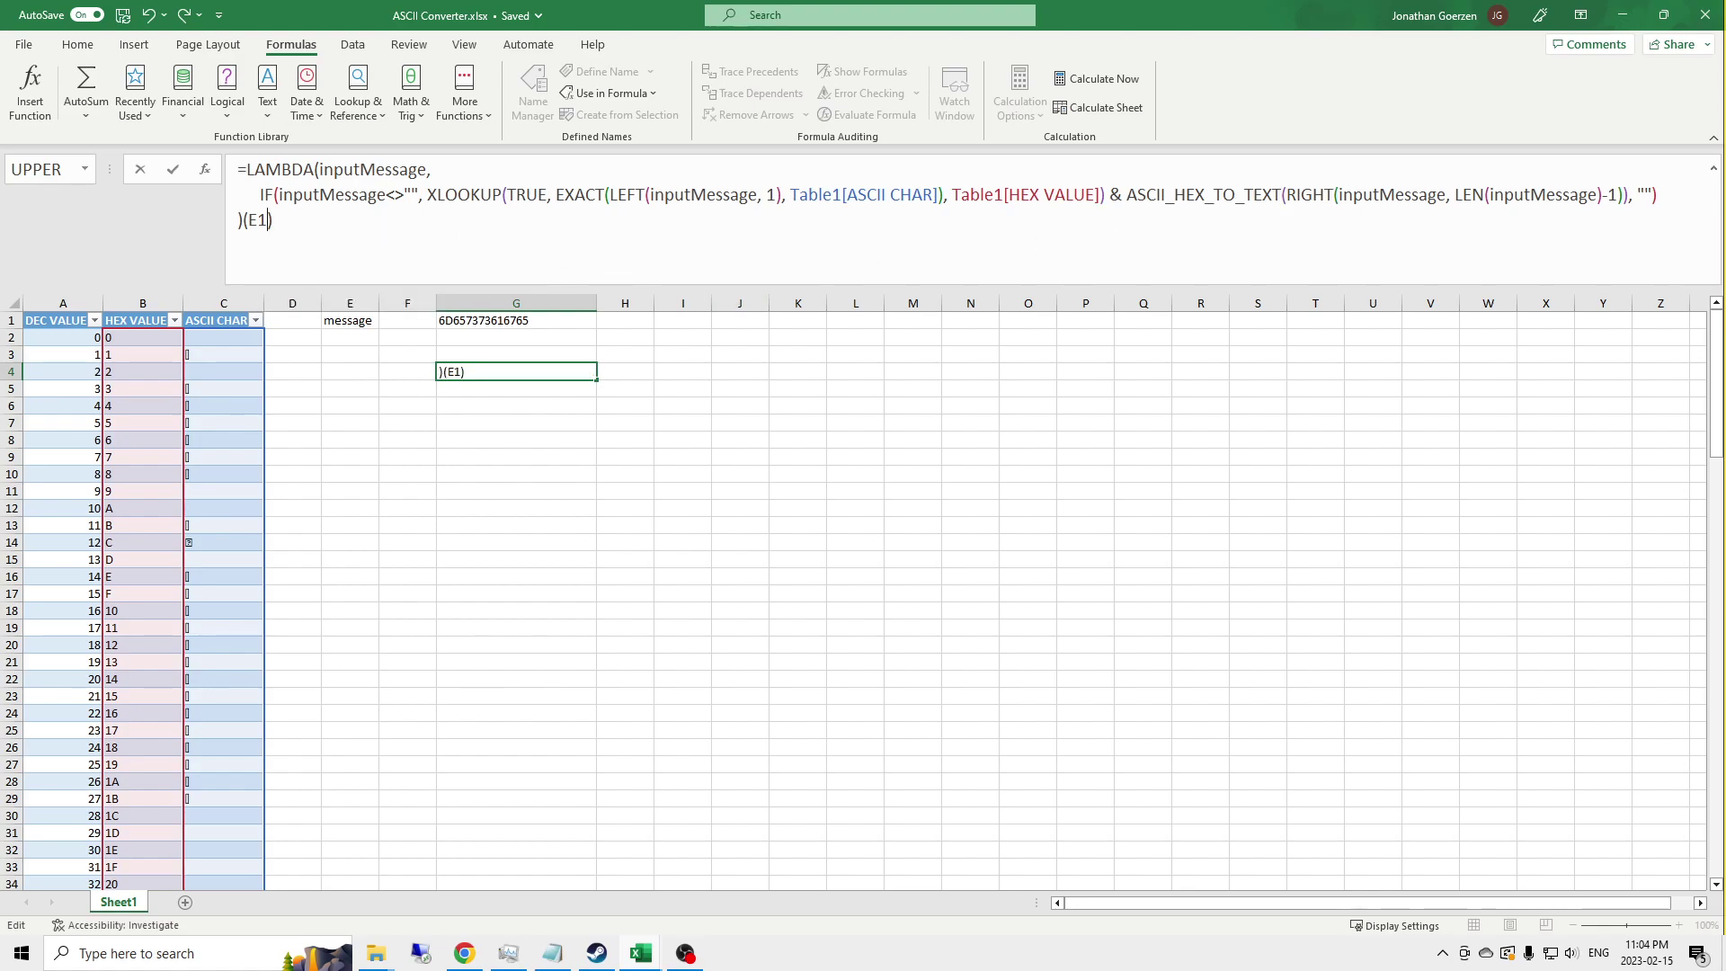
pyautogui.press('BackSpace')
pyautogui.press('BackSpace')
# Step: Insert G1 as the LAMBDA's argument, then review the empty test, XLOOKUP and recursive call
pyautogui.click(522, 319)
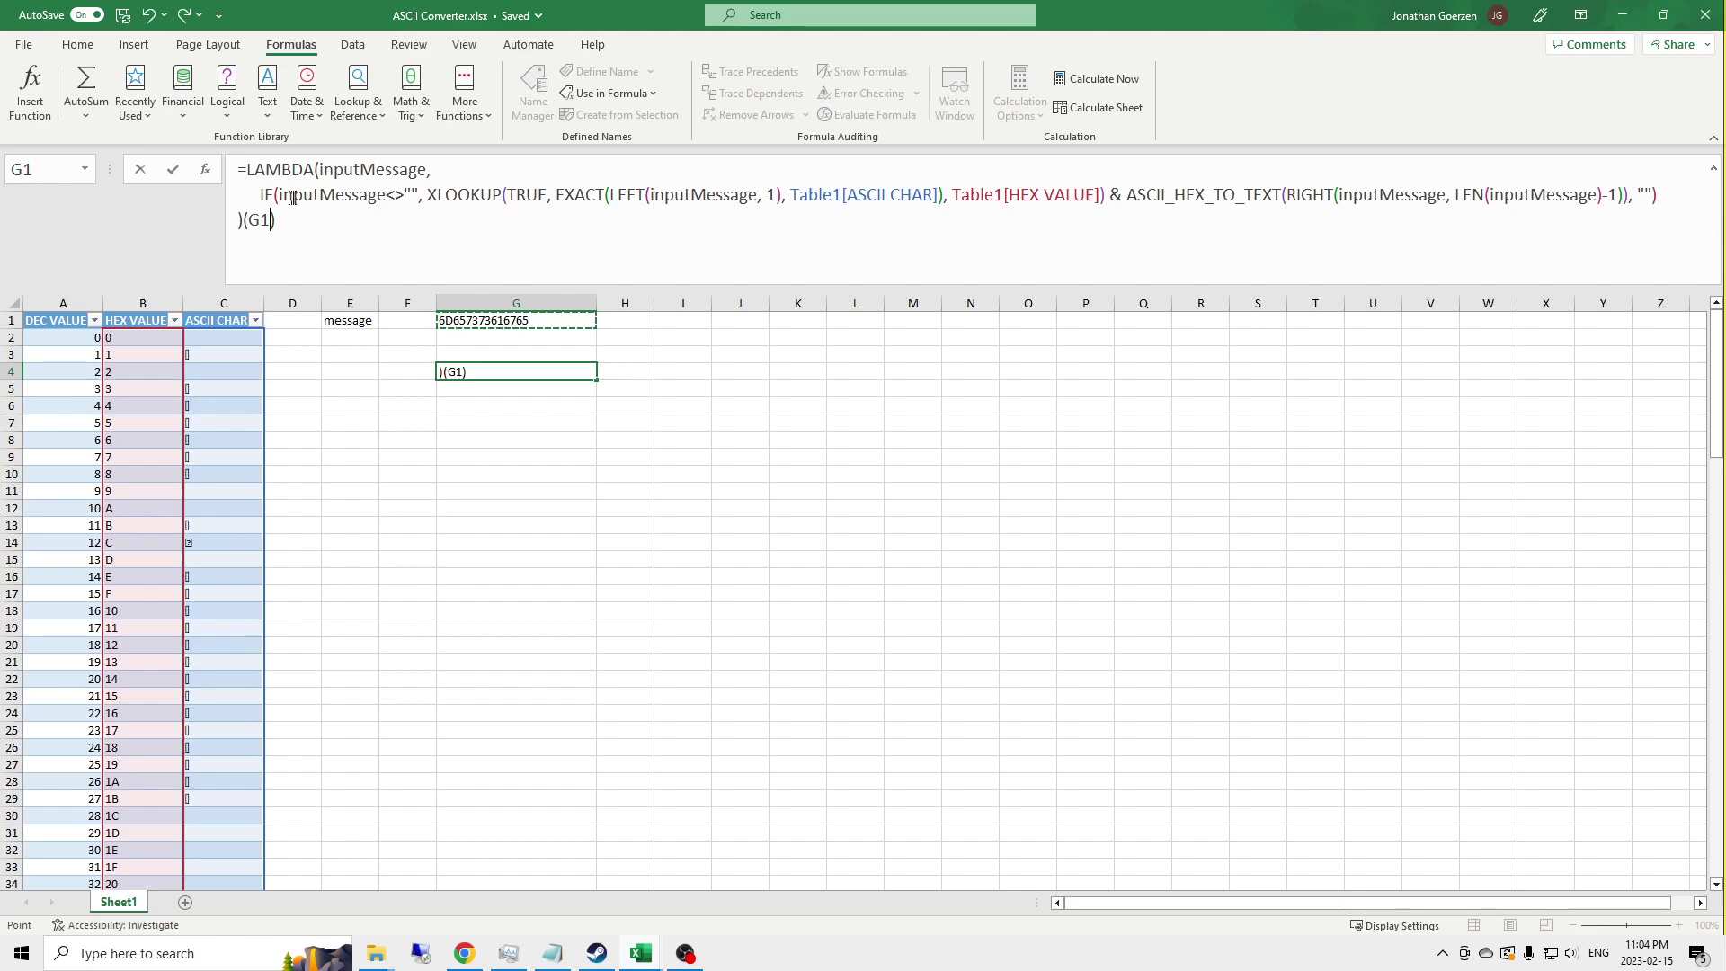
pyautogui.moveTo(278, 197); pyautogui.dragTo(422, 197)
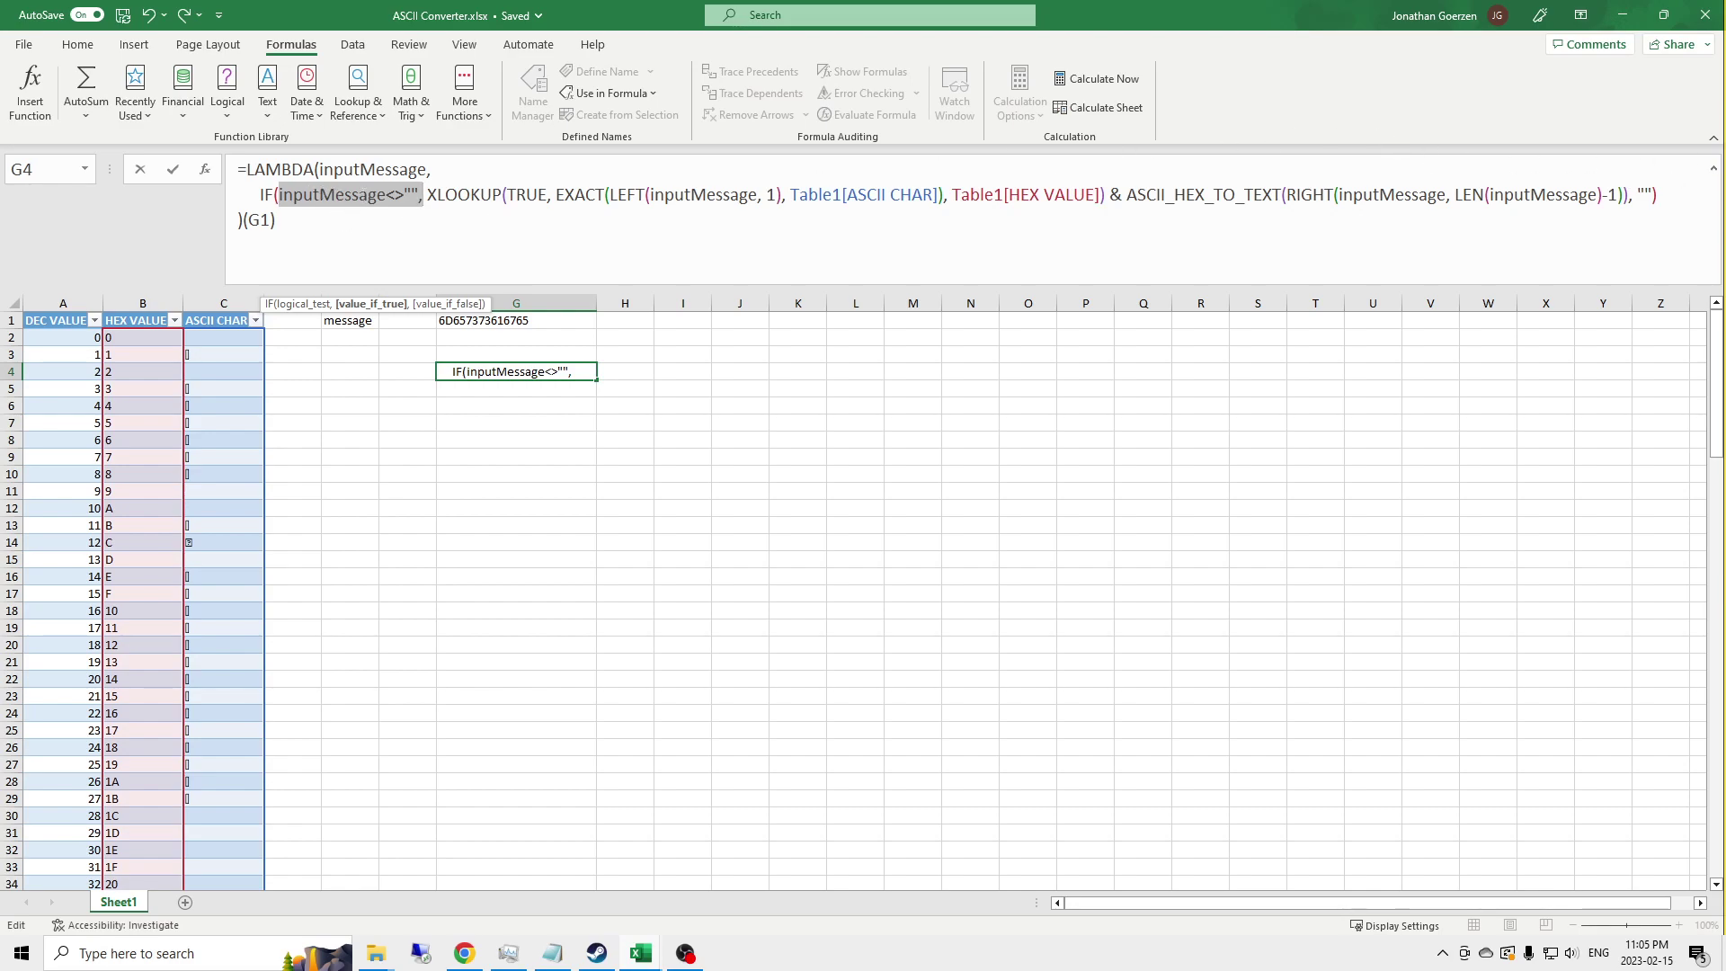
pyautogui.moveTo(1637, 194); pyautogui.dragTo(1653, 194)
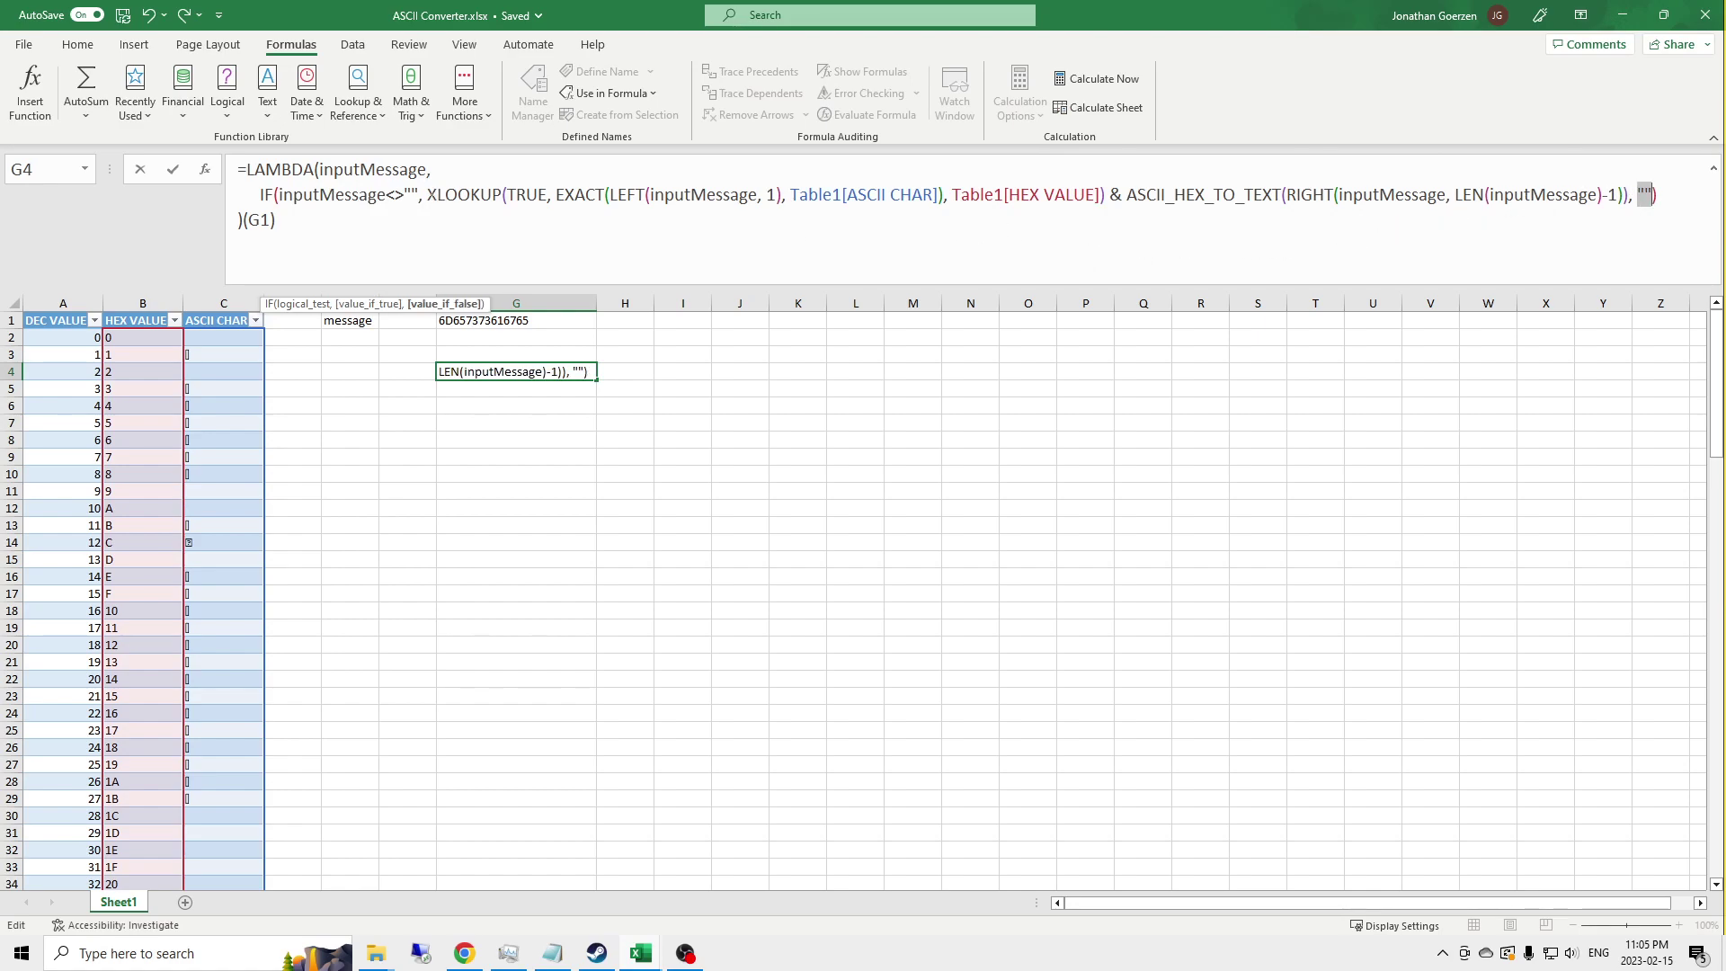
pyautogui.moveTo(428, 194); pyautogui.dragTo(1105, 194)
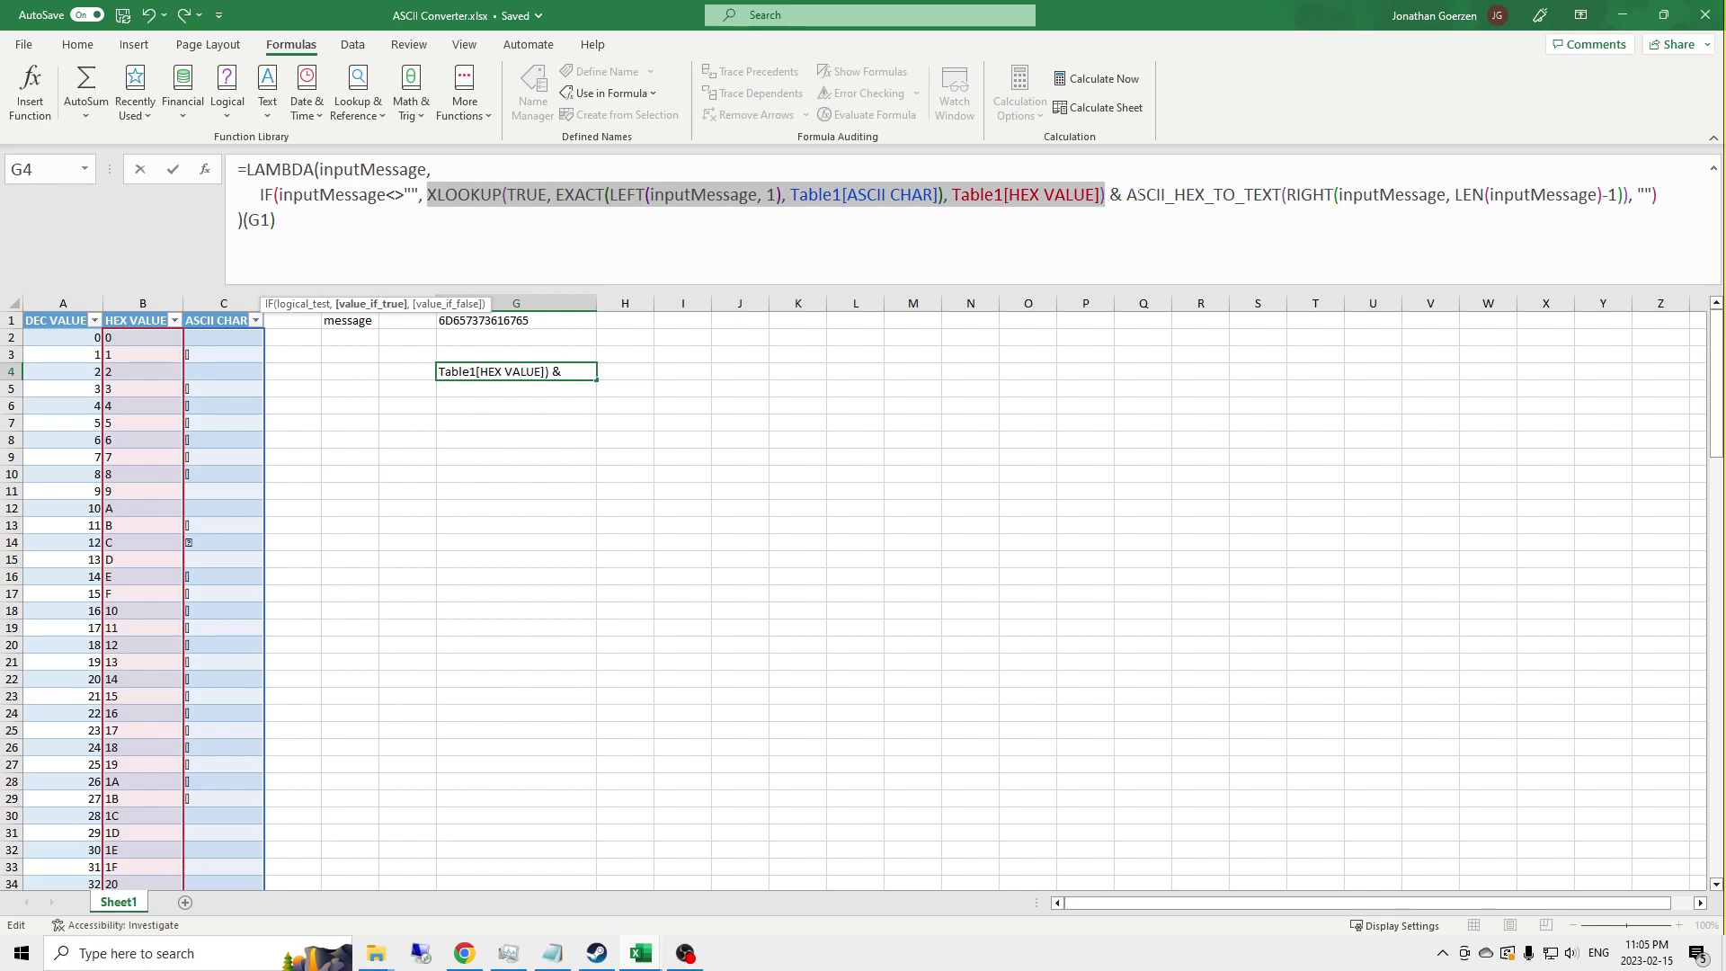
pyautogui.moveTo(1126, 194); pyautogui.dragTo(1629, 194)
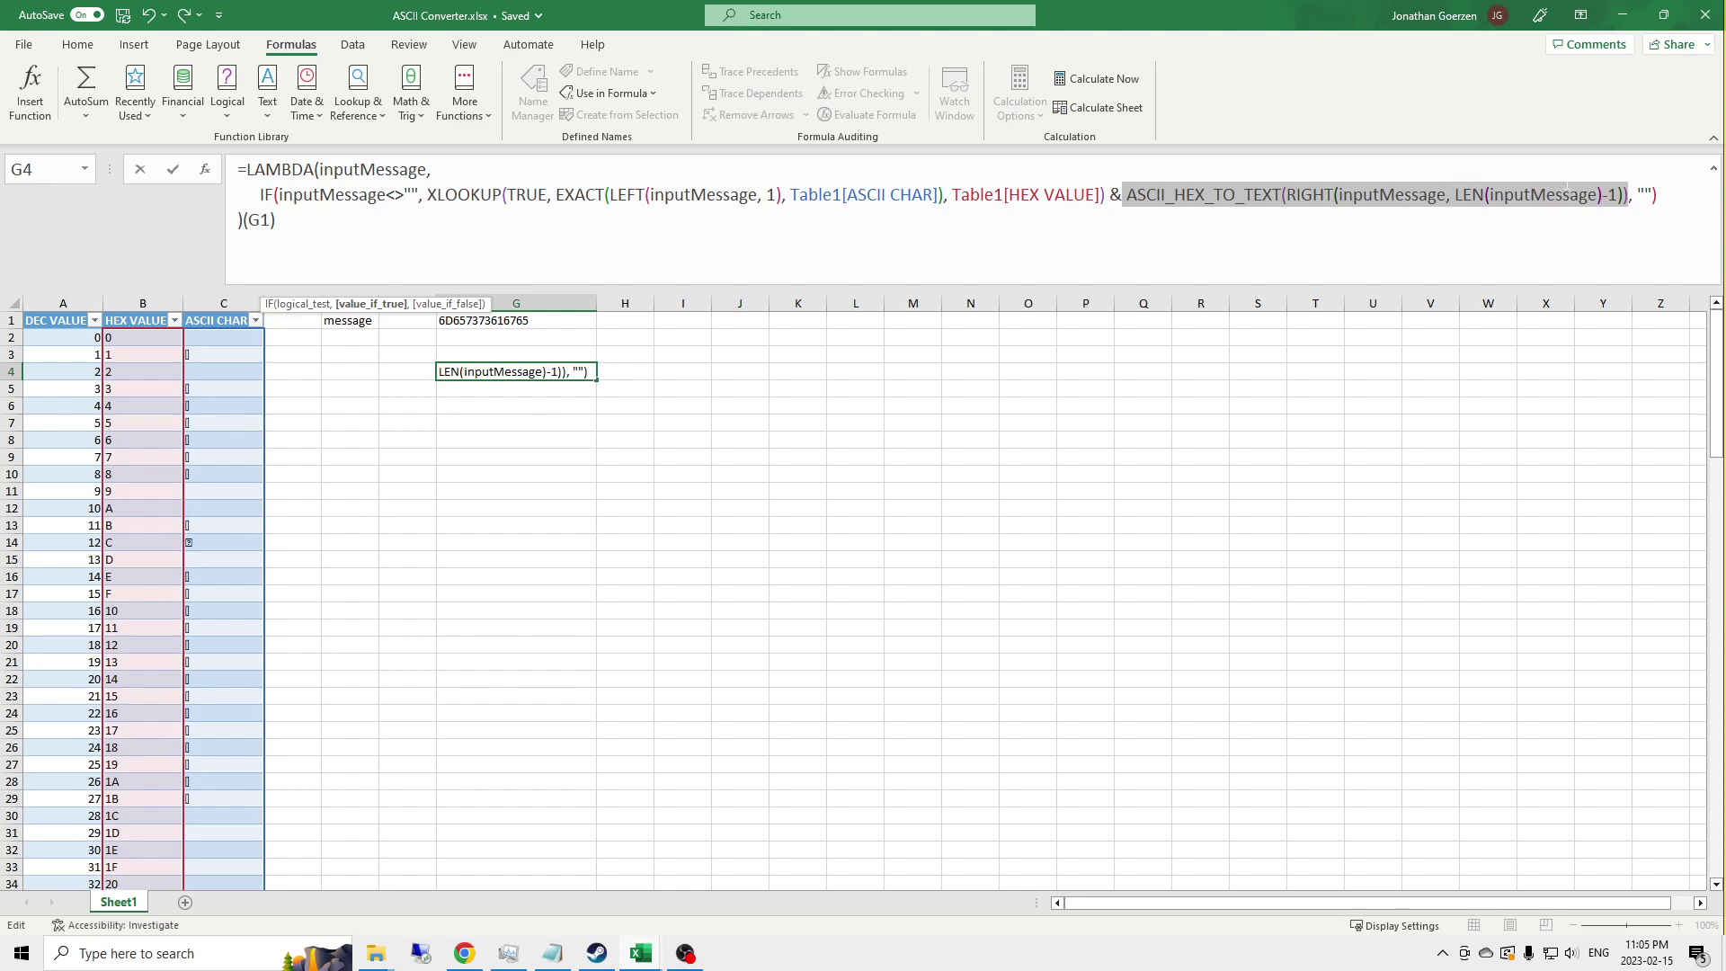
# Step: Change LEN(inputMessage)-1 to LEN(inputMessage)-2 in the recursive RIGHT call
pyautogui.click(1619, 194)
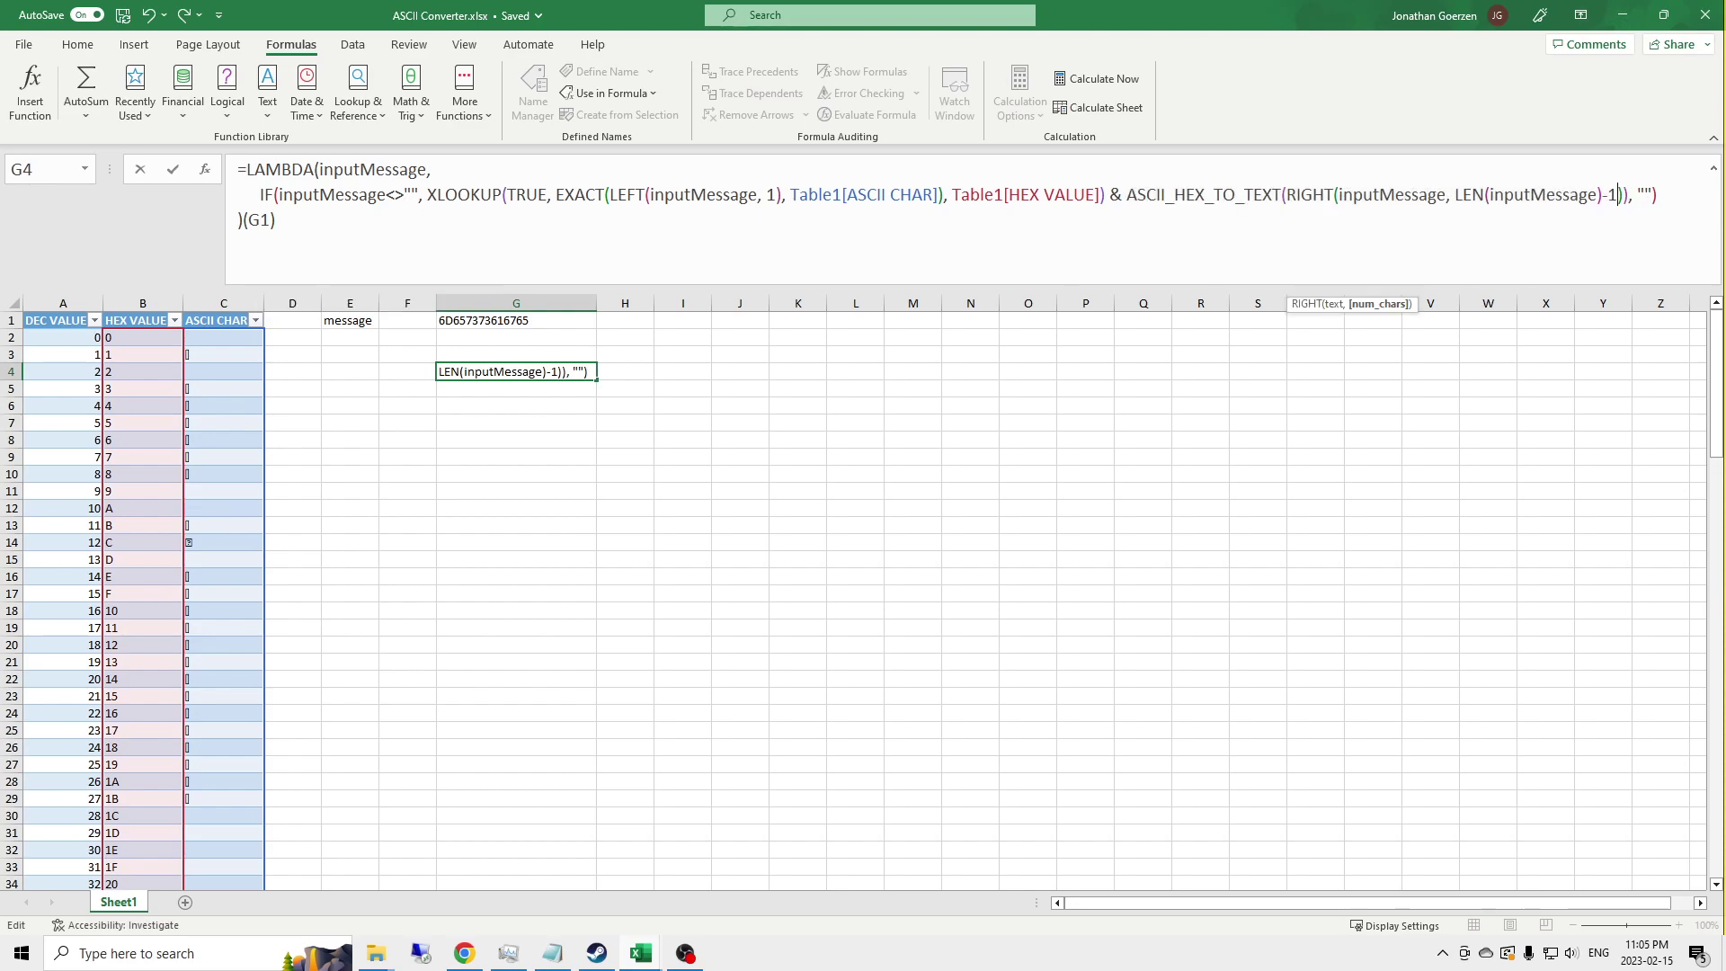
pyautogui.press('BackSpace')
pyautogui.write('2')
# Step: Replace the old XLOOKUP arguments with LEFT(inputMessage, 2) as the lookup value
pyautogui.moveTo(1105, 196); pyautogui.dragTo(507, 196)
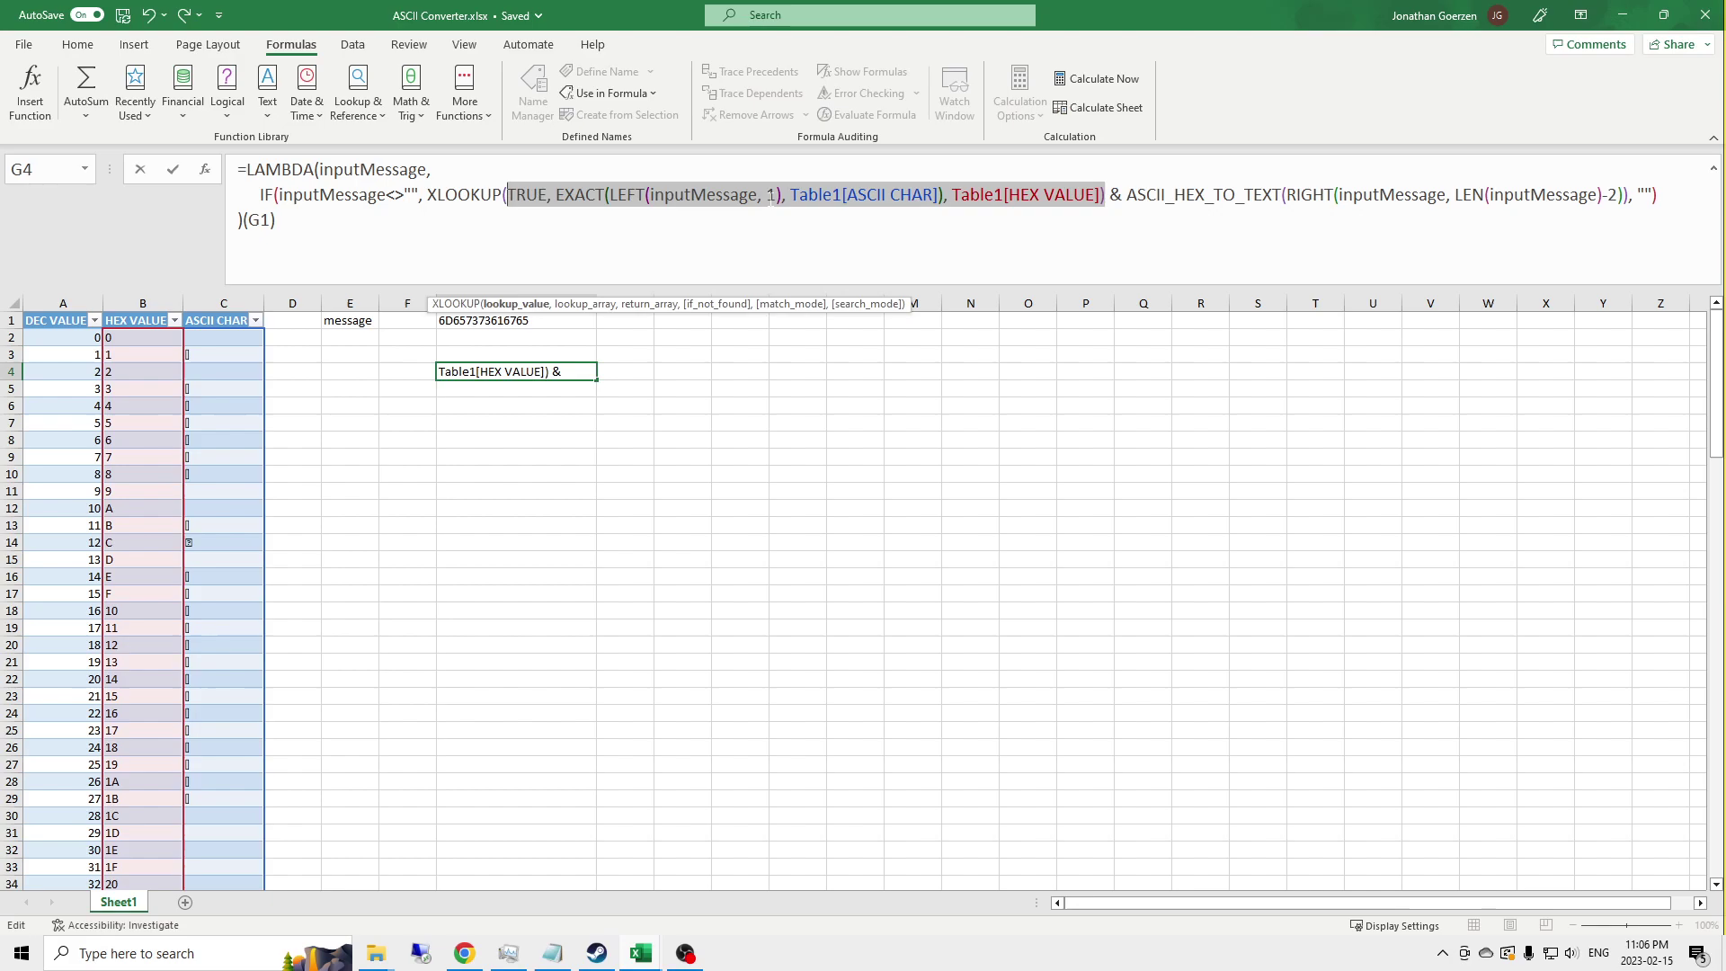
pyautogui.press('BackSpace')
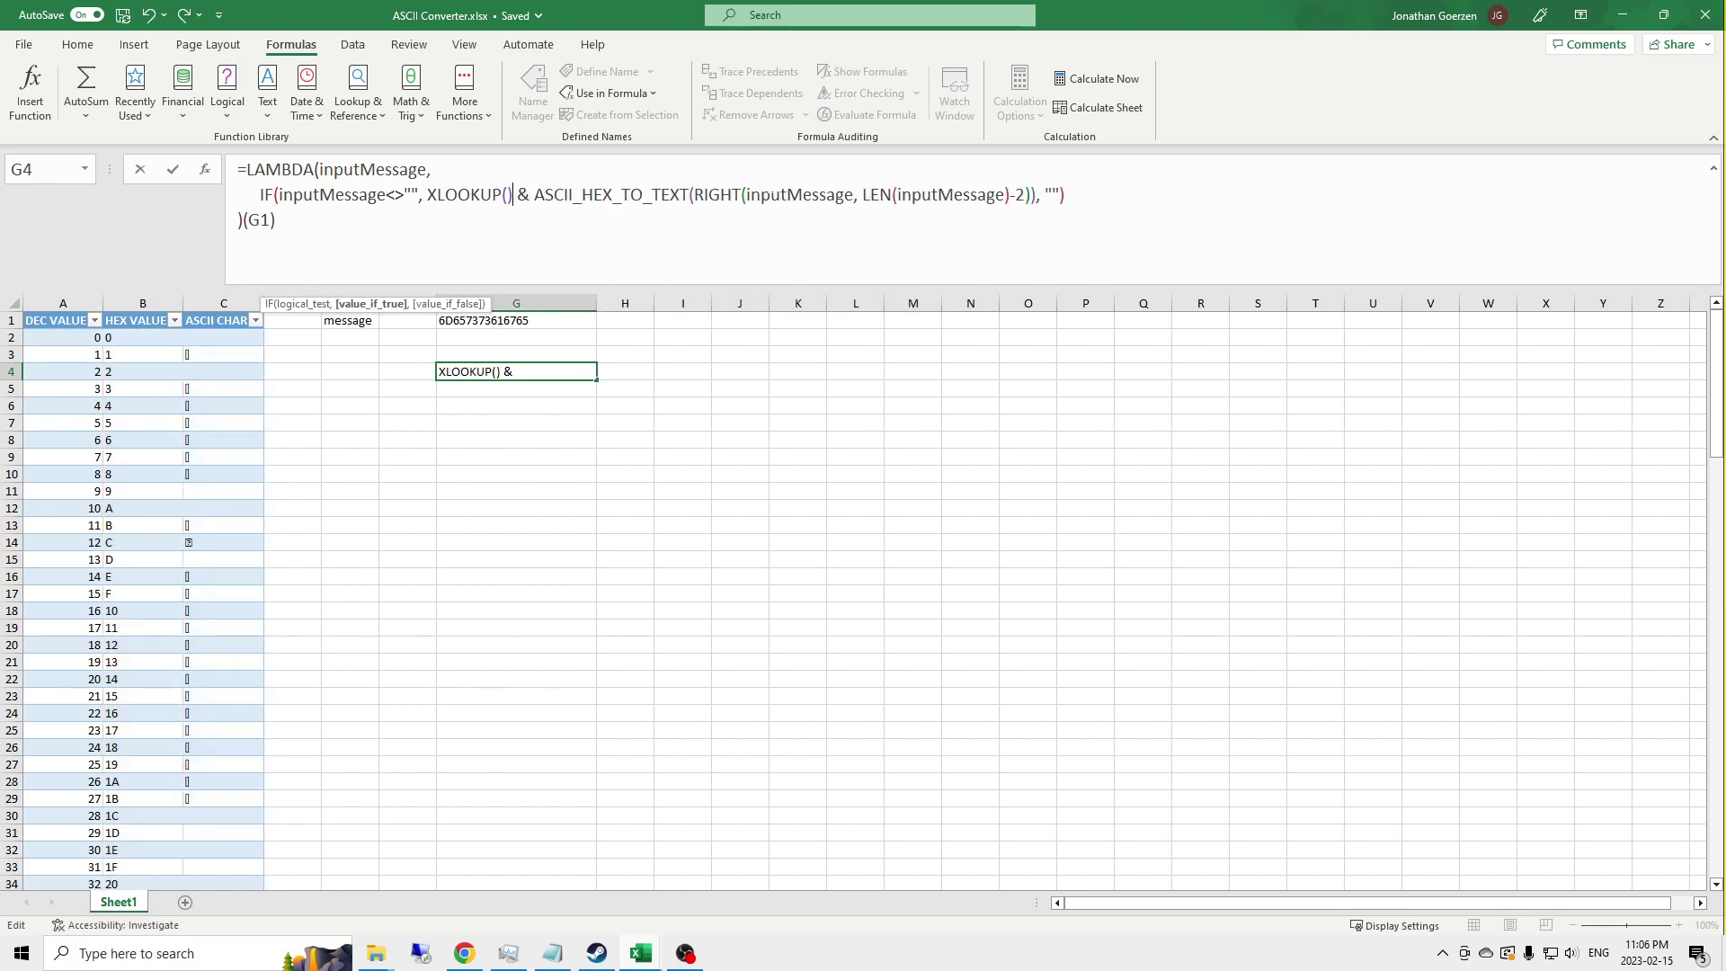
pyautogui.write(')')
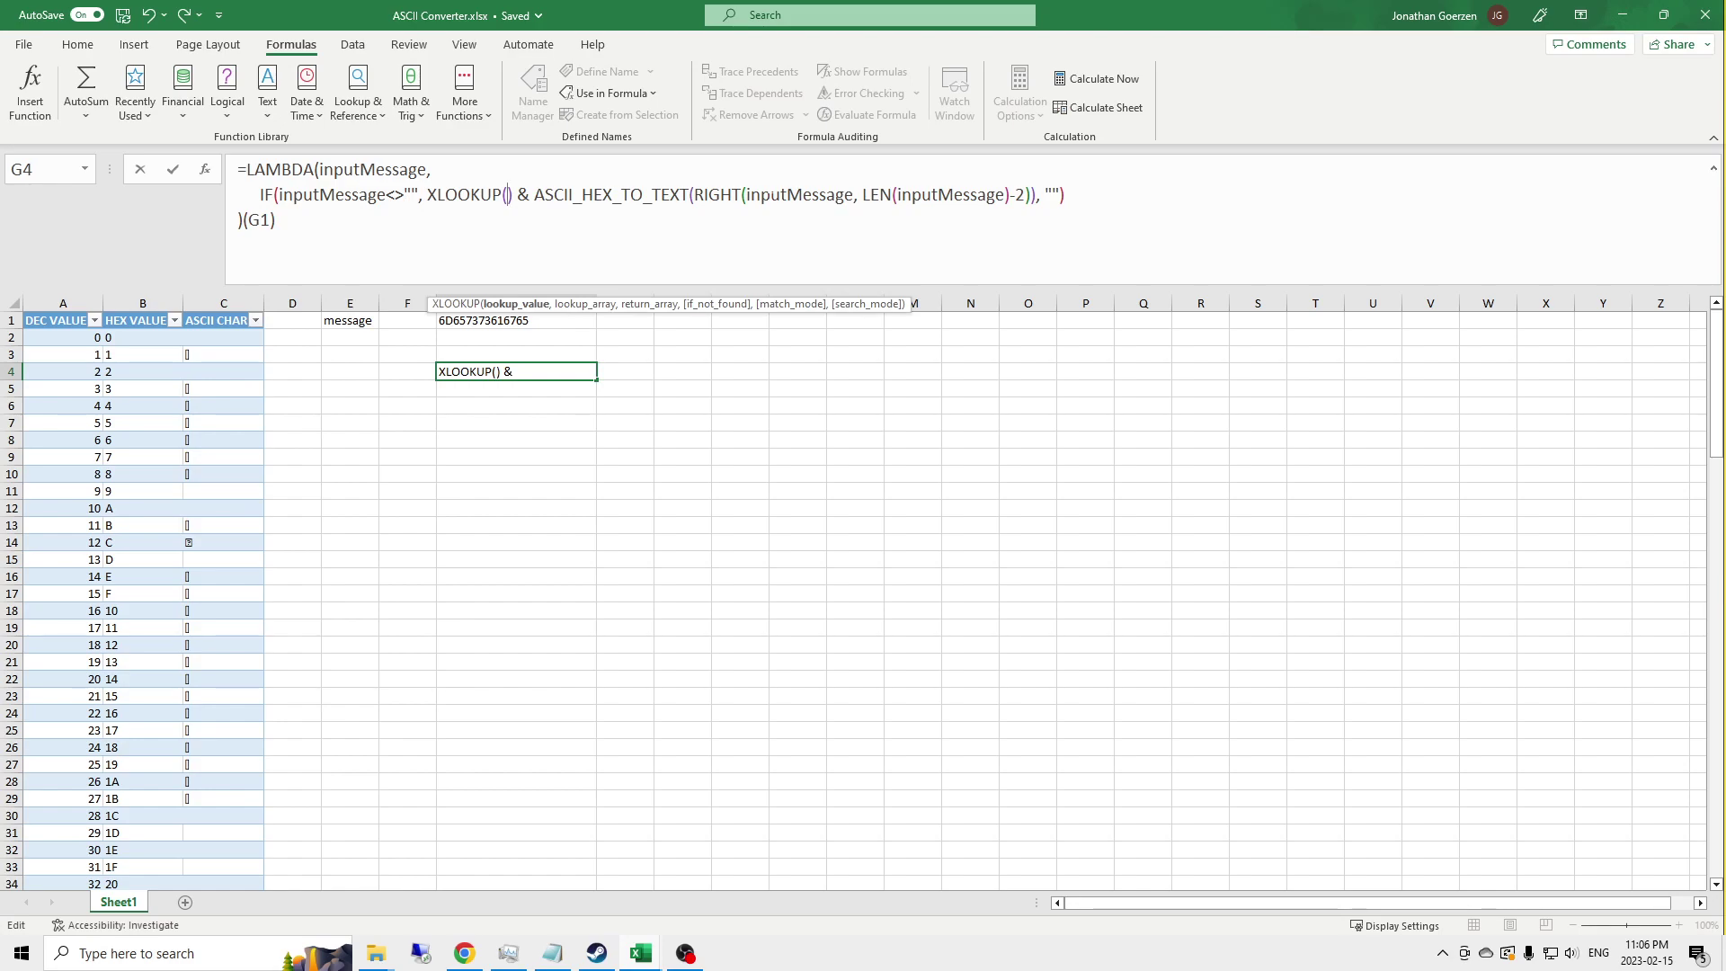
pyautogui.write('LEFT(')
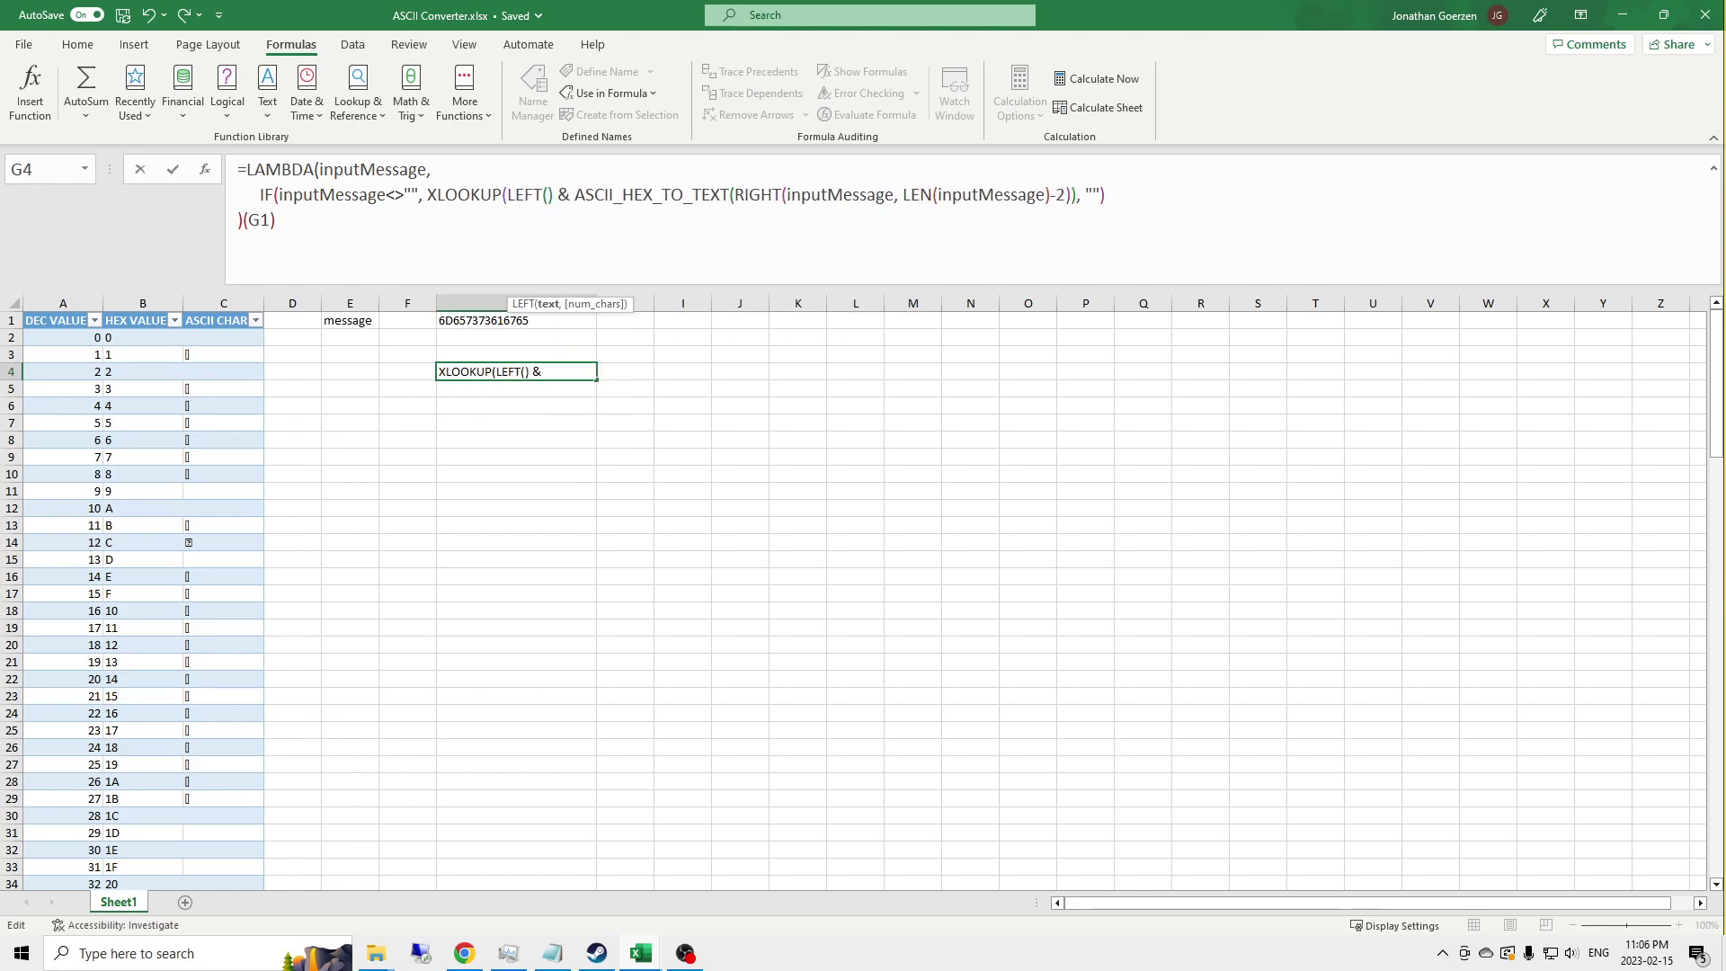
pyautogui.write('inputMessage')
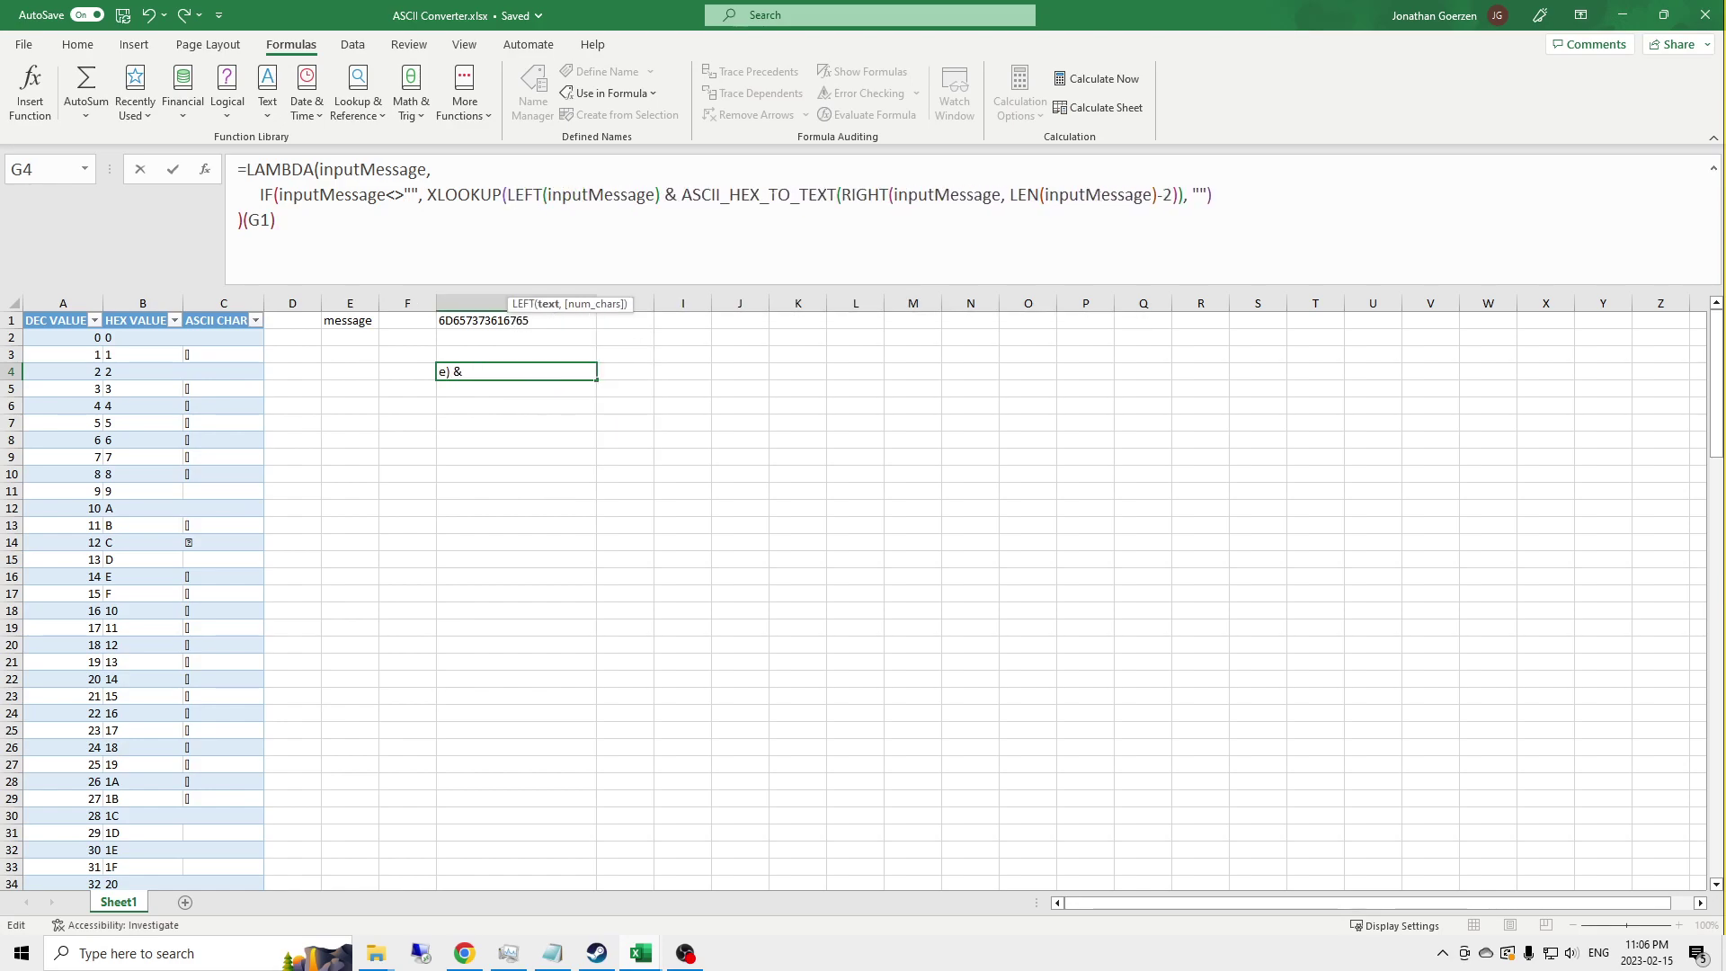
pyautogui.write(', 2)')
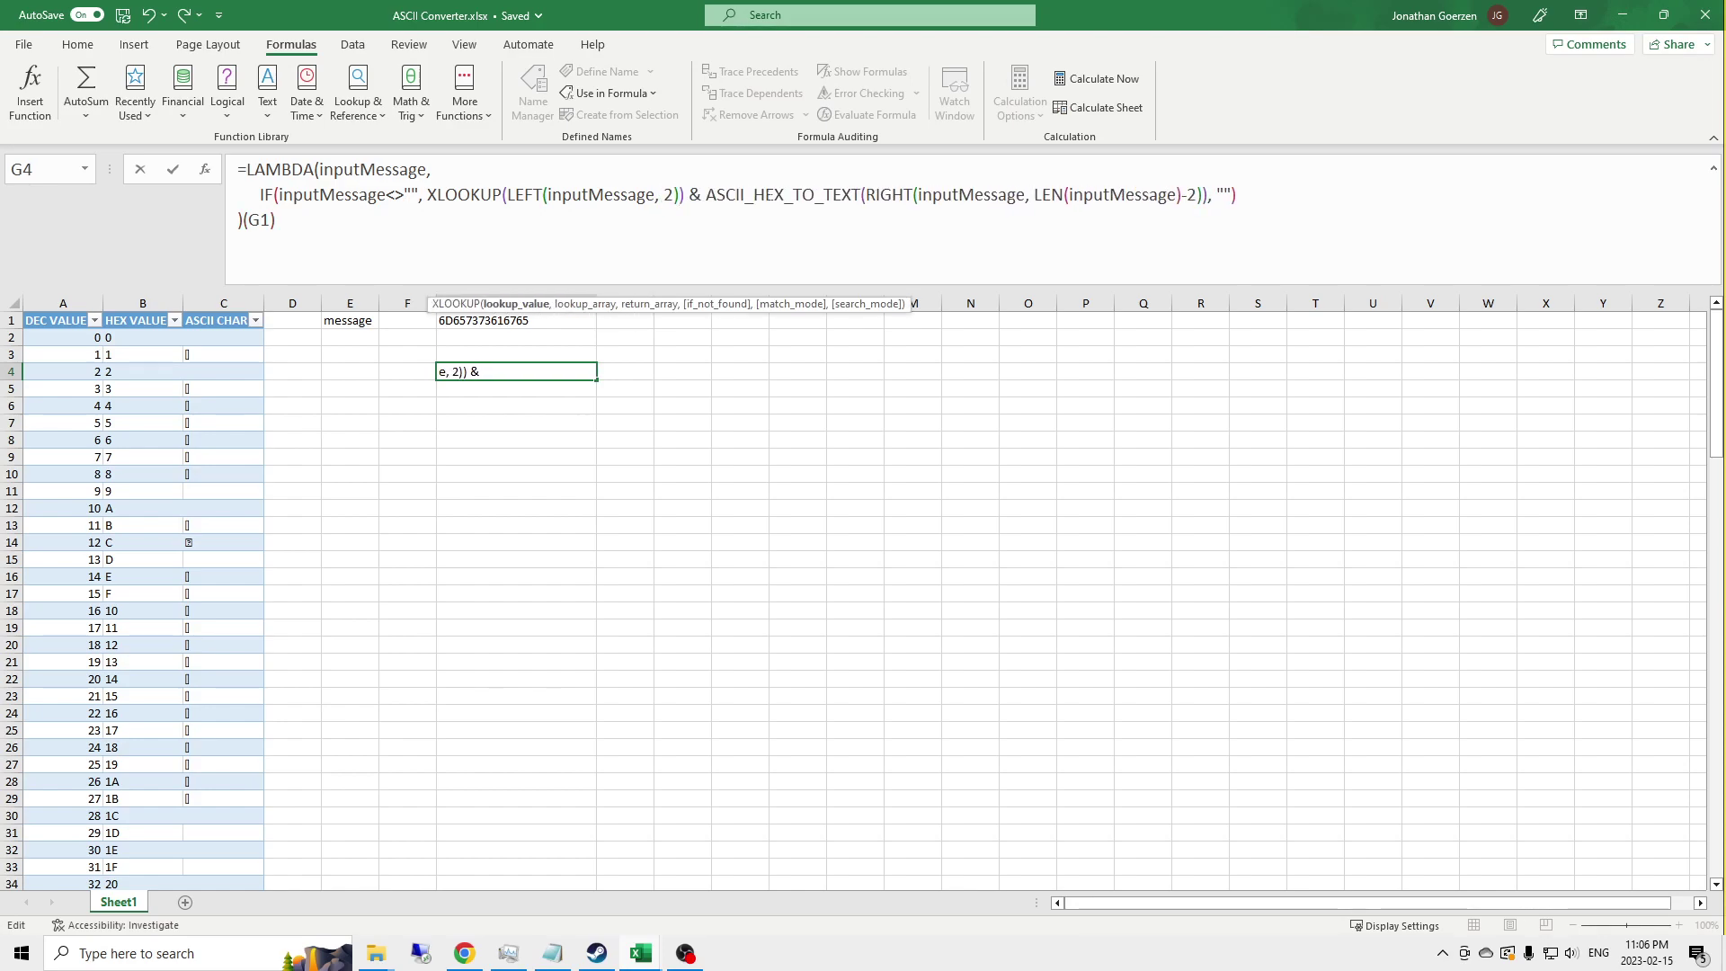
pyautogui.write(',')
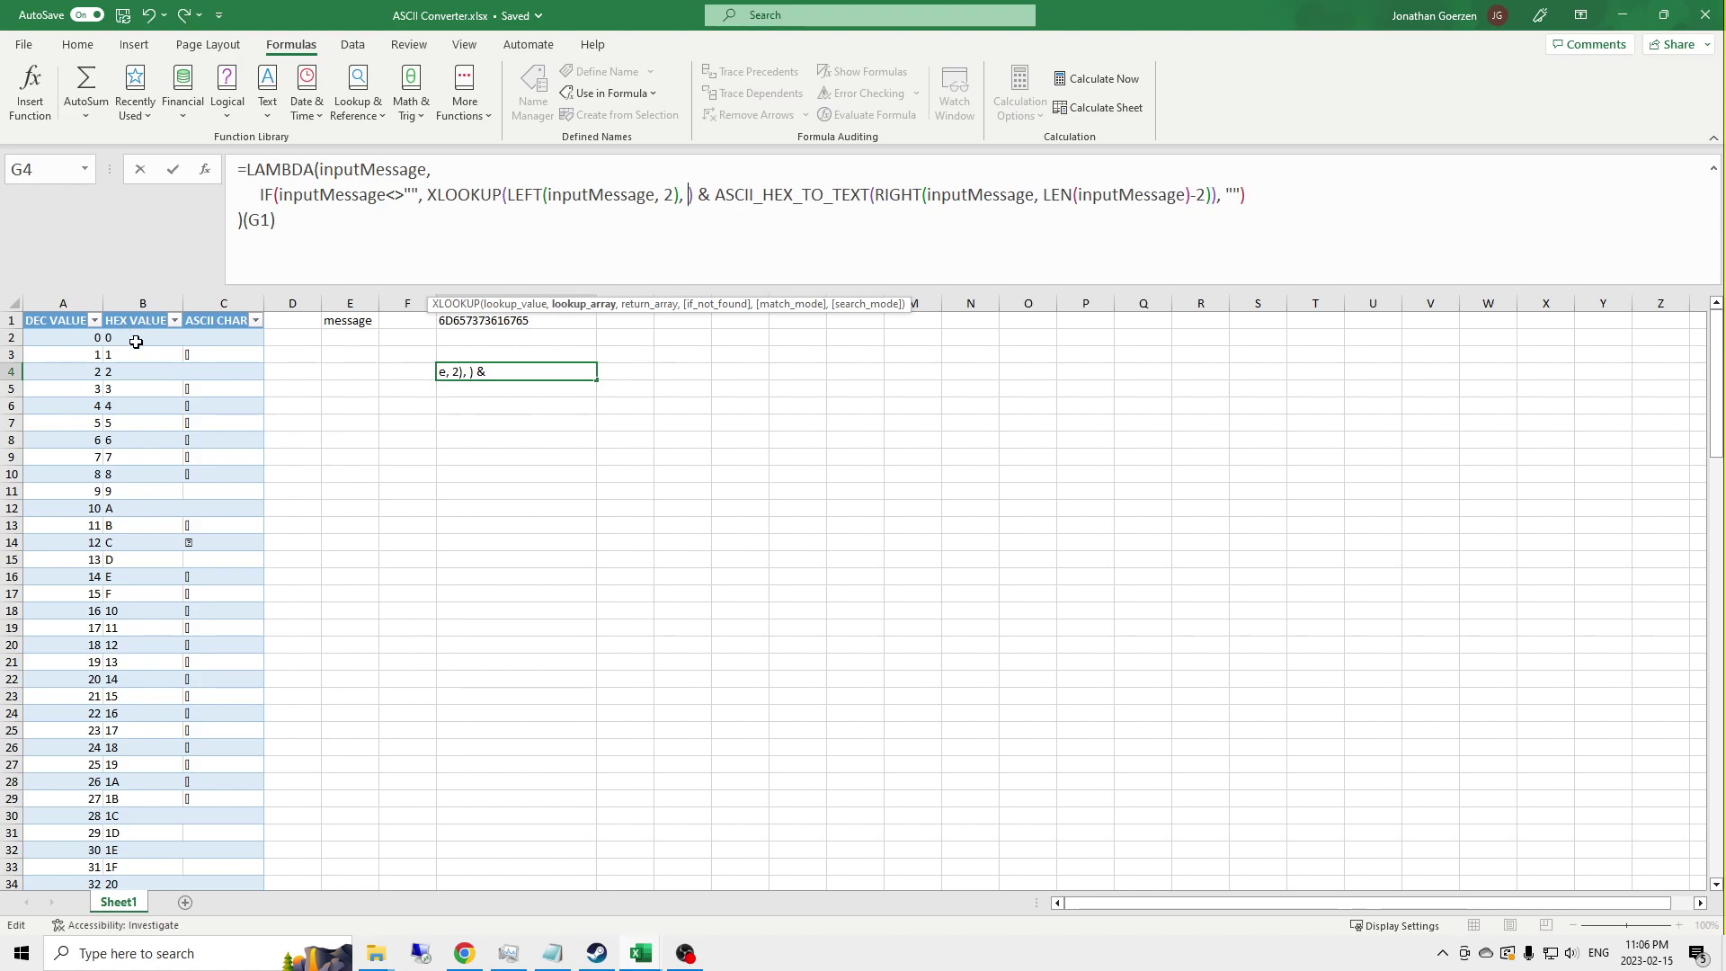
# Step: Complete XLOOKUP with Table1[HEX VALUE], Table1[ASCII CHAR] and a " " fallback, then enter it
pyautogui.moveTo(133, 340); pyautogui.dragTo(141, 854)
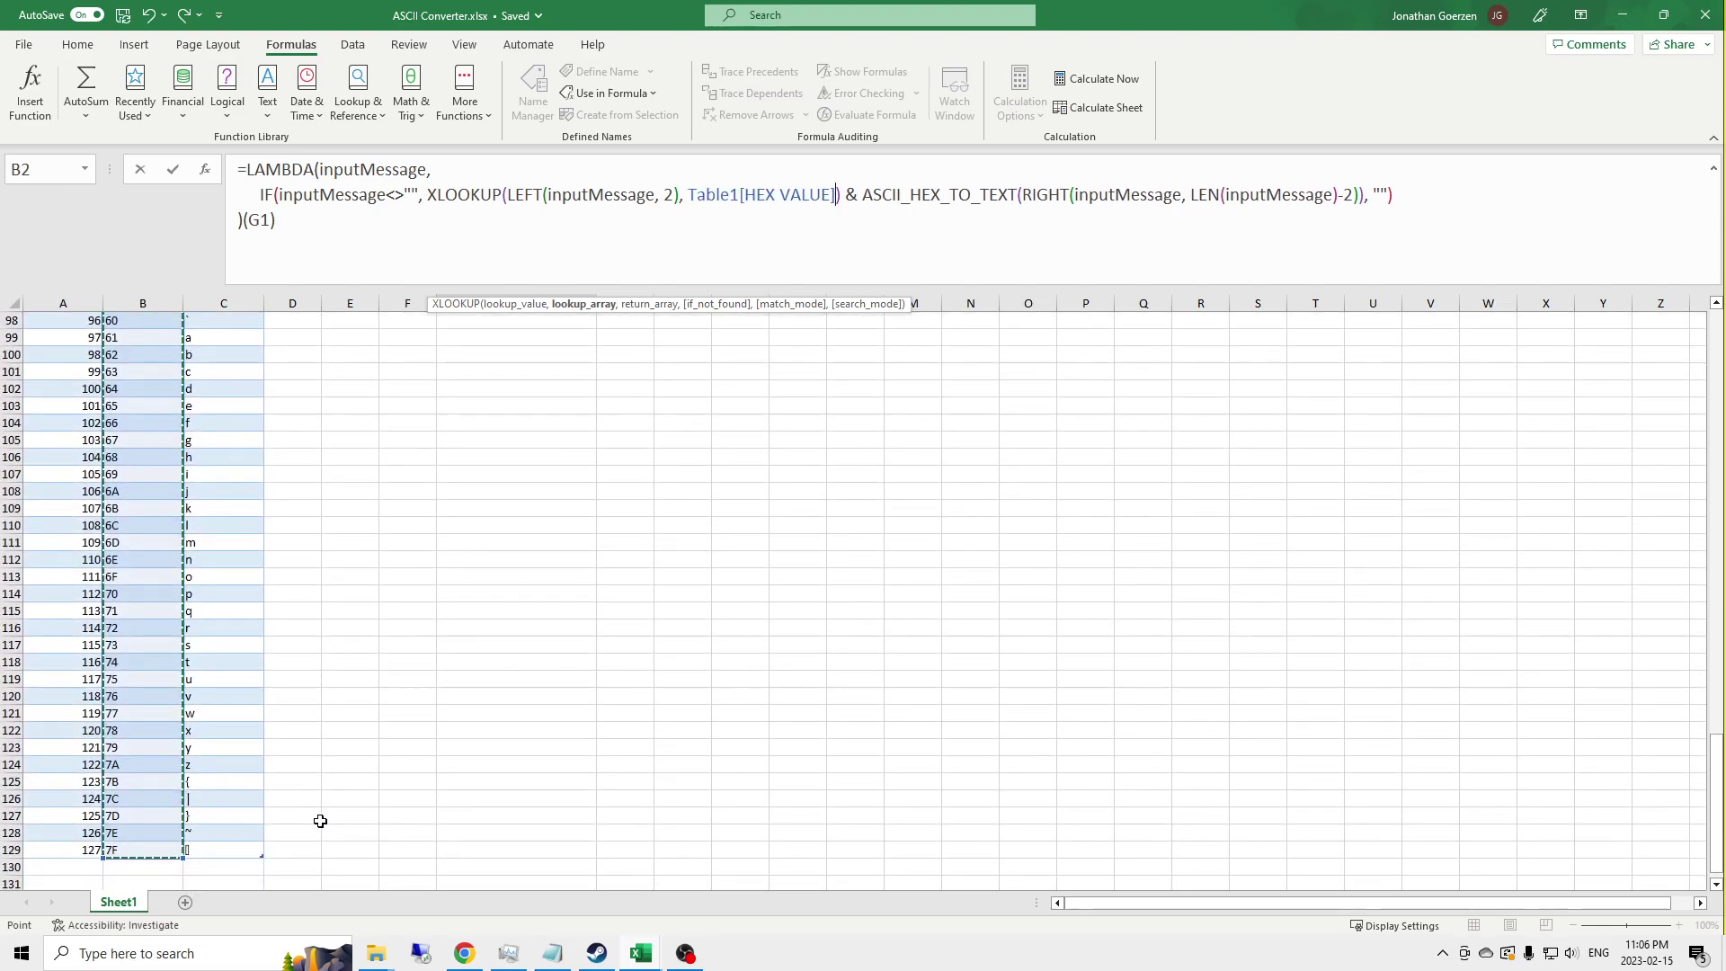
pyautogui.write(',')
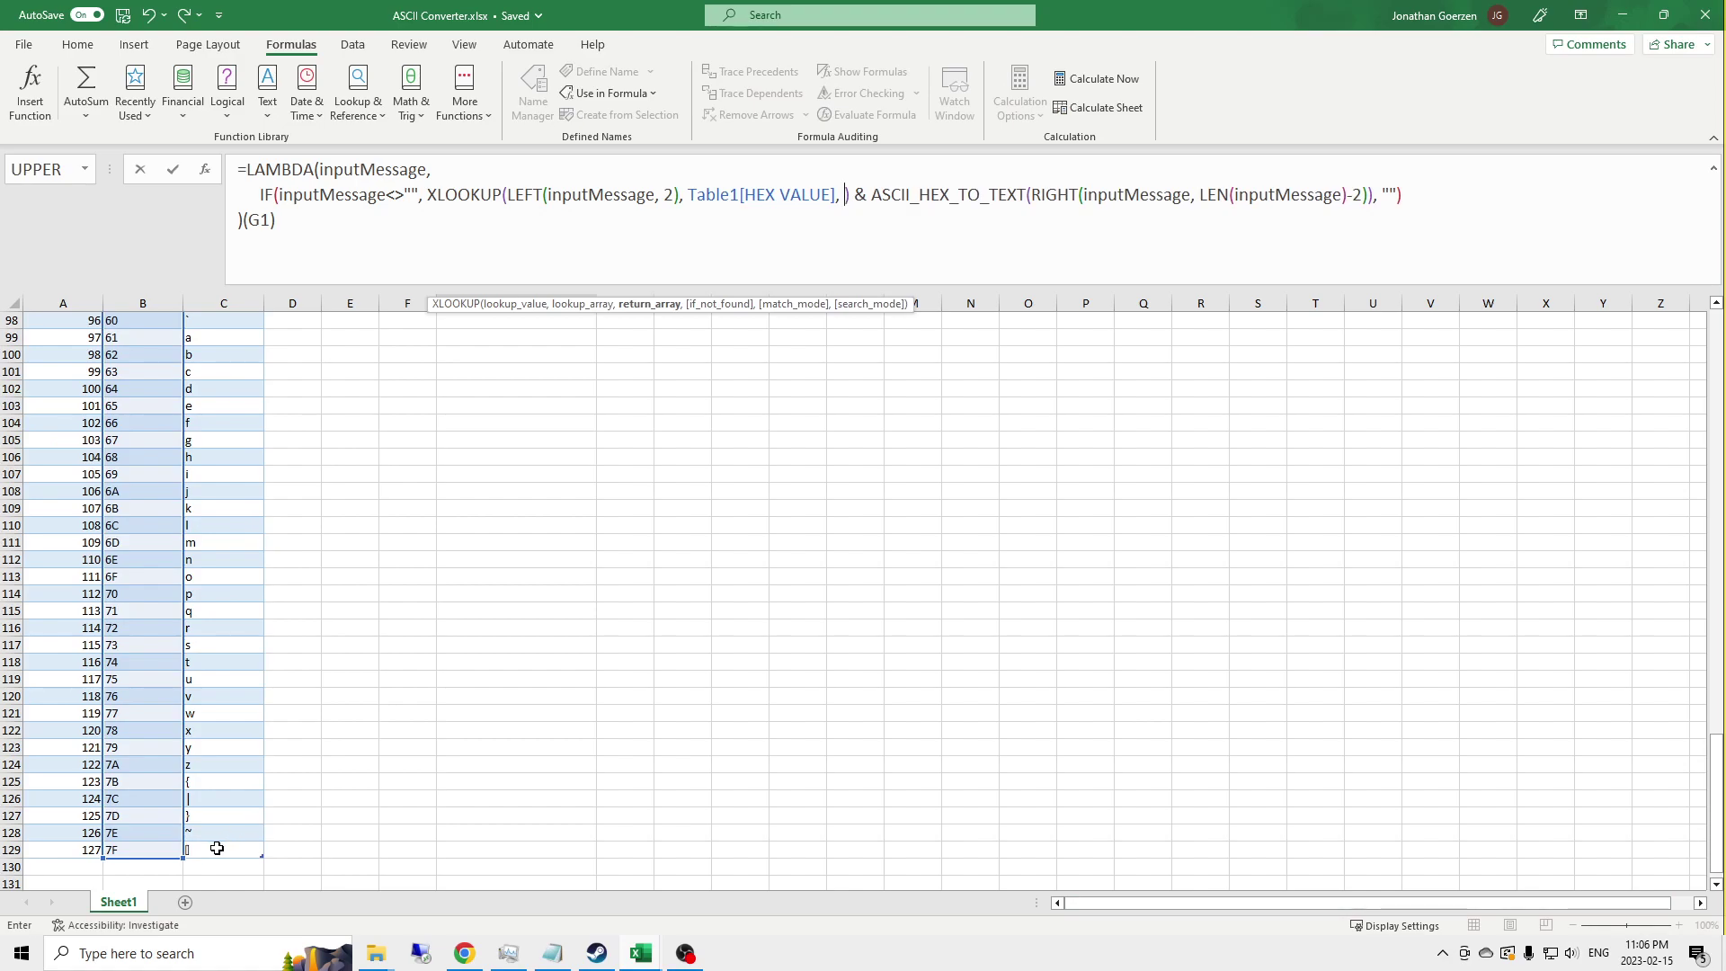
pyautogui.moveTo(214, 849); pyautogui.dragTo(223, 333)
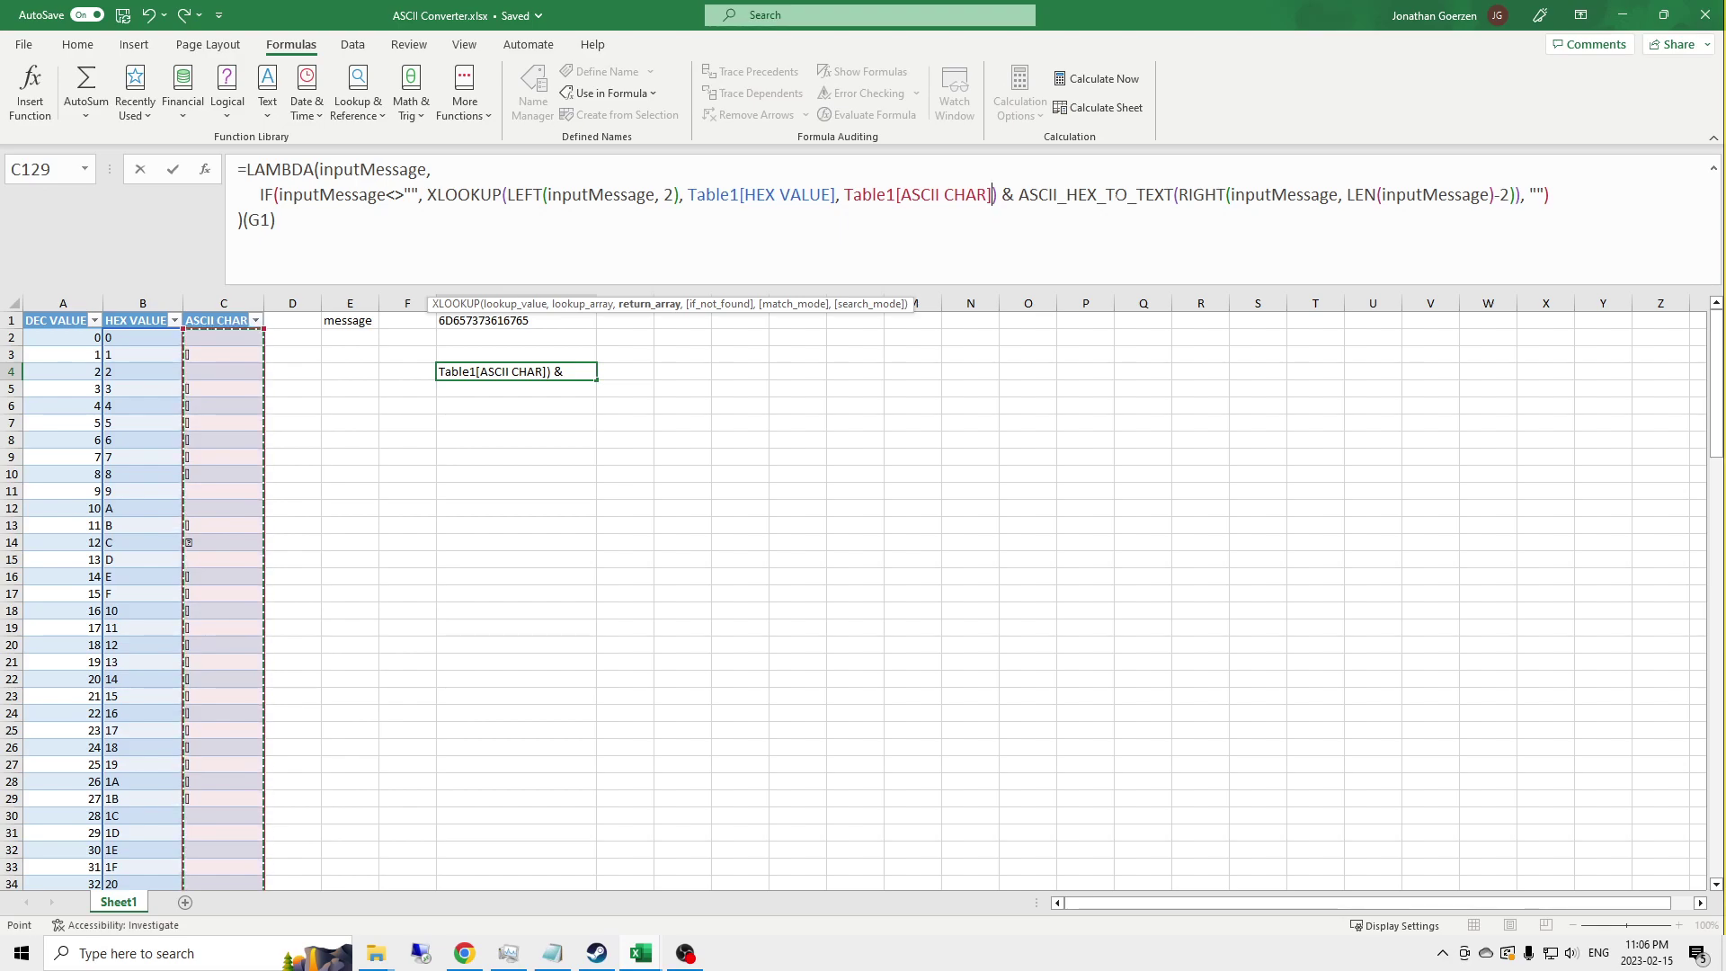
pyautogui.write(', ')
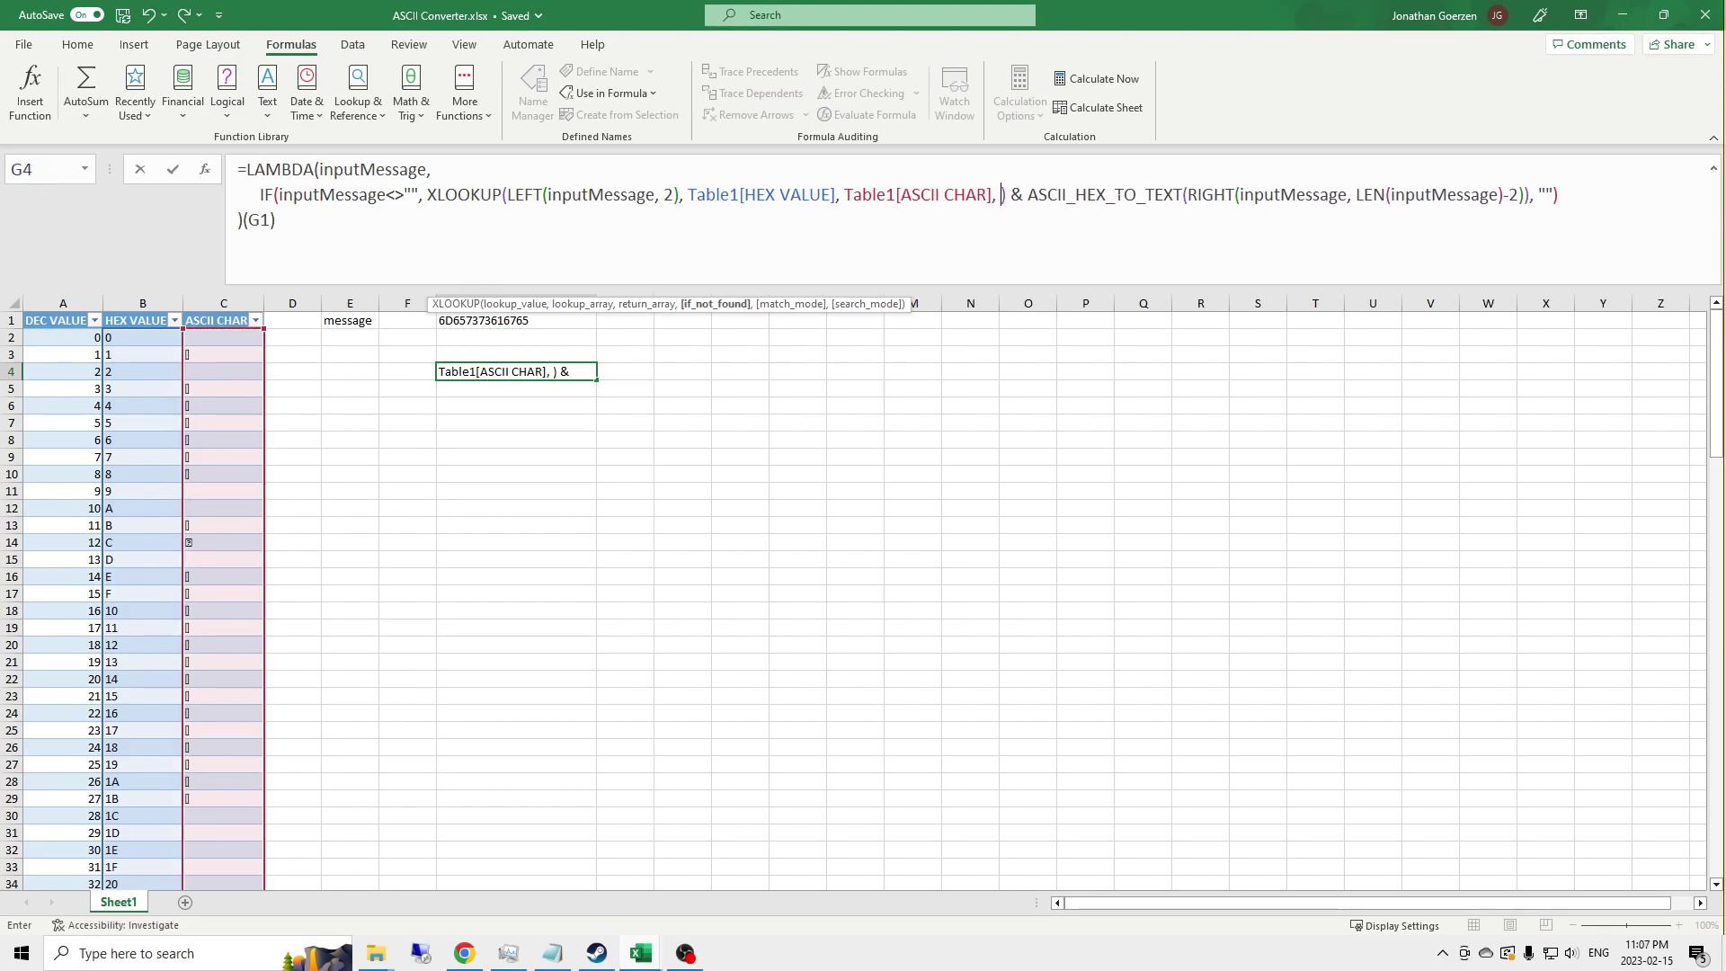
pyautogui.write('""')
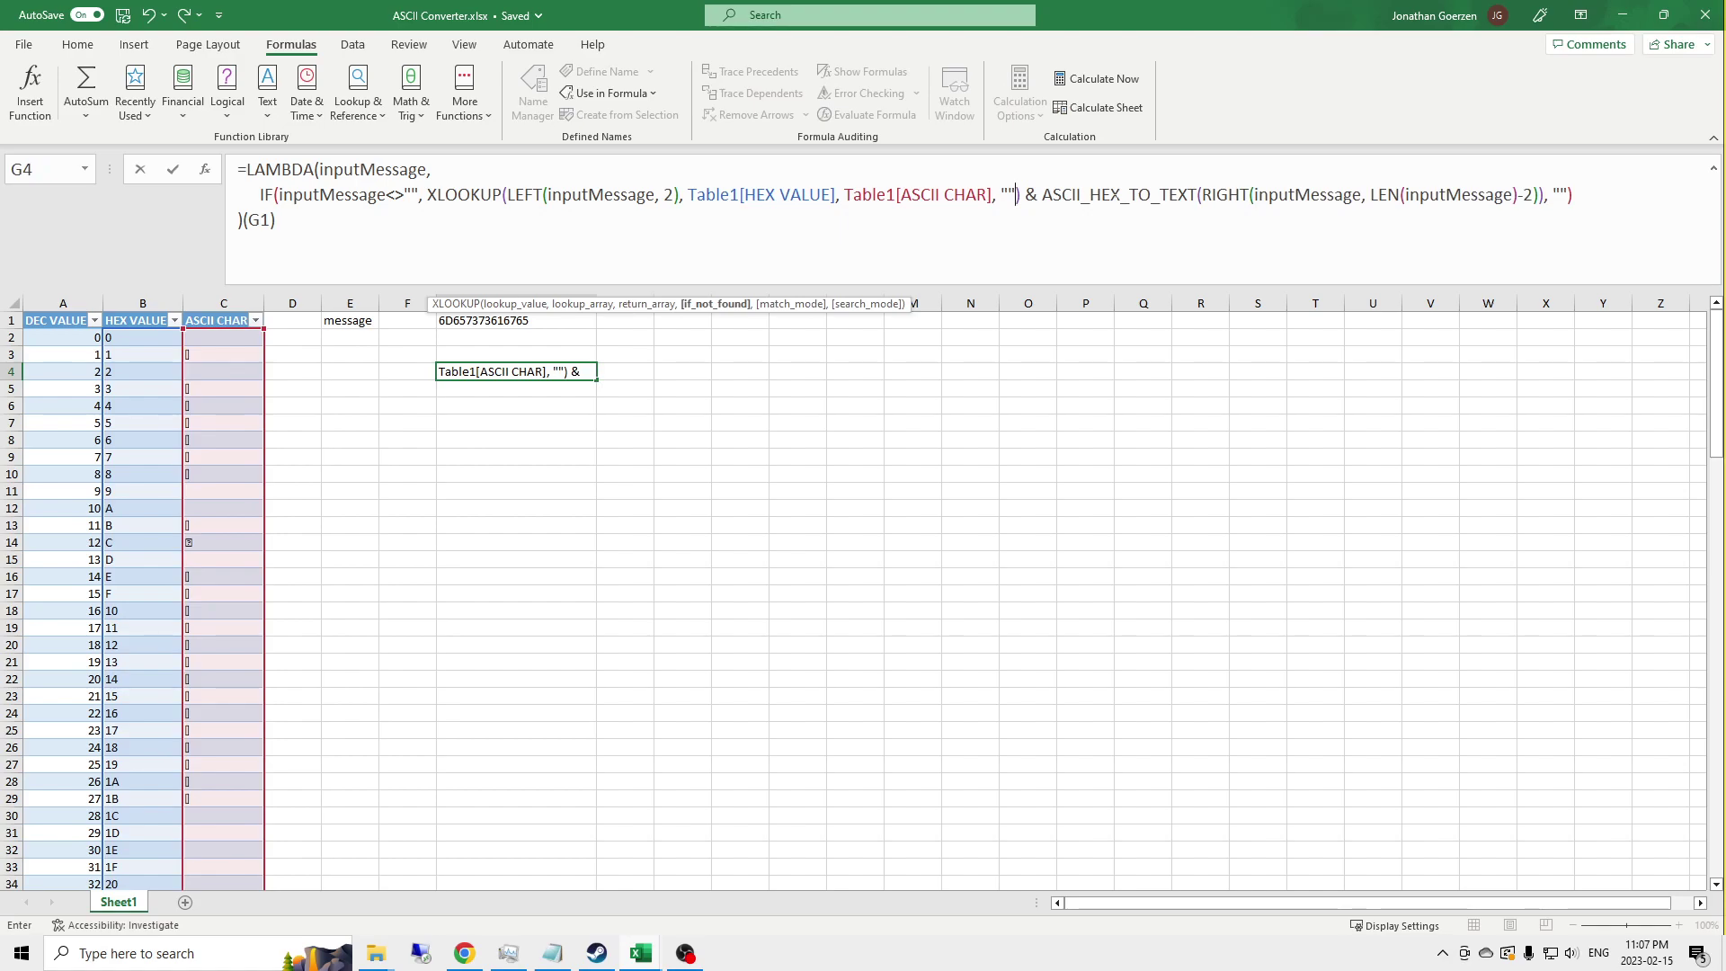
pyautogui.press('Left')
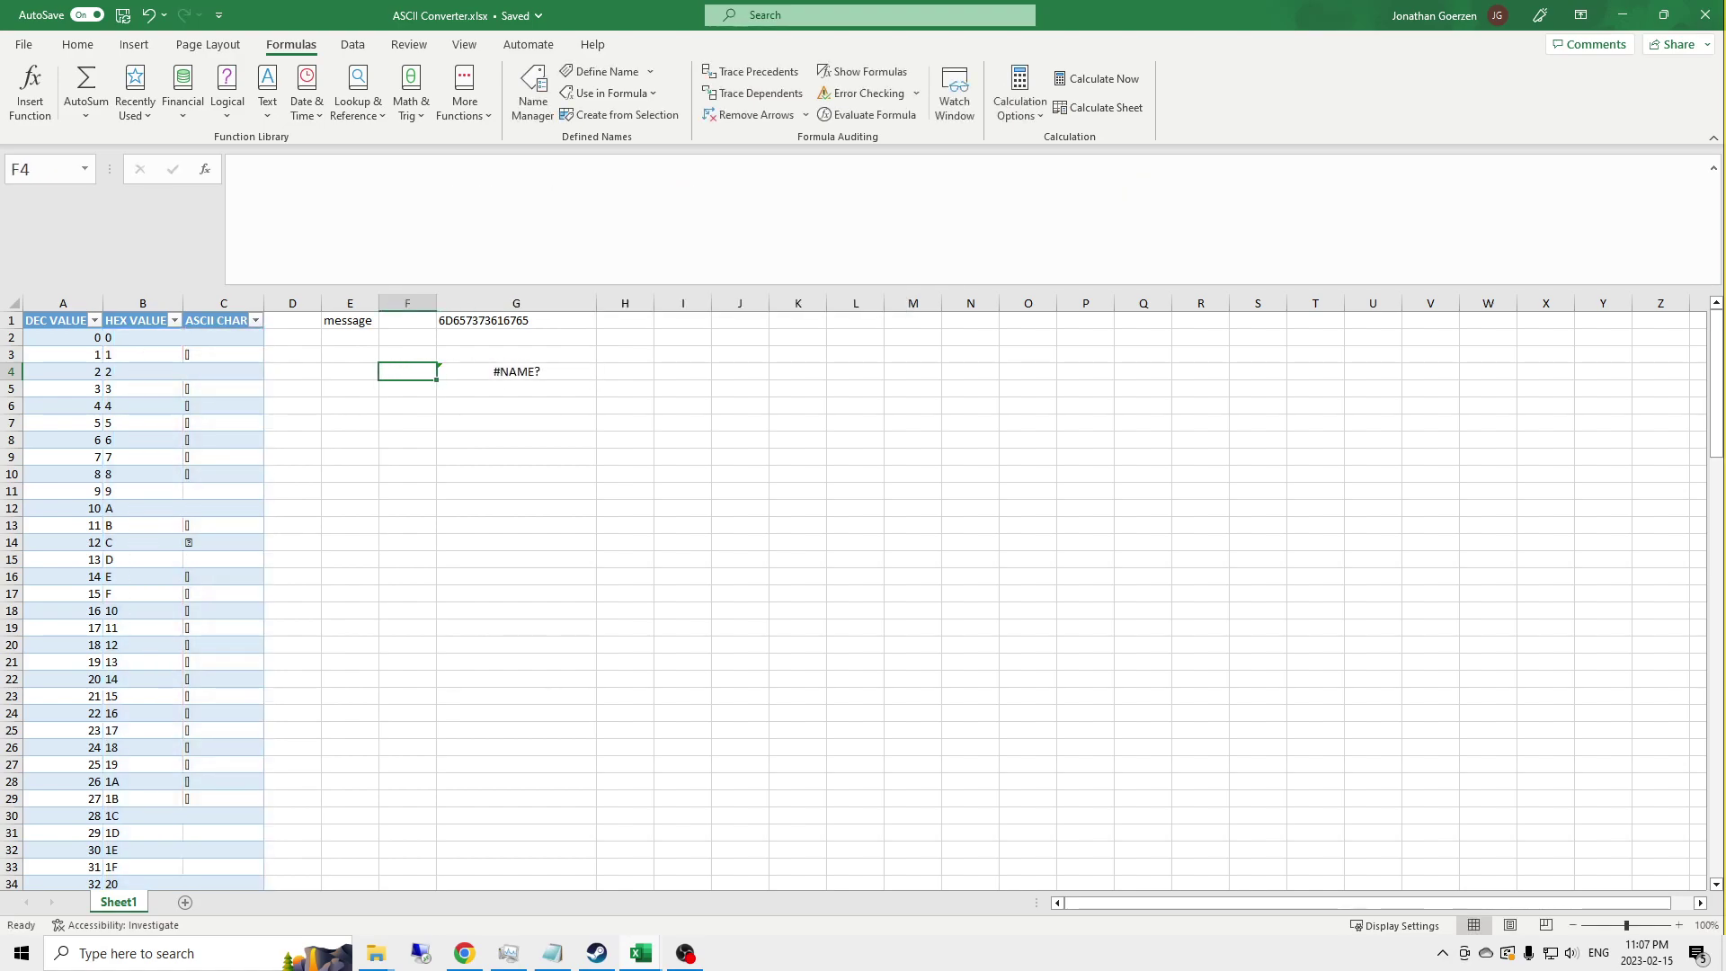
pyautogui.press('Right')
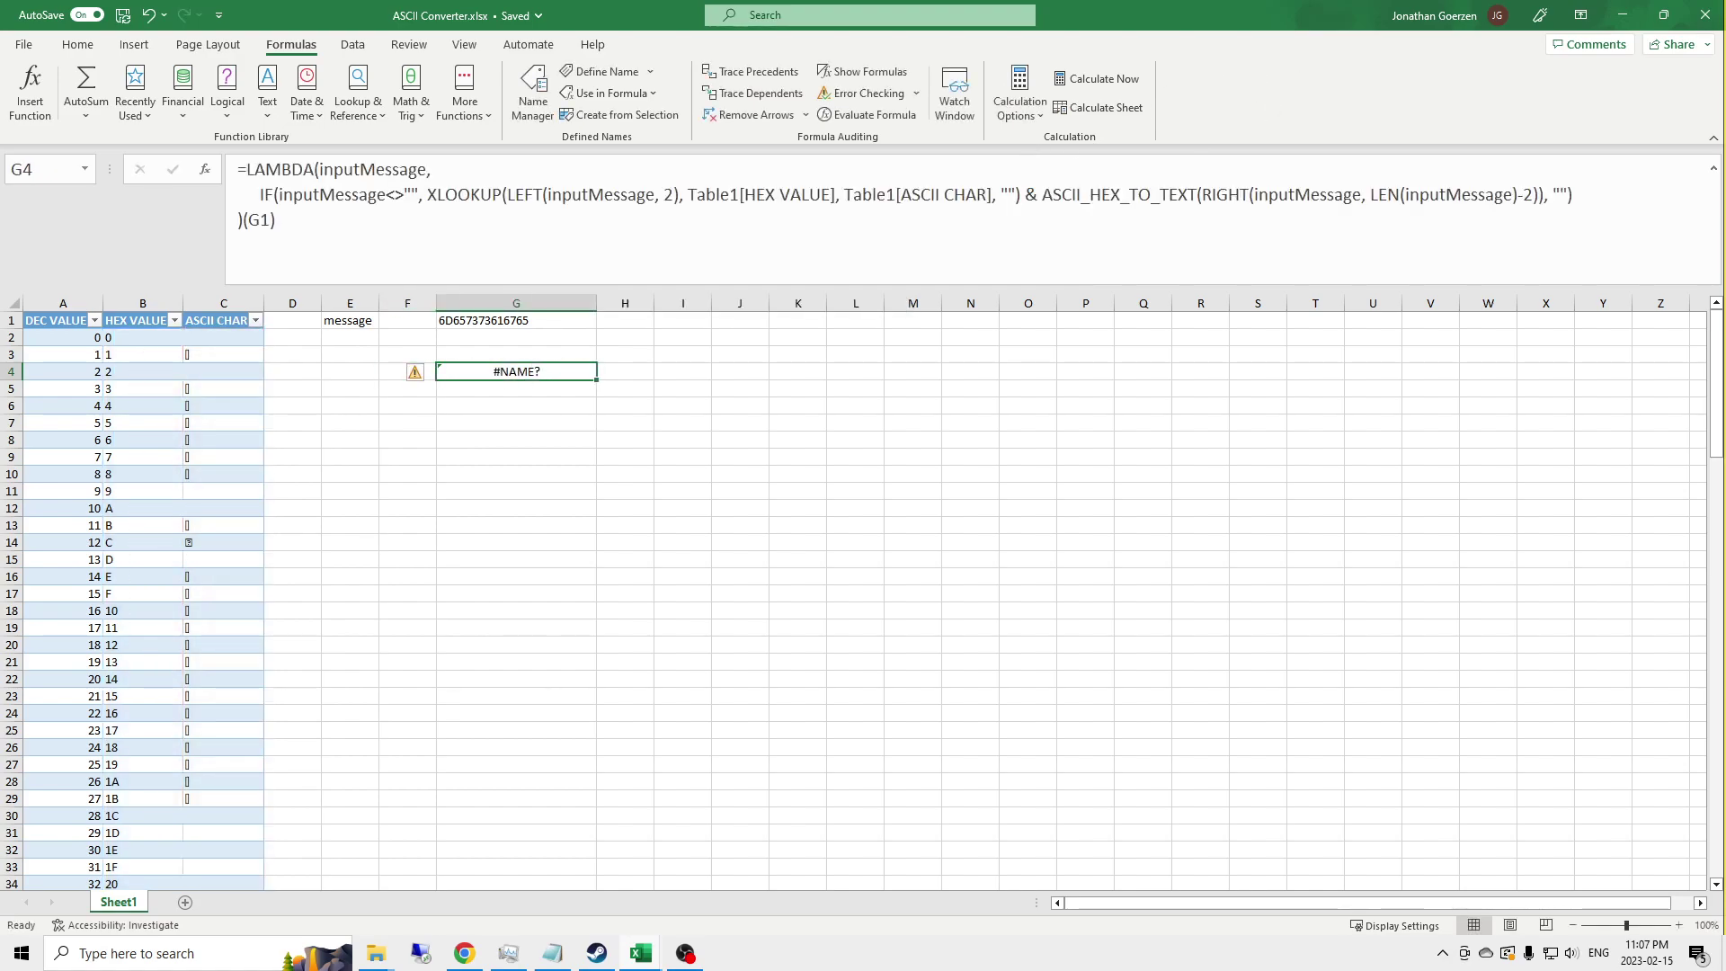
pyautogui.click(1007, 194)
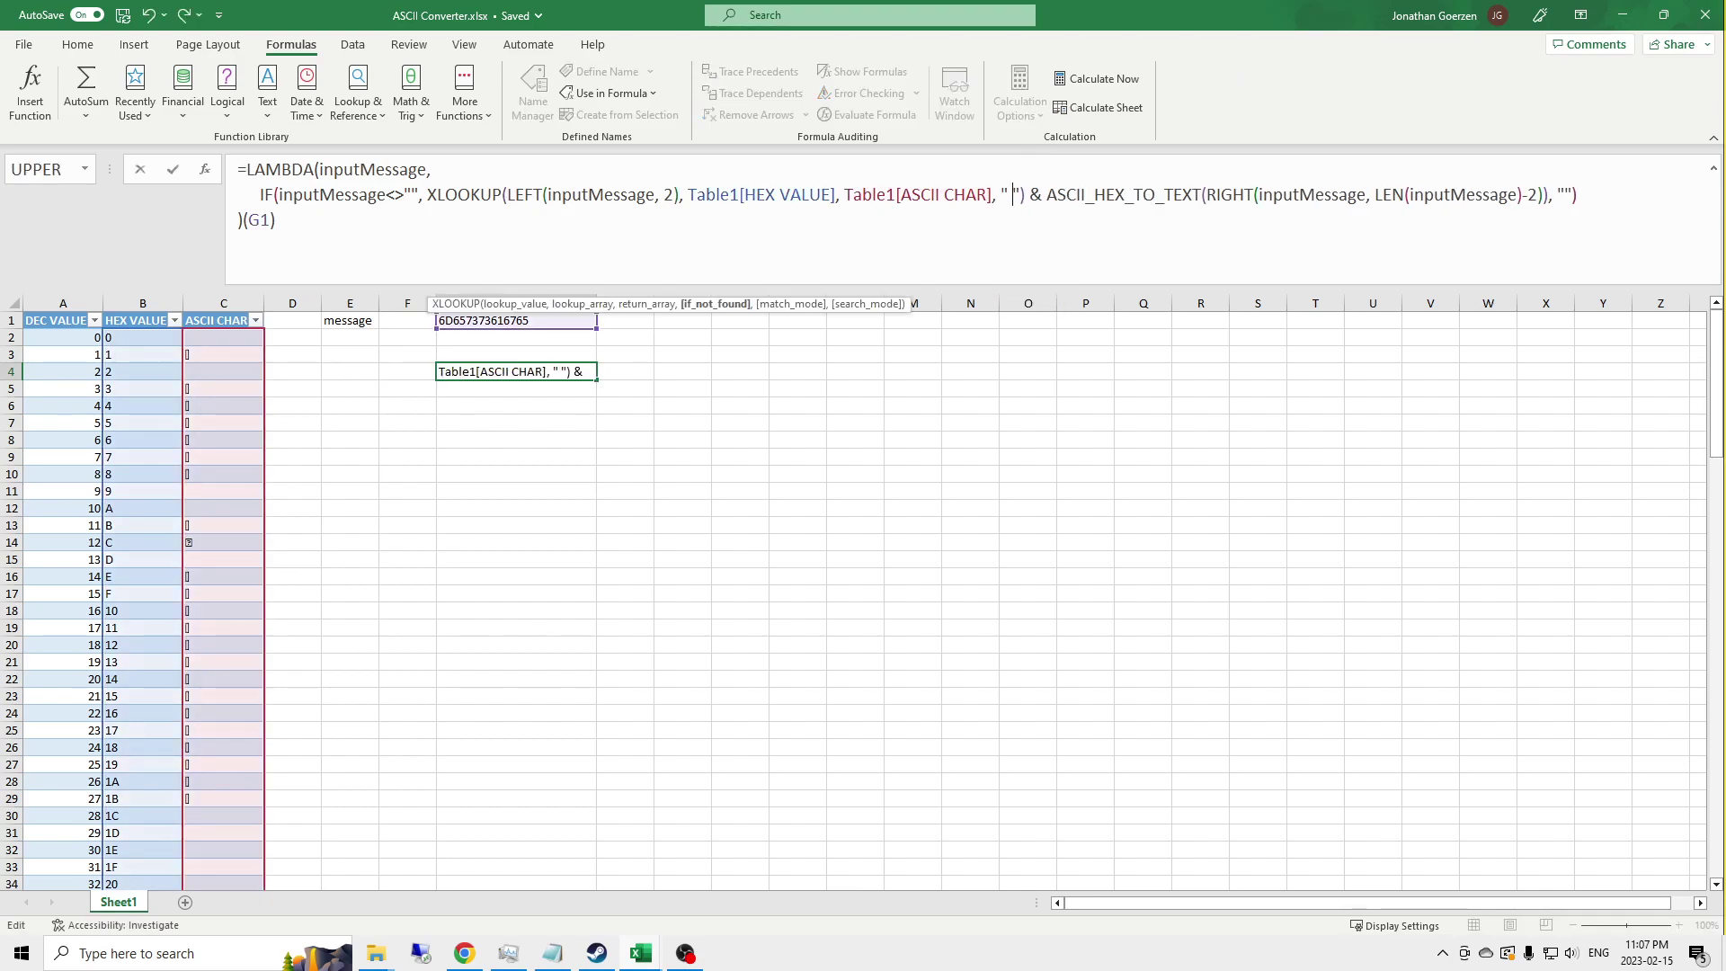
pyautogui.press('Return')
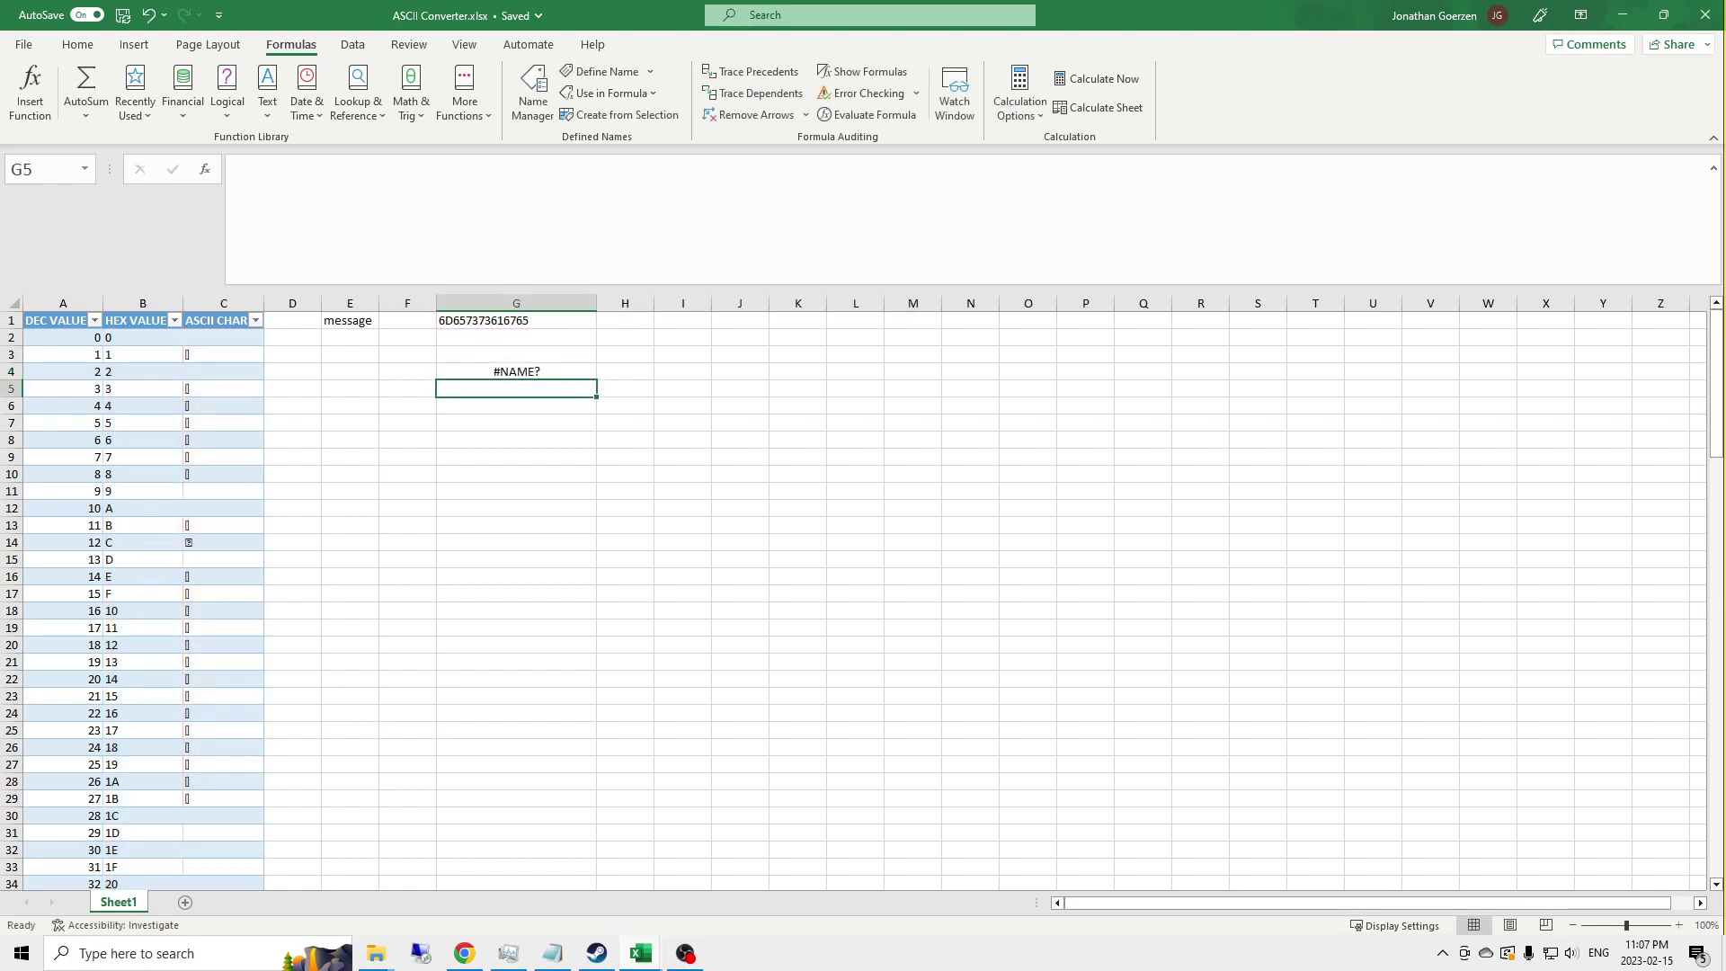
# Step: Copy the LAMBDA definition text from G4's formula
pyautogui.click(478, 373)
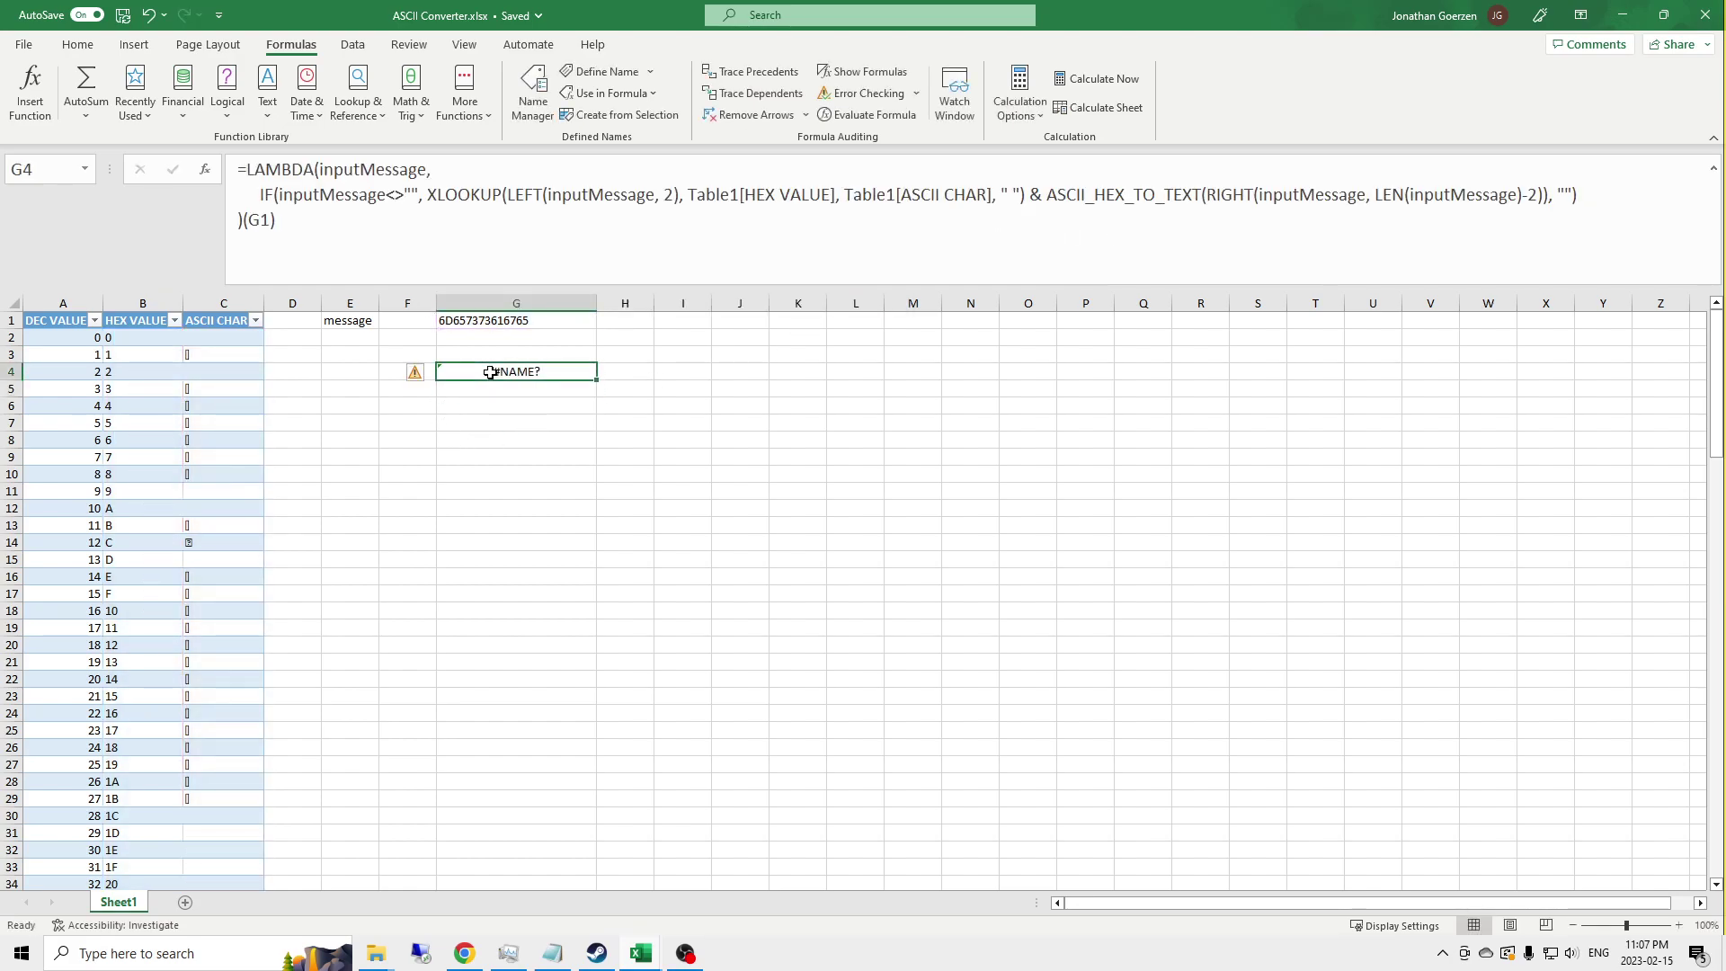
pyautogui.moveTo(244, 223); pyautogui.dragTo(229, 157)
pyautogui.hotkey('ctrl', 'c')
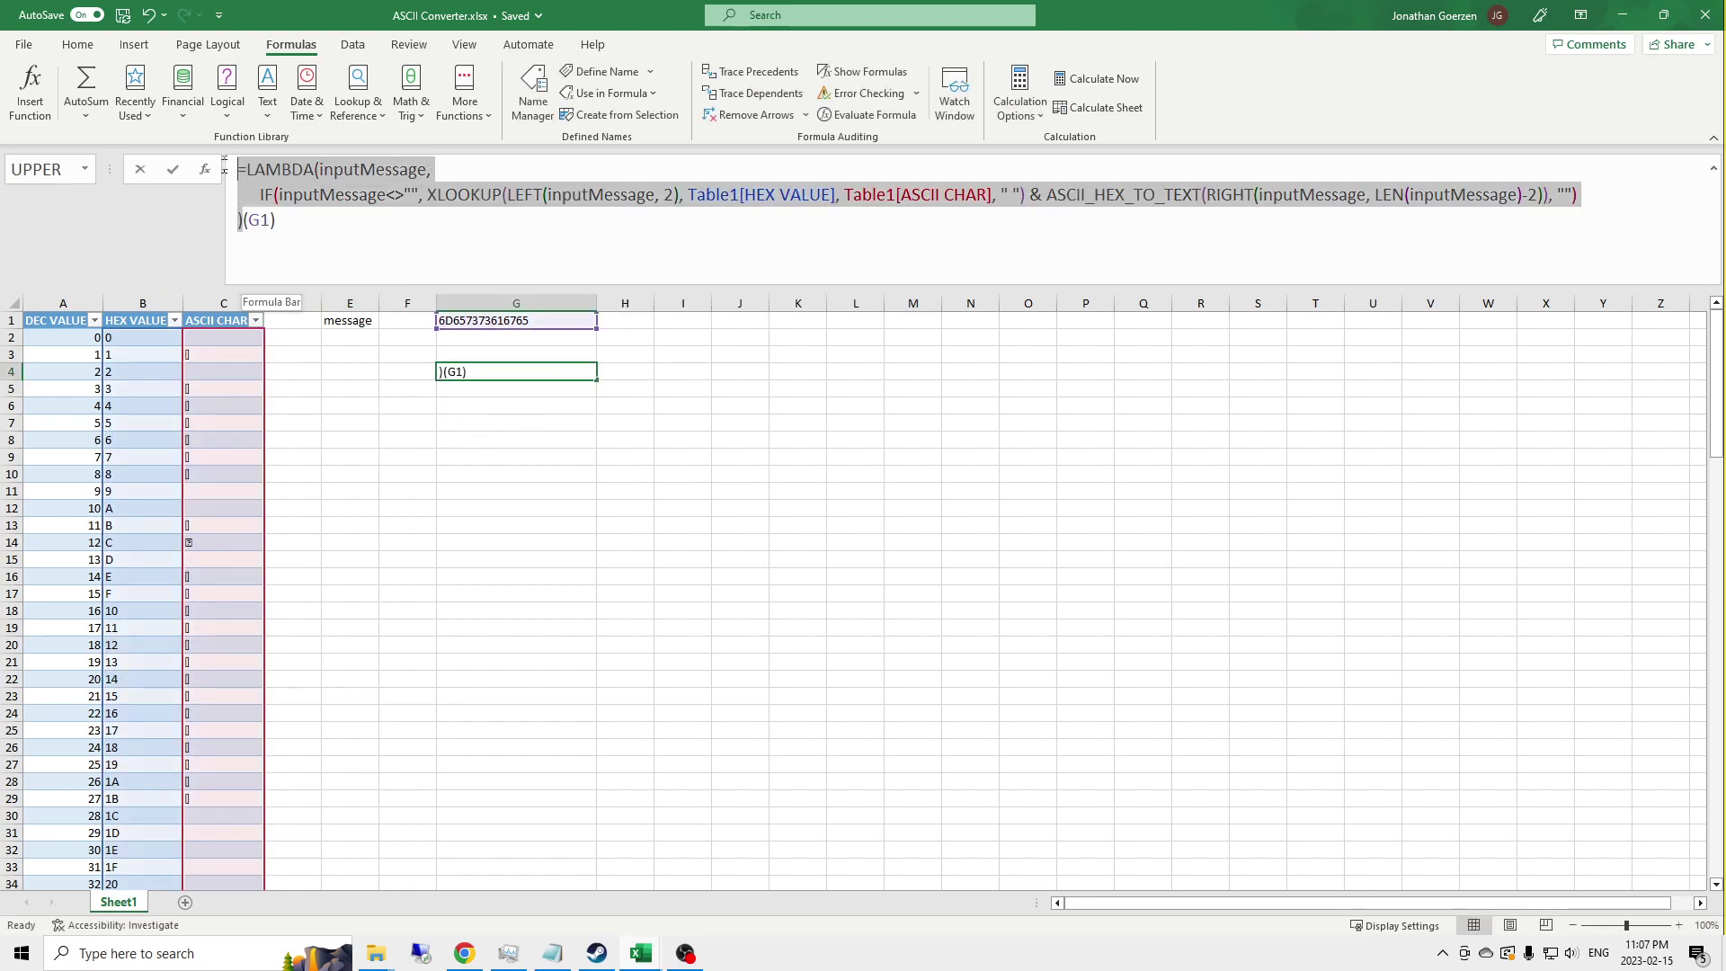
pyautogui.press('Escape')
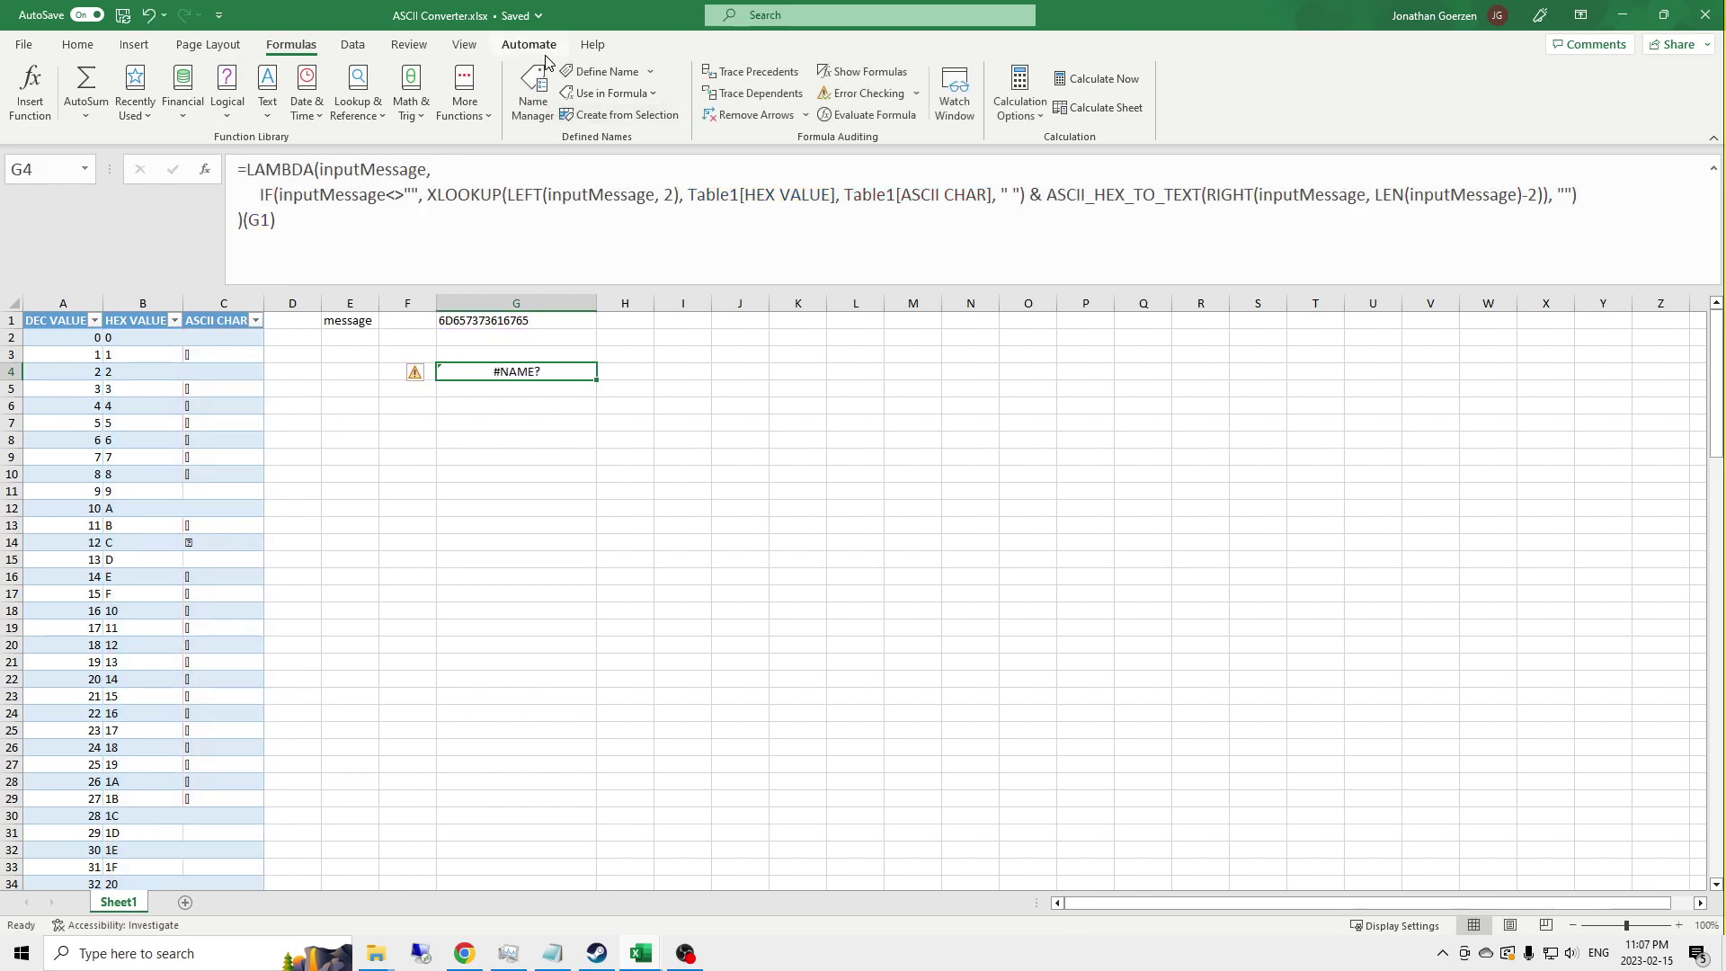
# Step: Define a new name ASCII_HEX_TO_TEXT in Name Manager referring to the copied LAMBDA
pyautogui.click(534, 89)
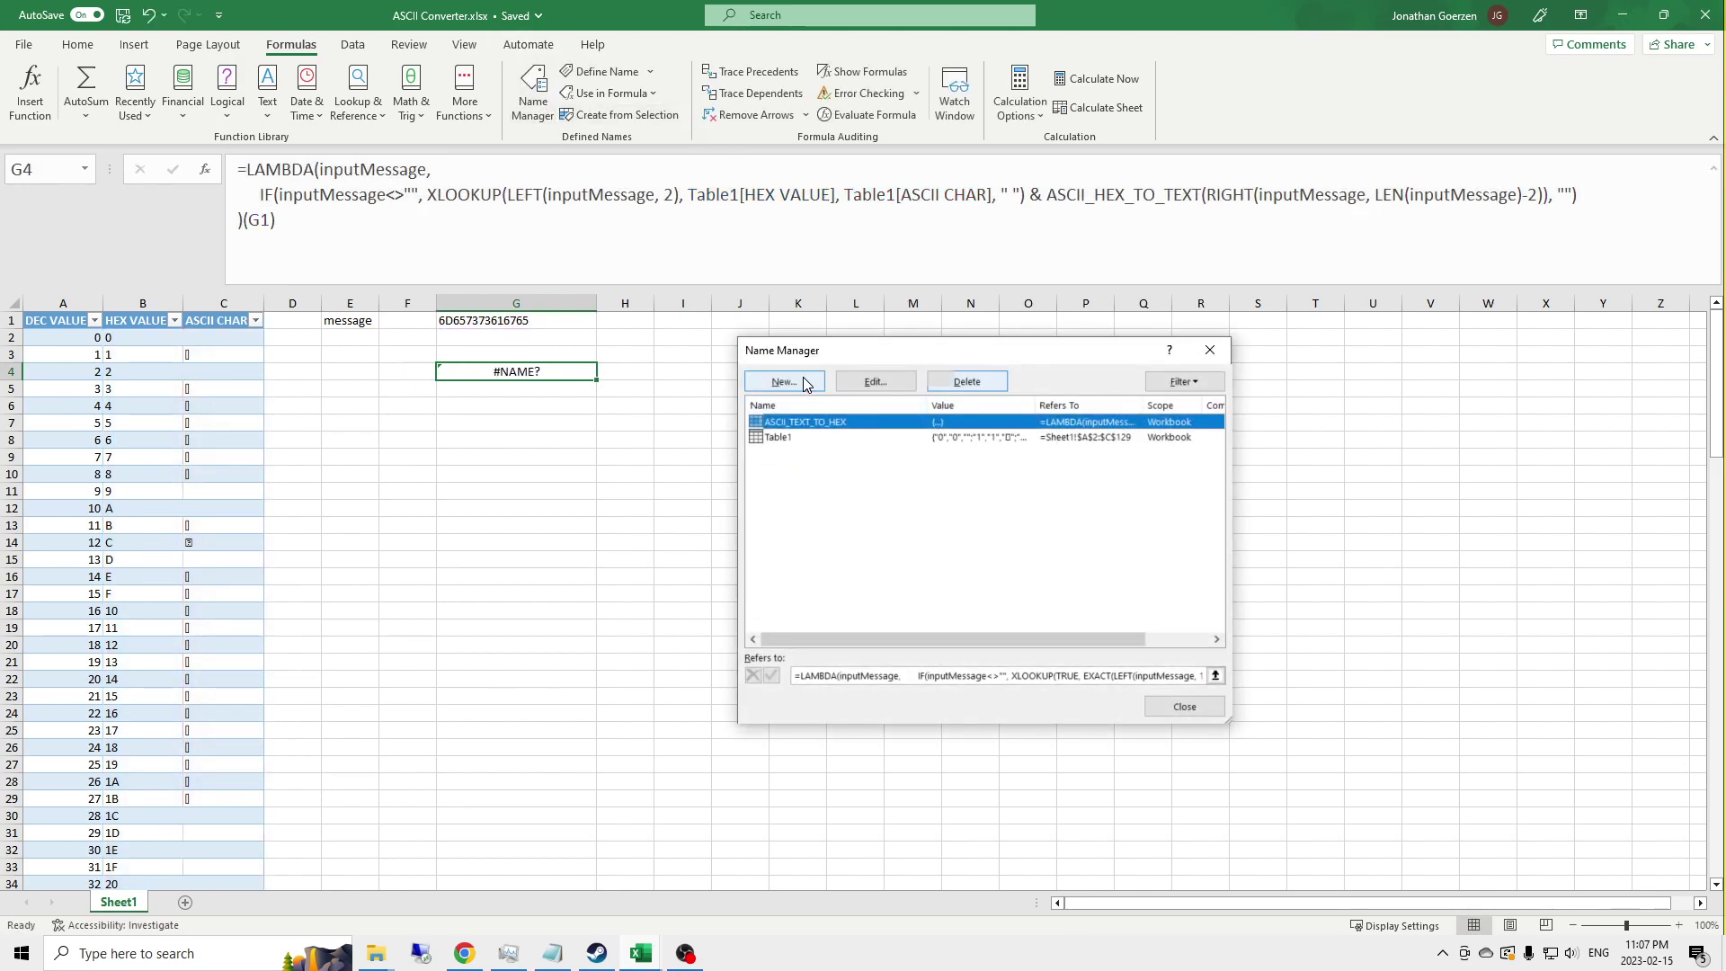
pyautogui.click(784, 382)
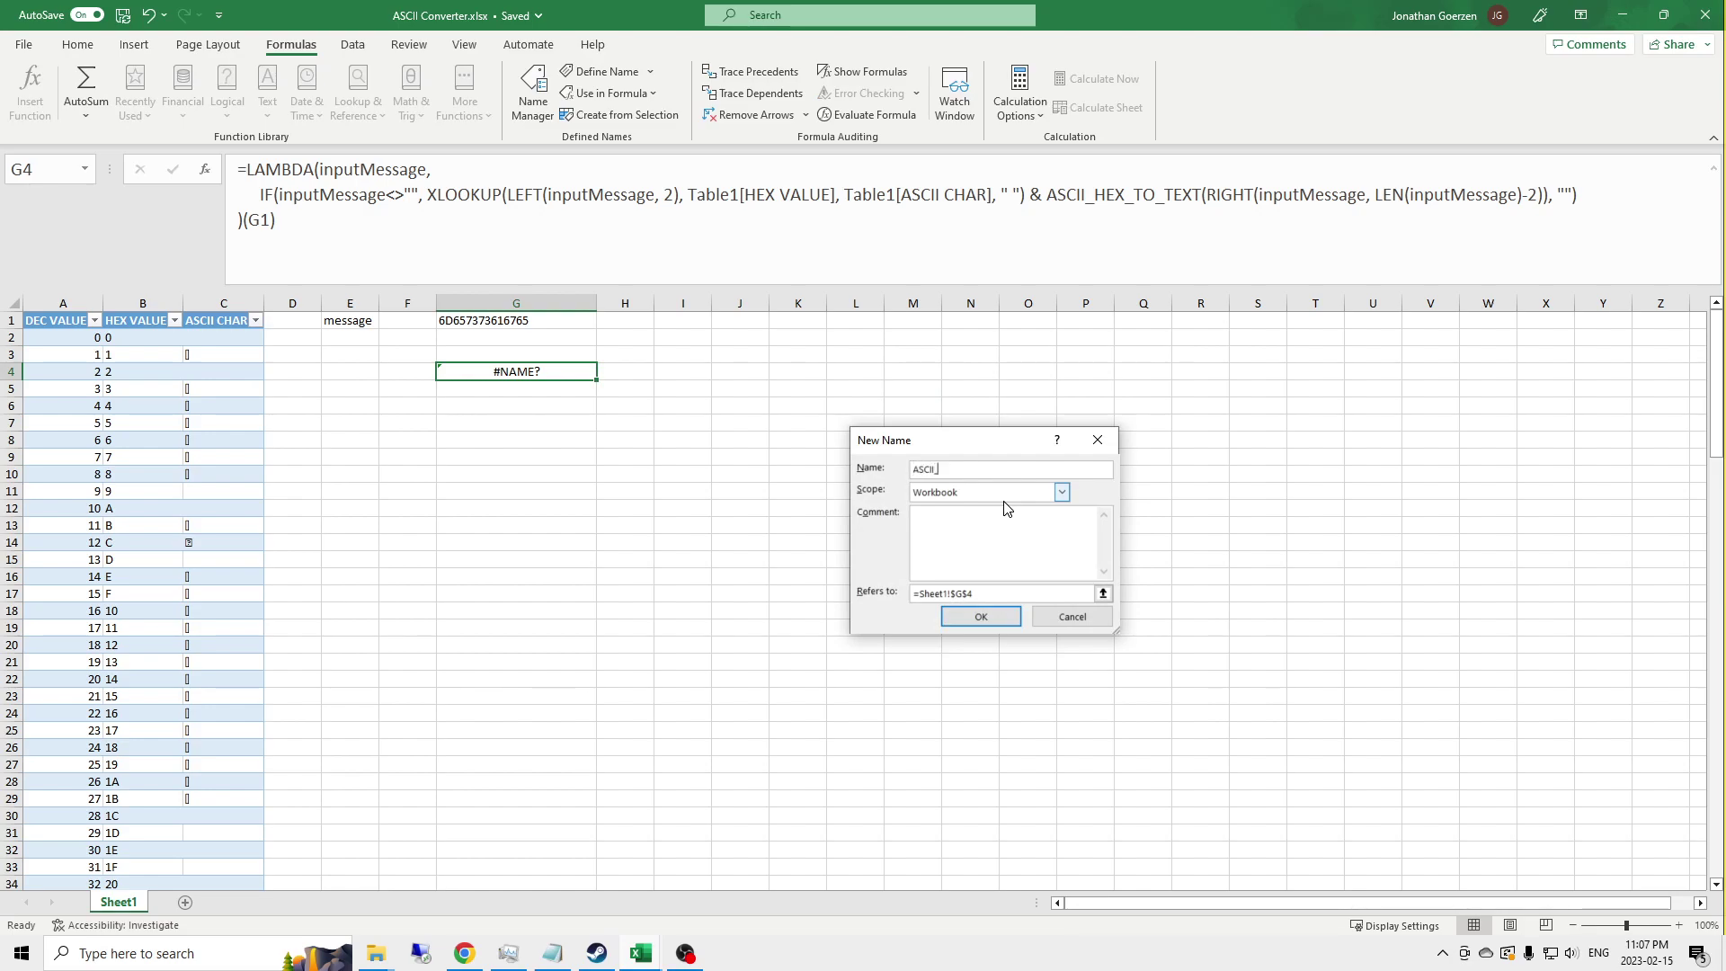
pyautogui.write('ASCII_HEX_TO_TE')
pyautogui.press('Tab')
pyautogui.press('Tab')
pyautogui.press('Tab')
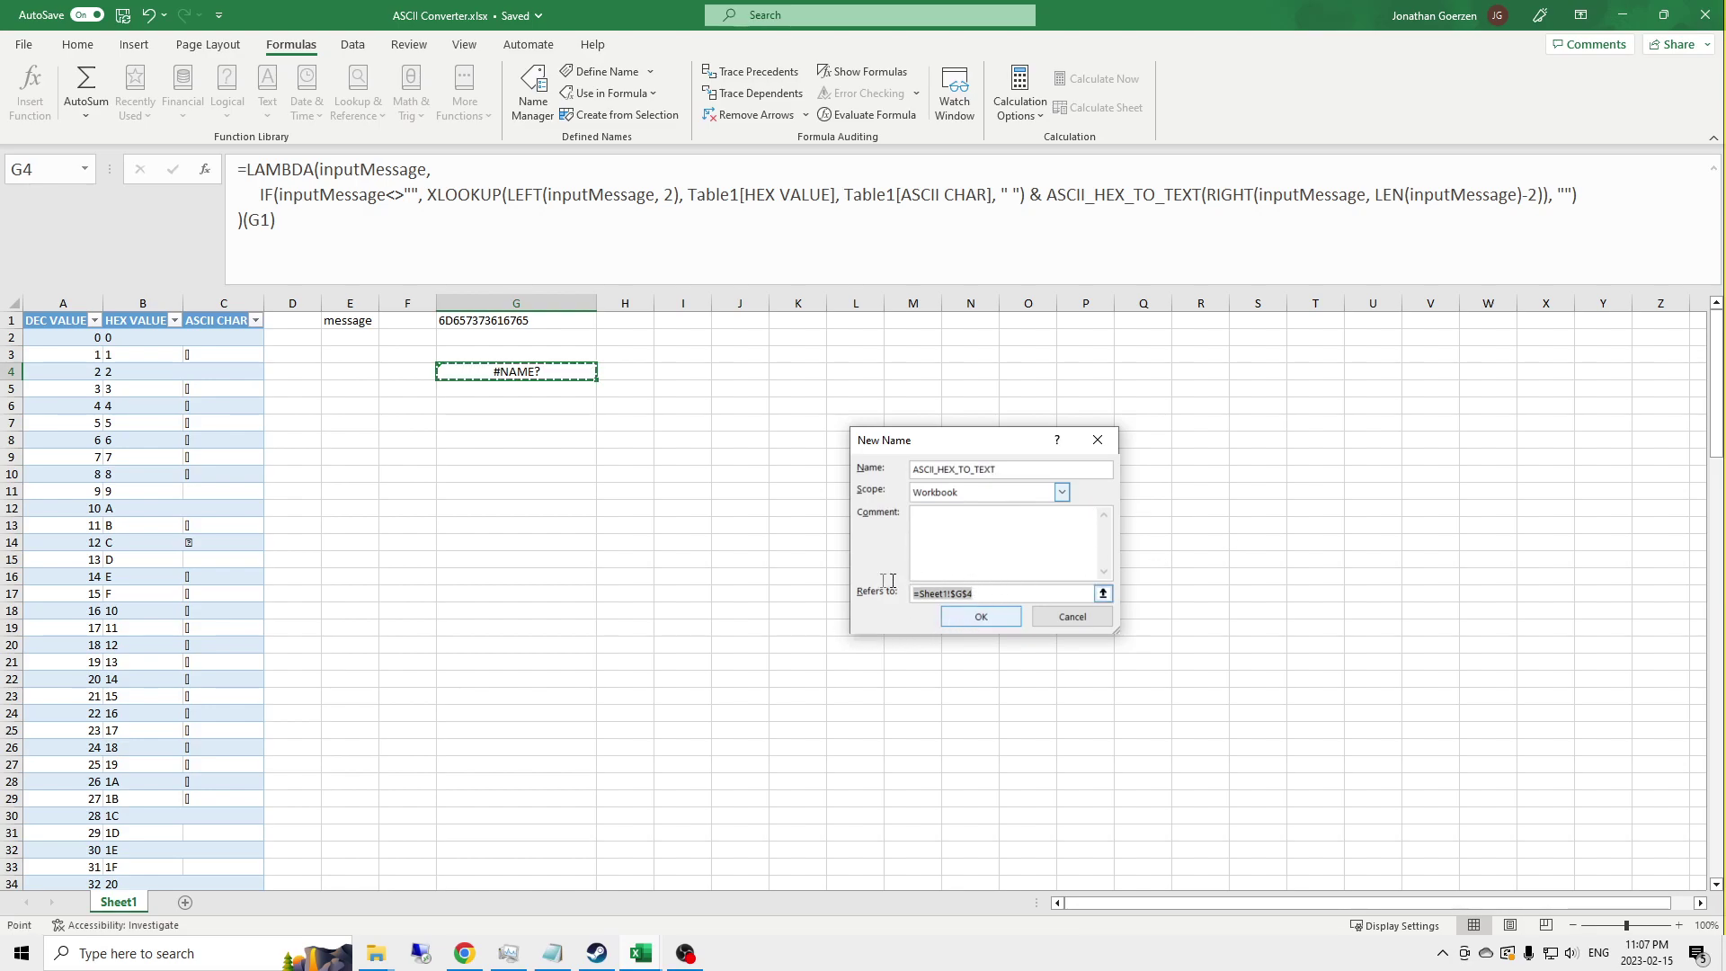
pyautogui.hotkey('ctrl', 'v')
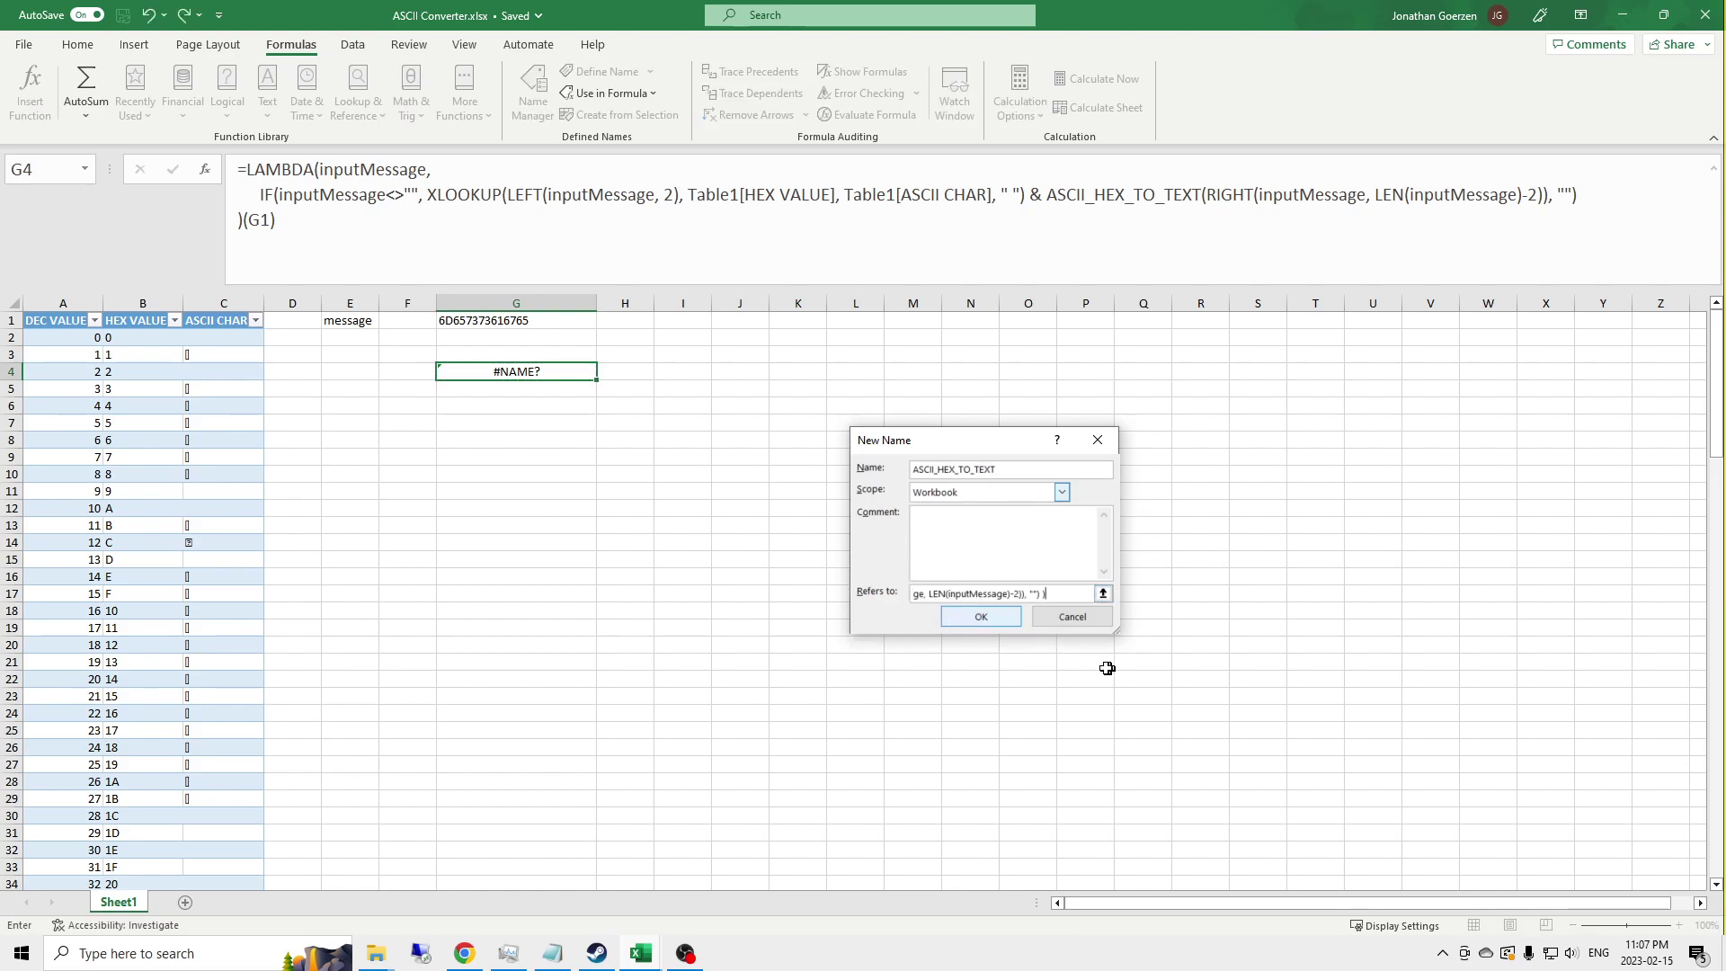
pyautogui.click(981, 617)
pyautogui.click(1186, 713)
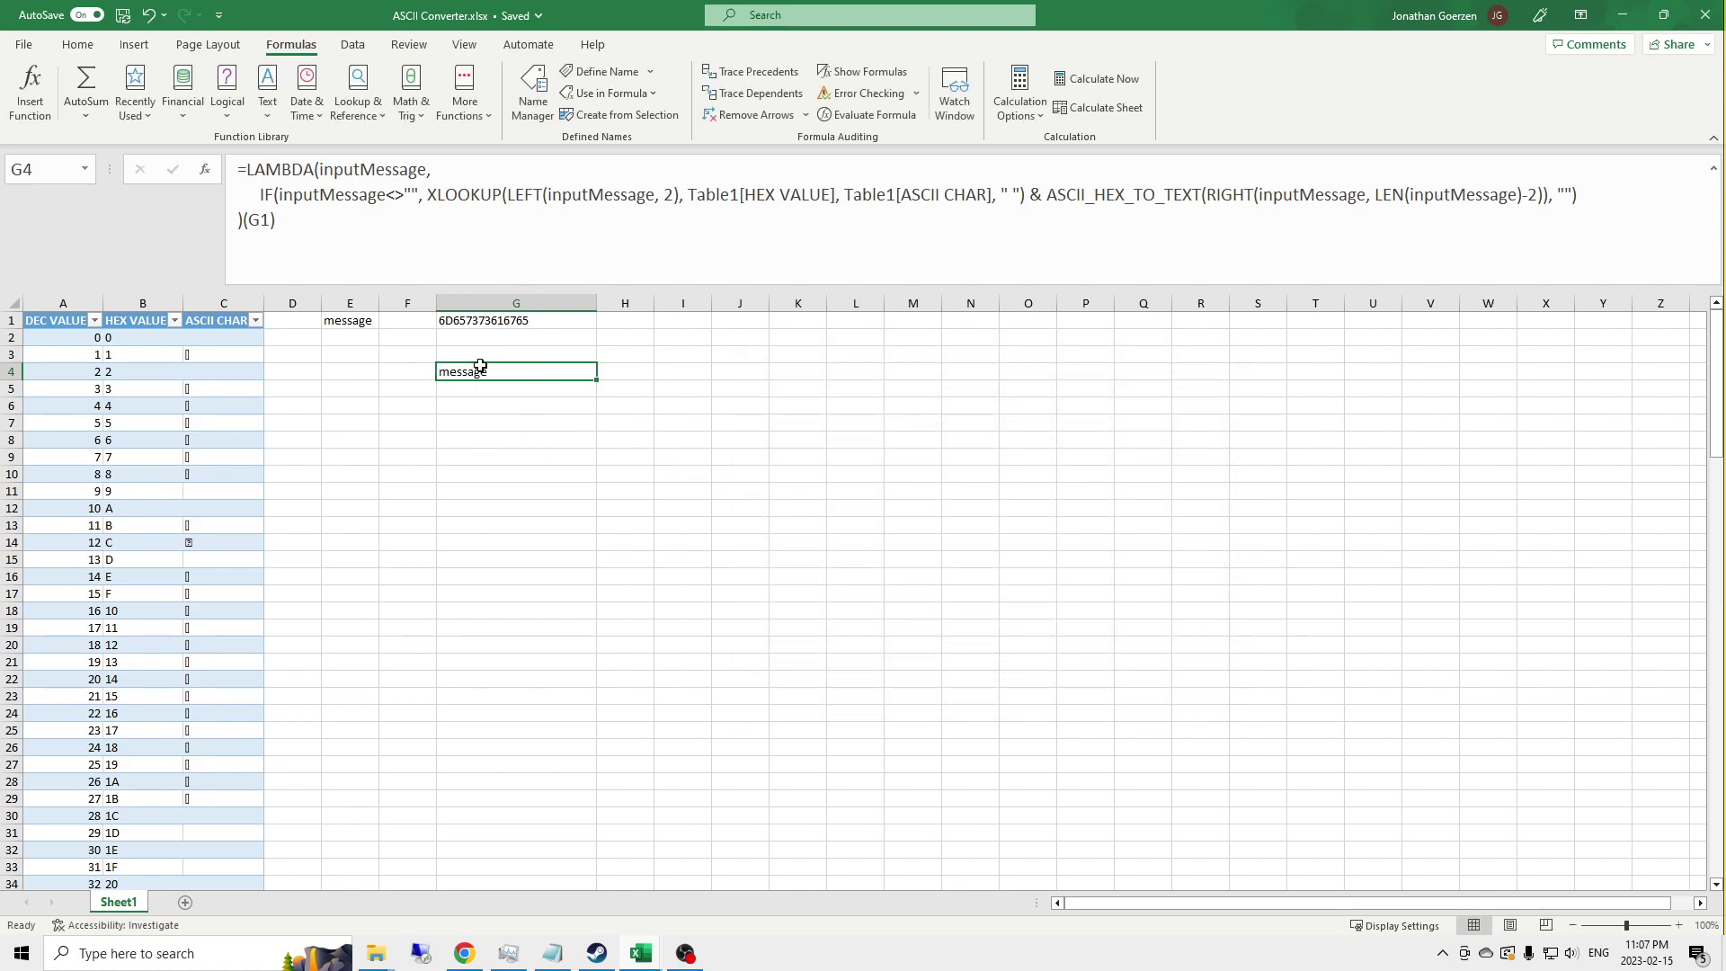
# Step: Trace dependents of E1 and then of G1 to show arrows into G1 and G4
pyautogui.click(342, 320)
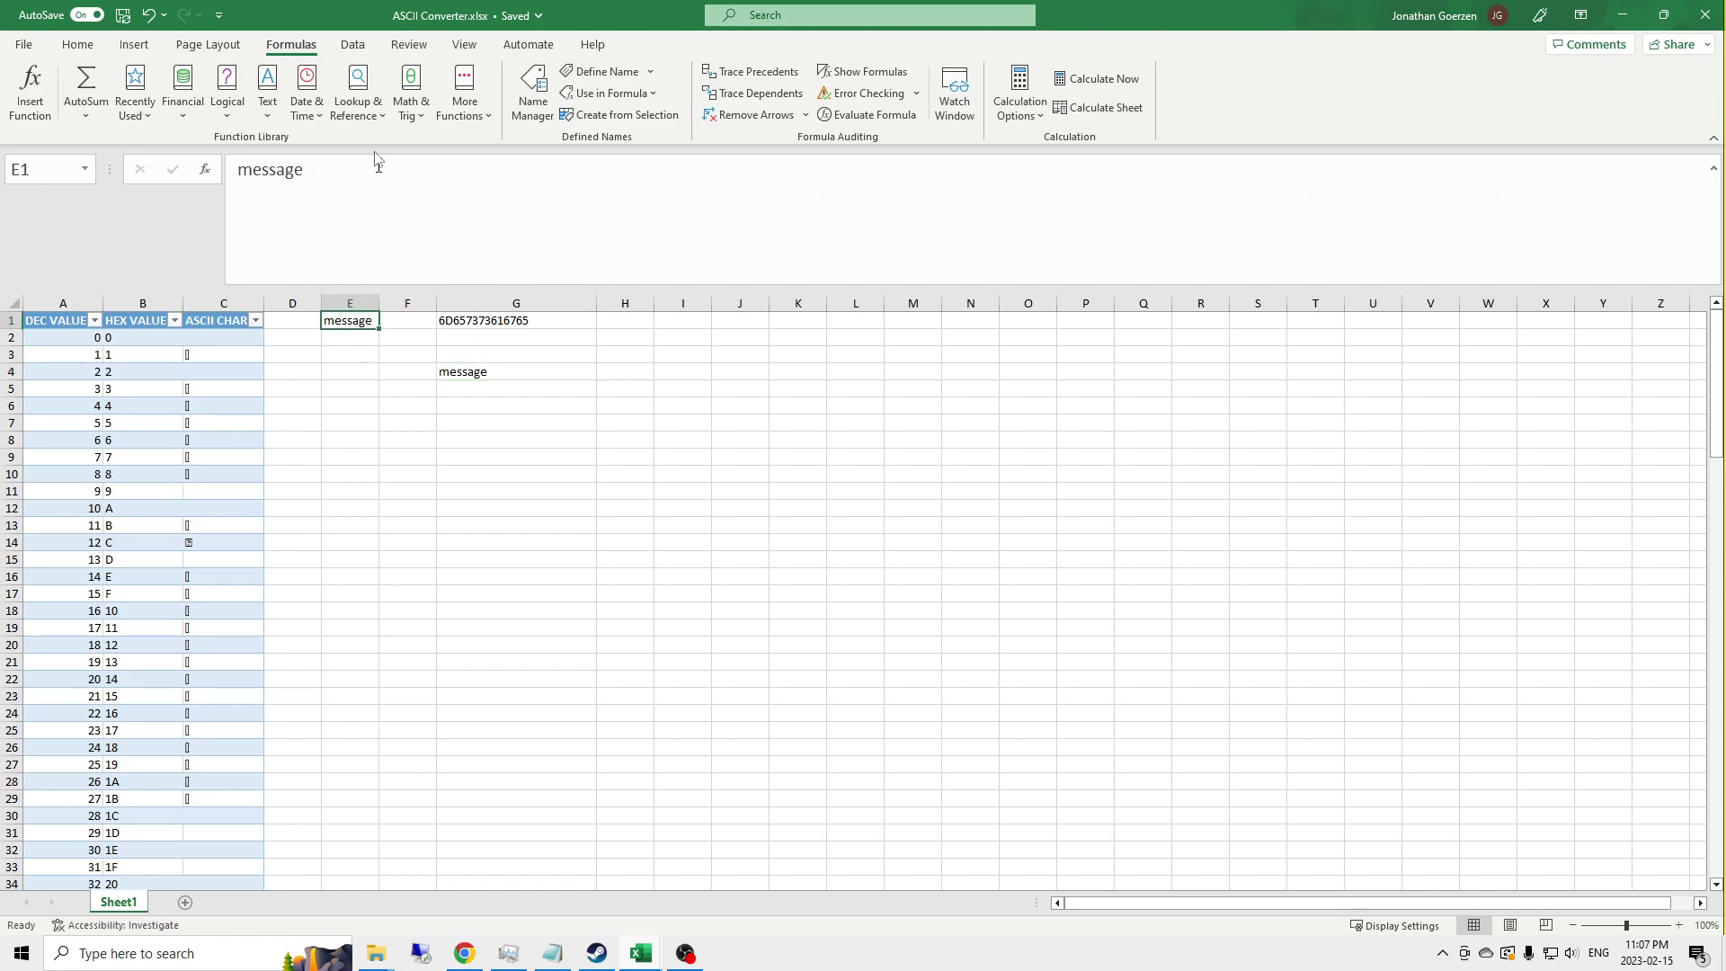
pyautogui.click(751, 94)
pyautogui.click(514, 318)
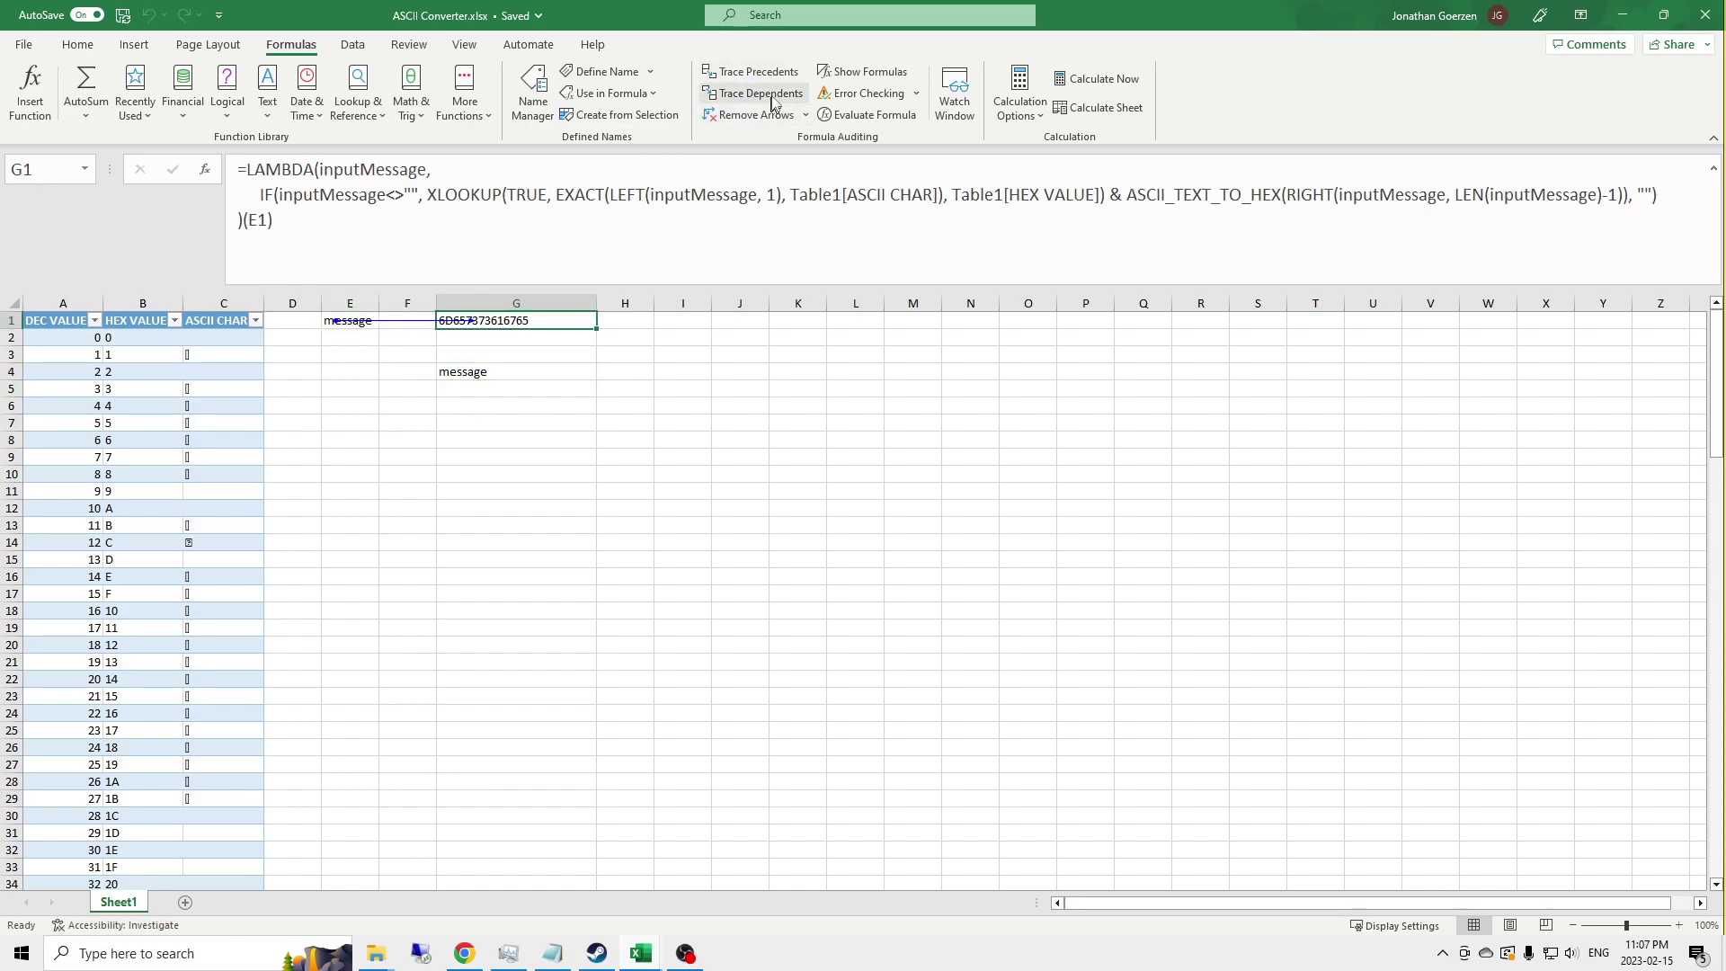
pyautogui.click(771, 99)
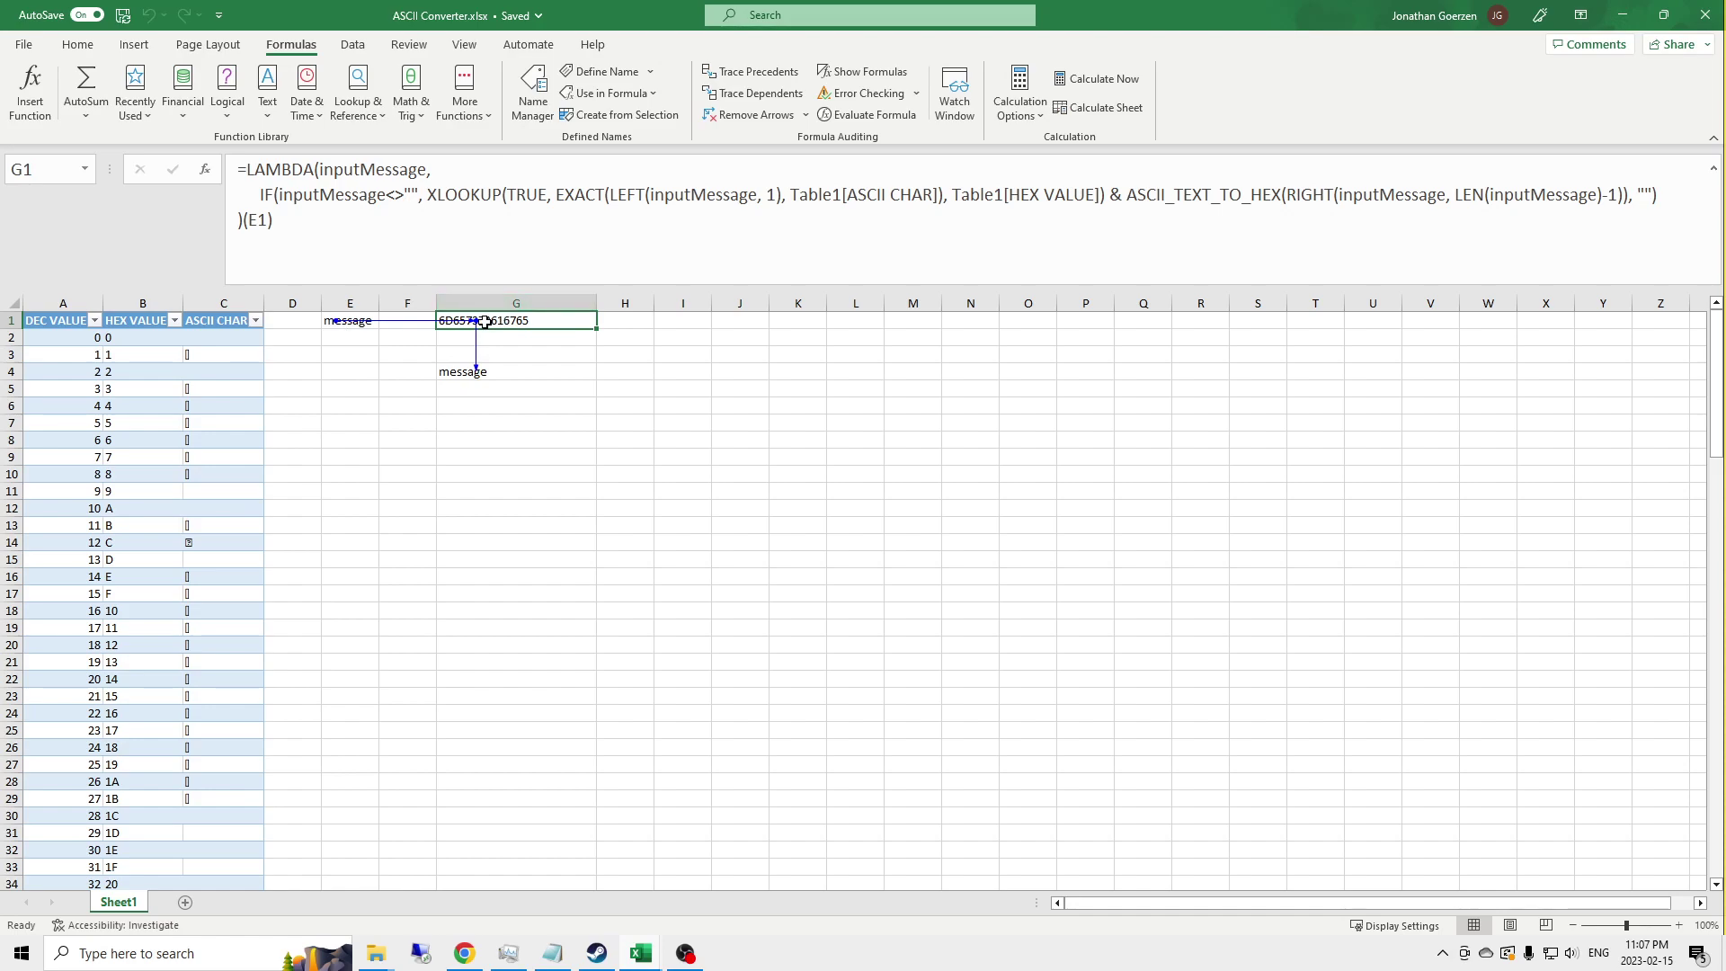
pyautogui.click(367, 337)
# Step: Change the E1 message to 'to another message'
pyautogui.press('Up')
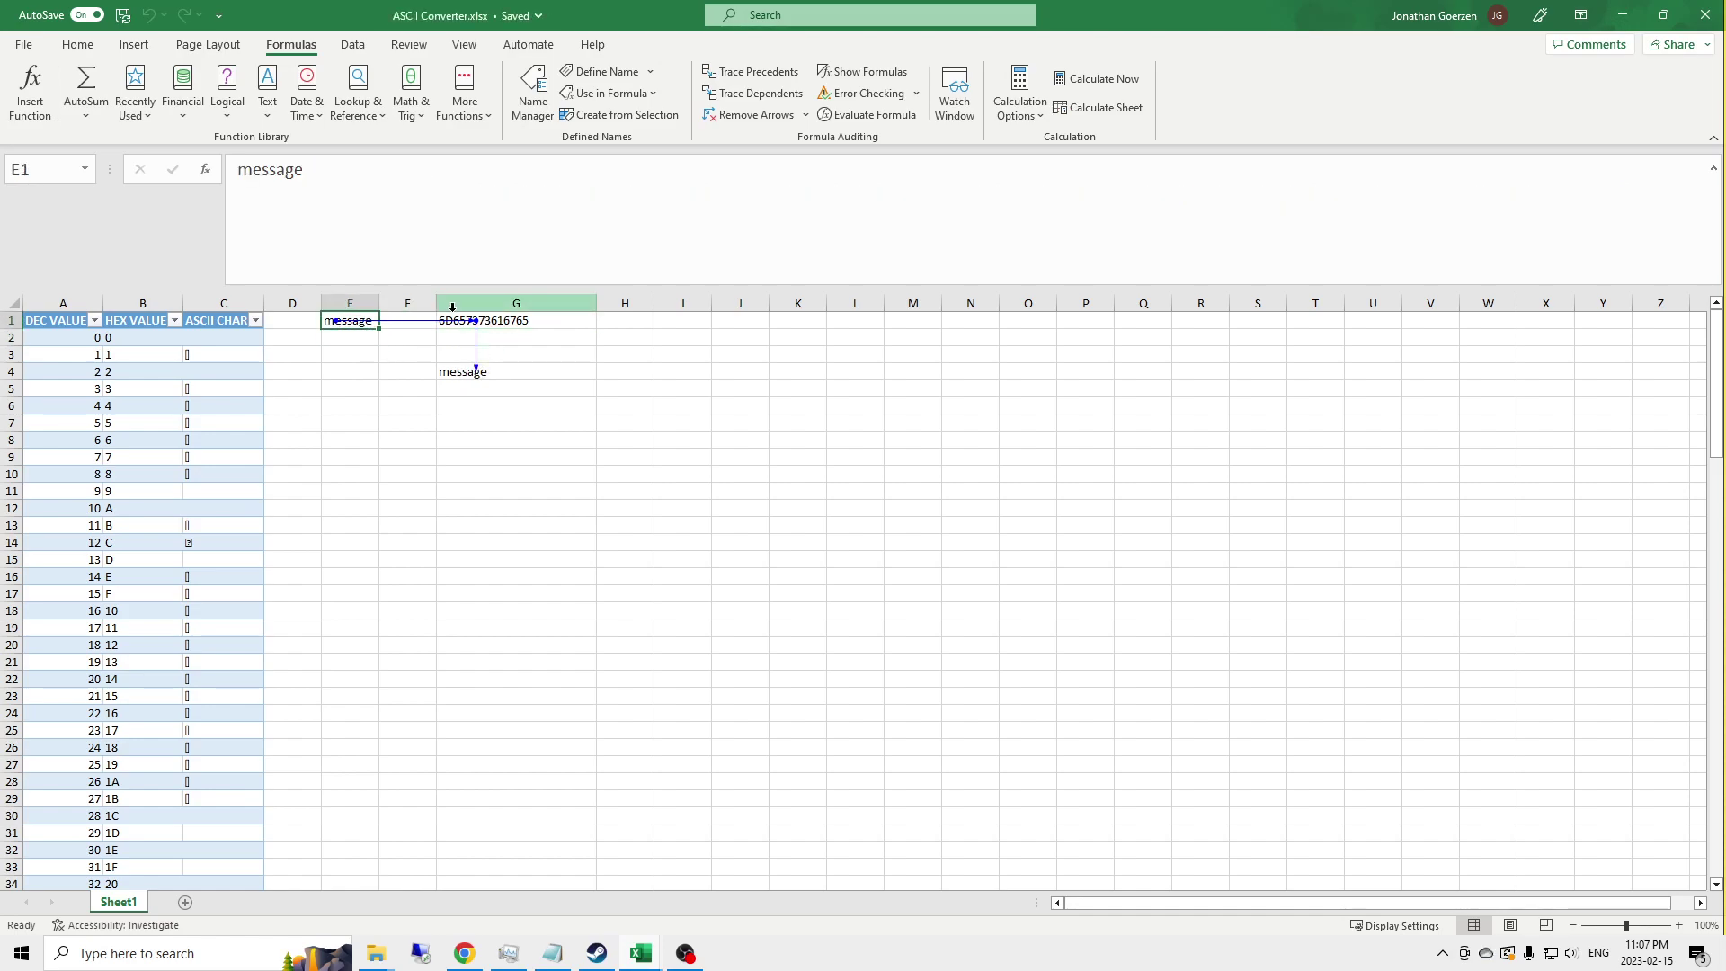
pyautogui.doubleClick(278, 169)
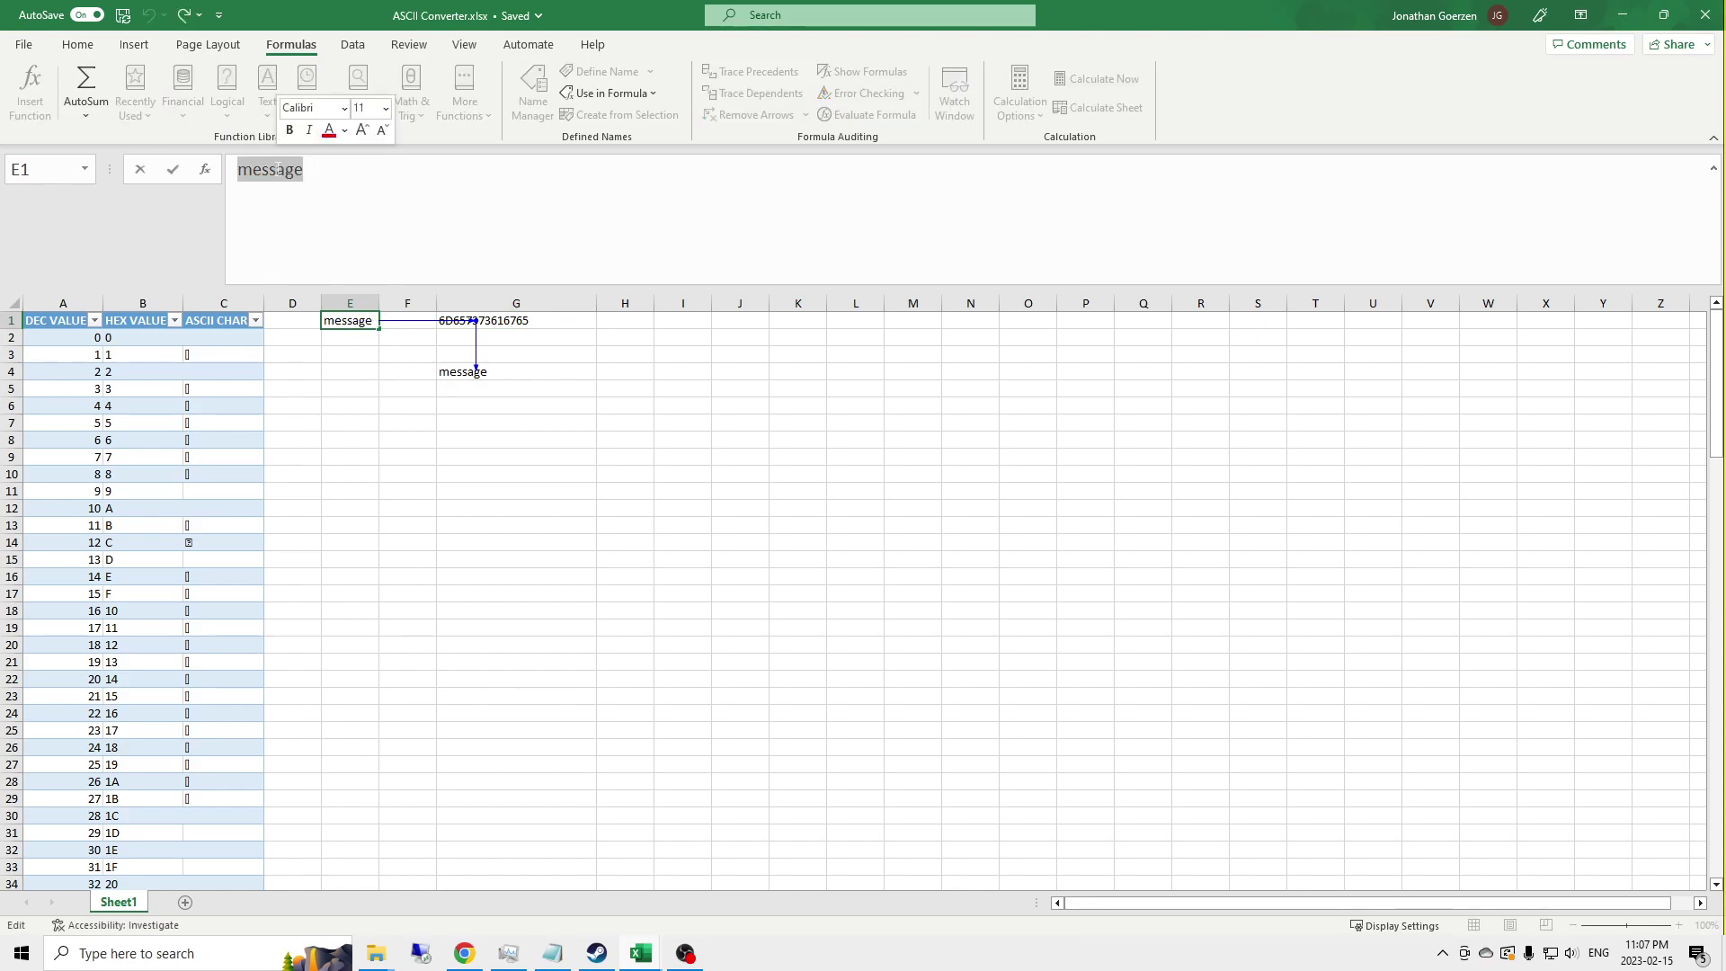
pyautogui.write('to another')
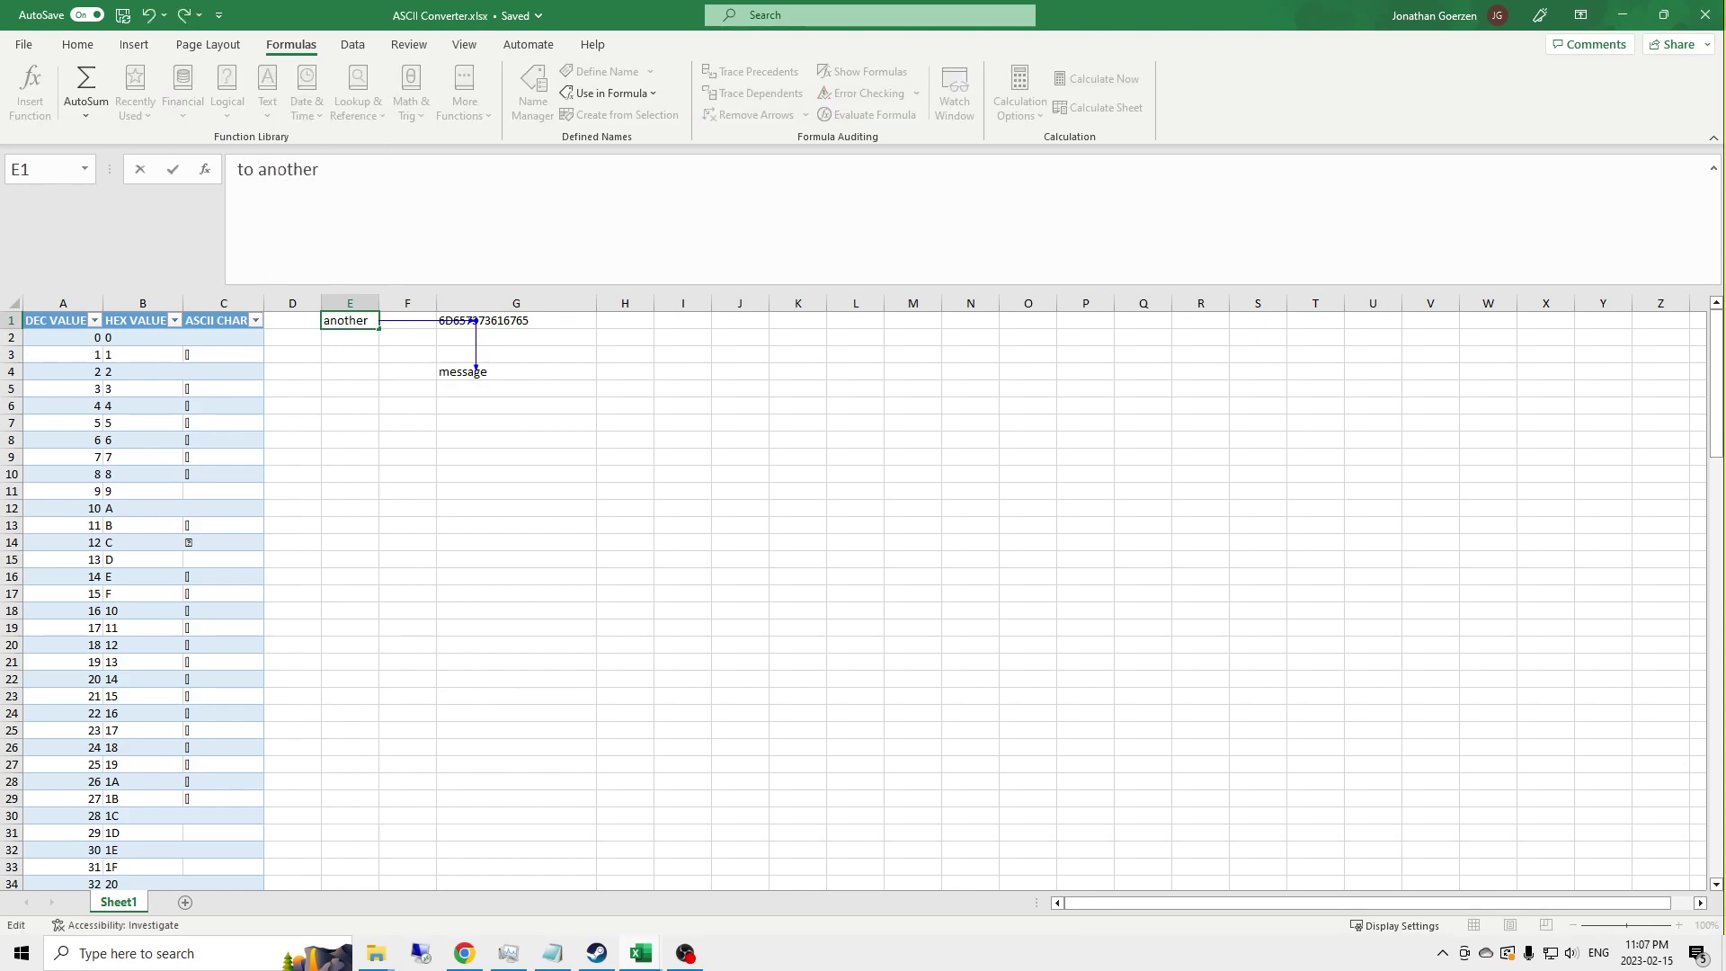
pyautogui.write(' message')
pyautogui.press('Return')
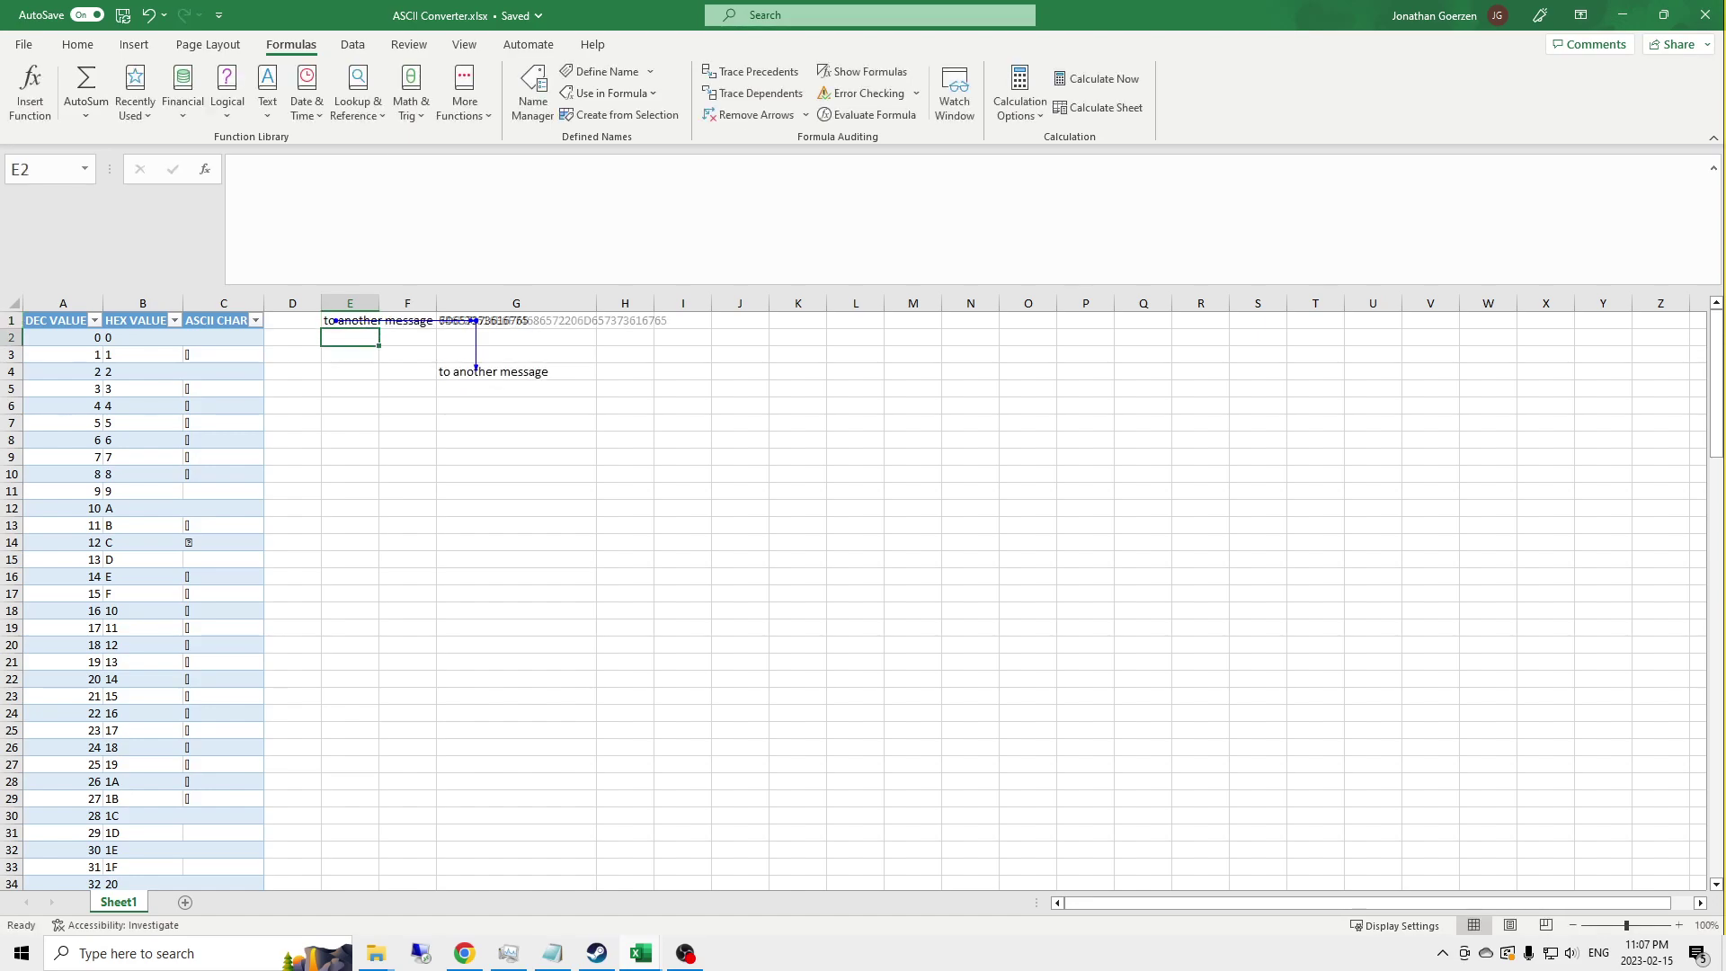
# Step: Inspect the updated hex formula in G1 and the decoding formula in G4
pyautogui.click(350, 320)
pyautogui.click(516, 320)
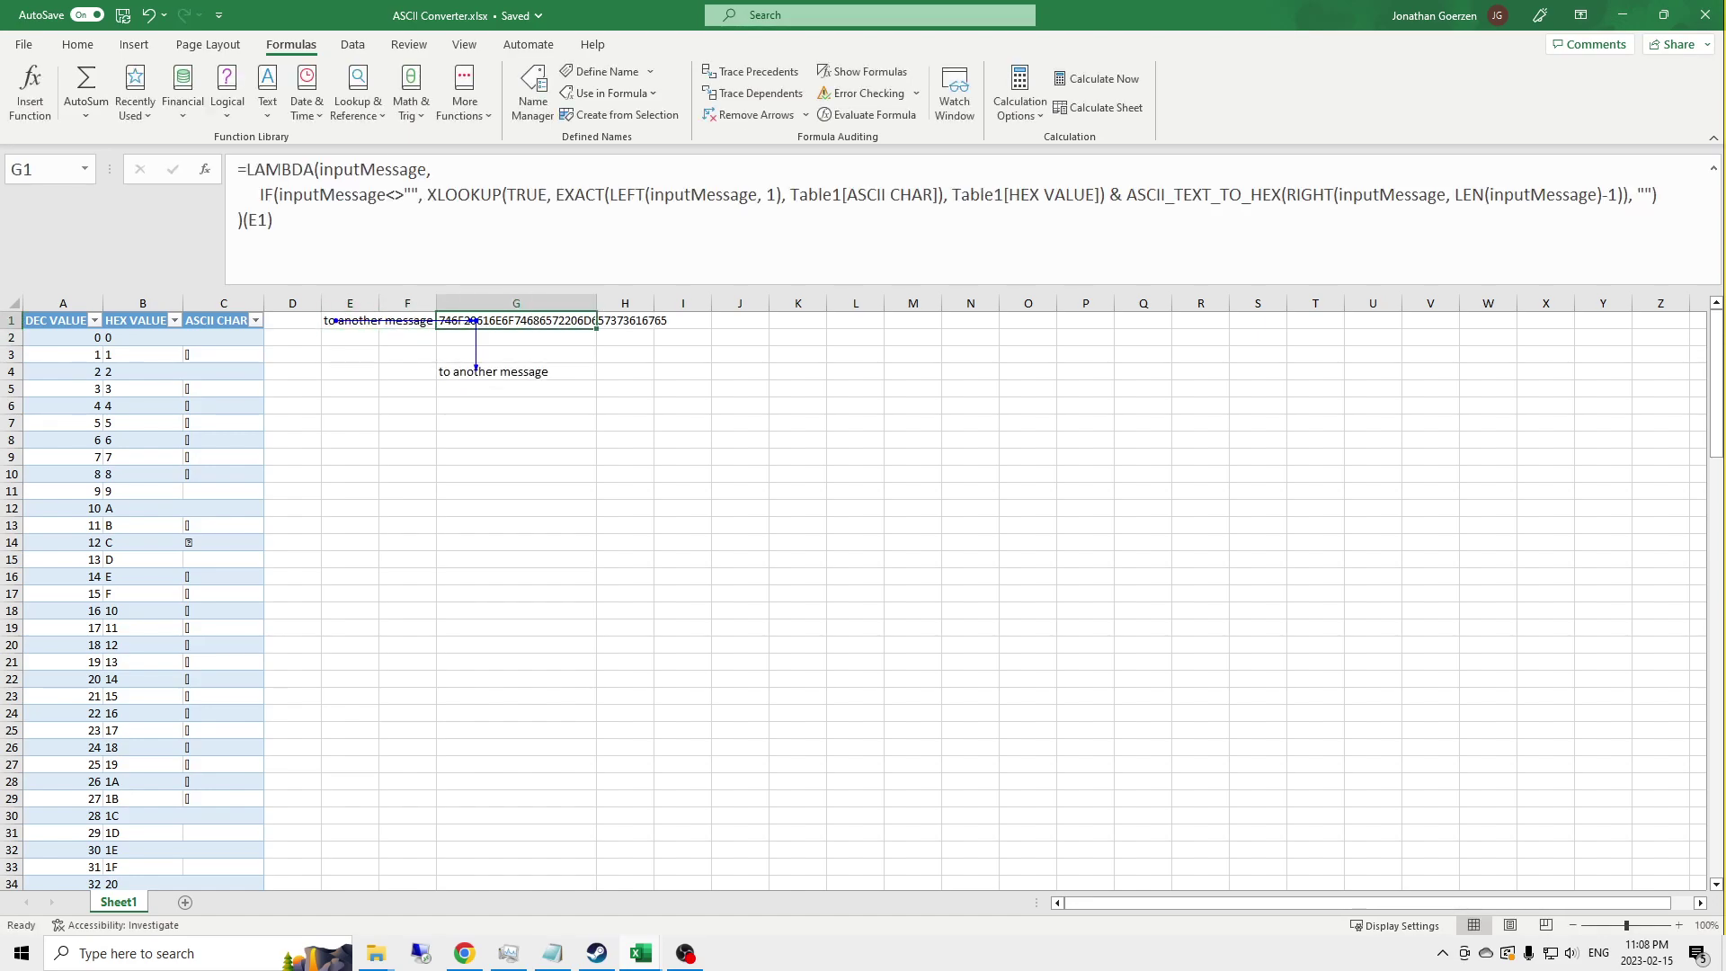
pyautogui.click(516, 372)
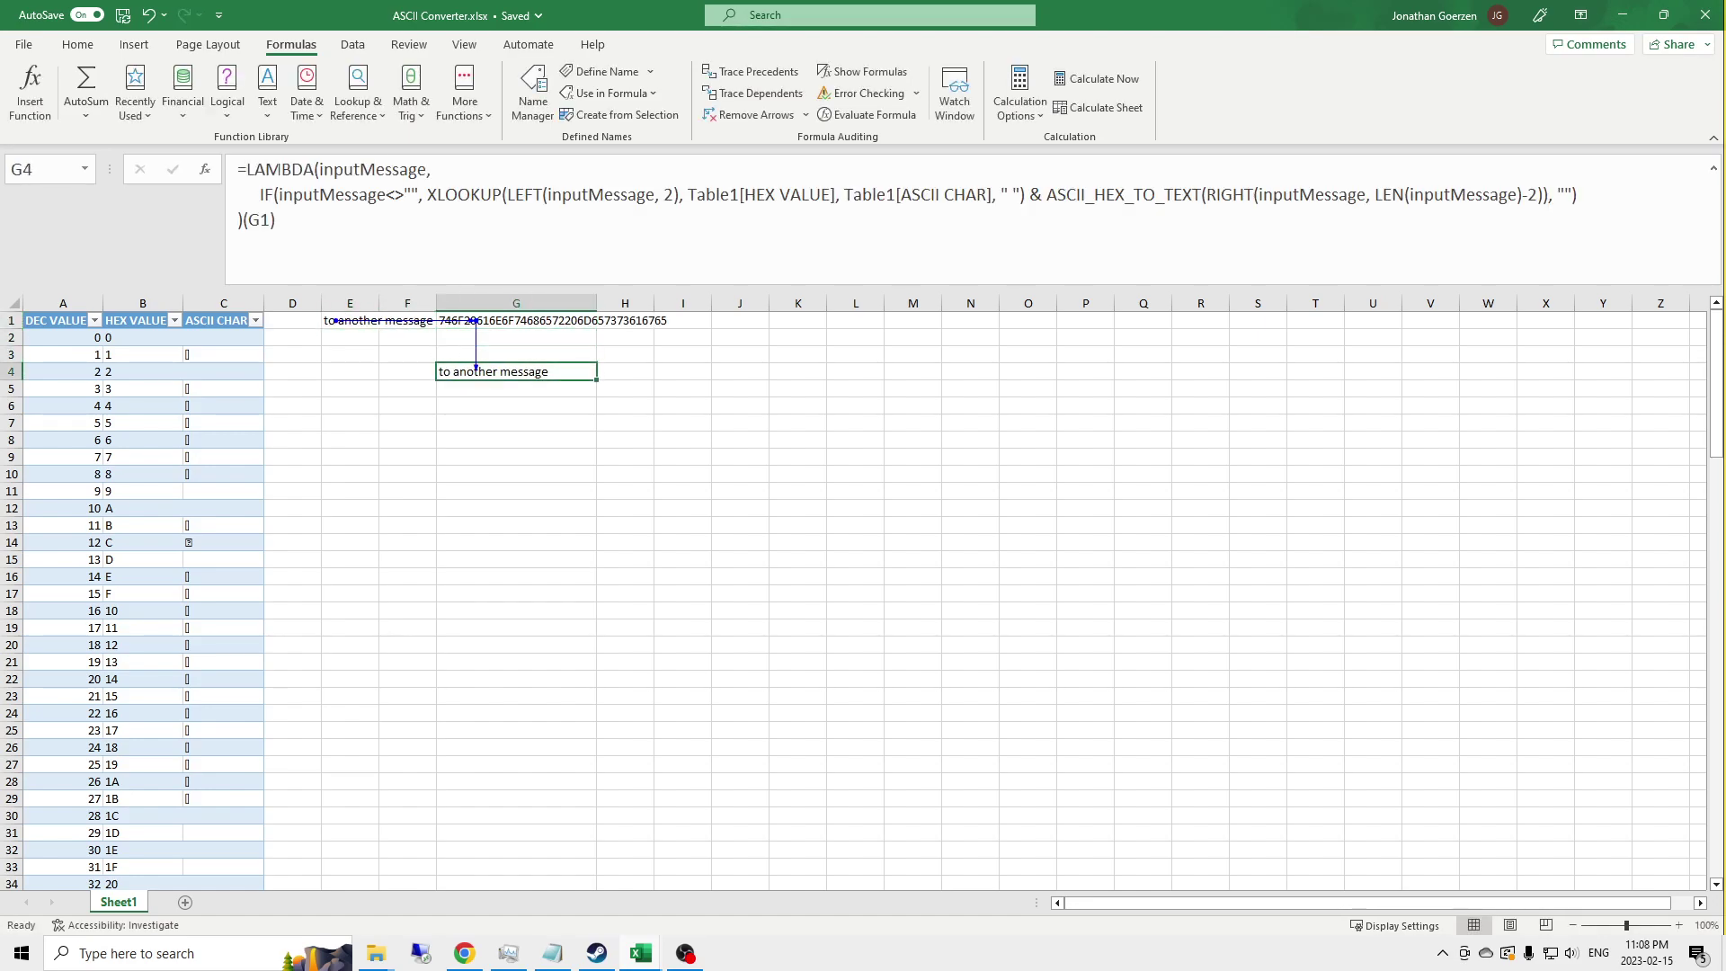
pyautogui.click(391, 340)
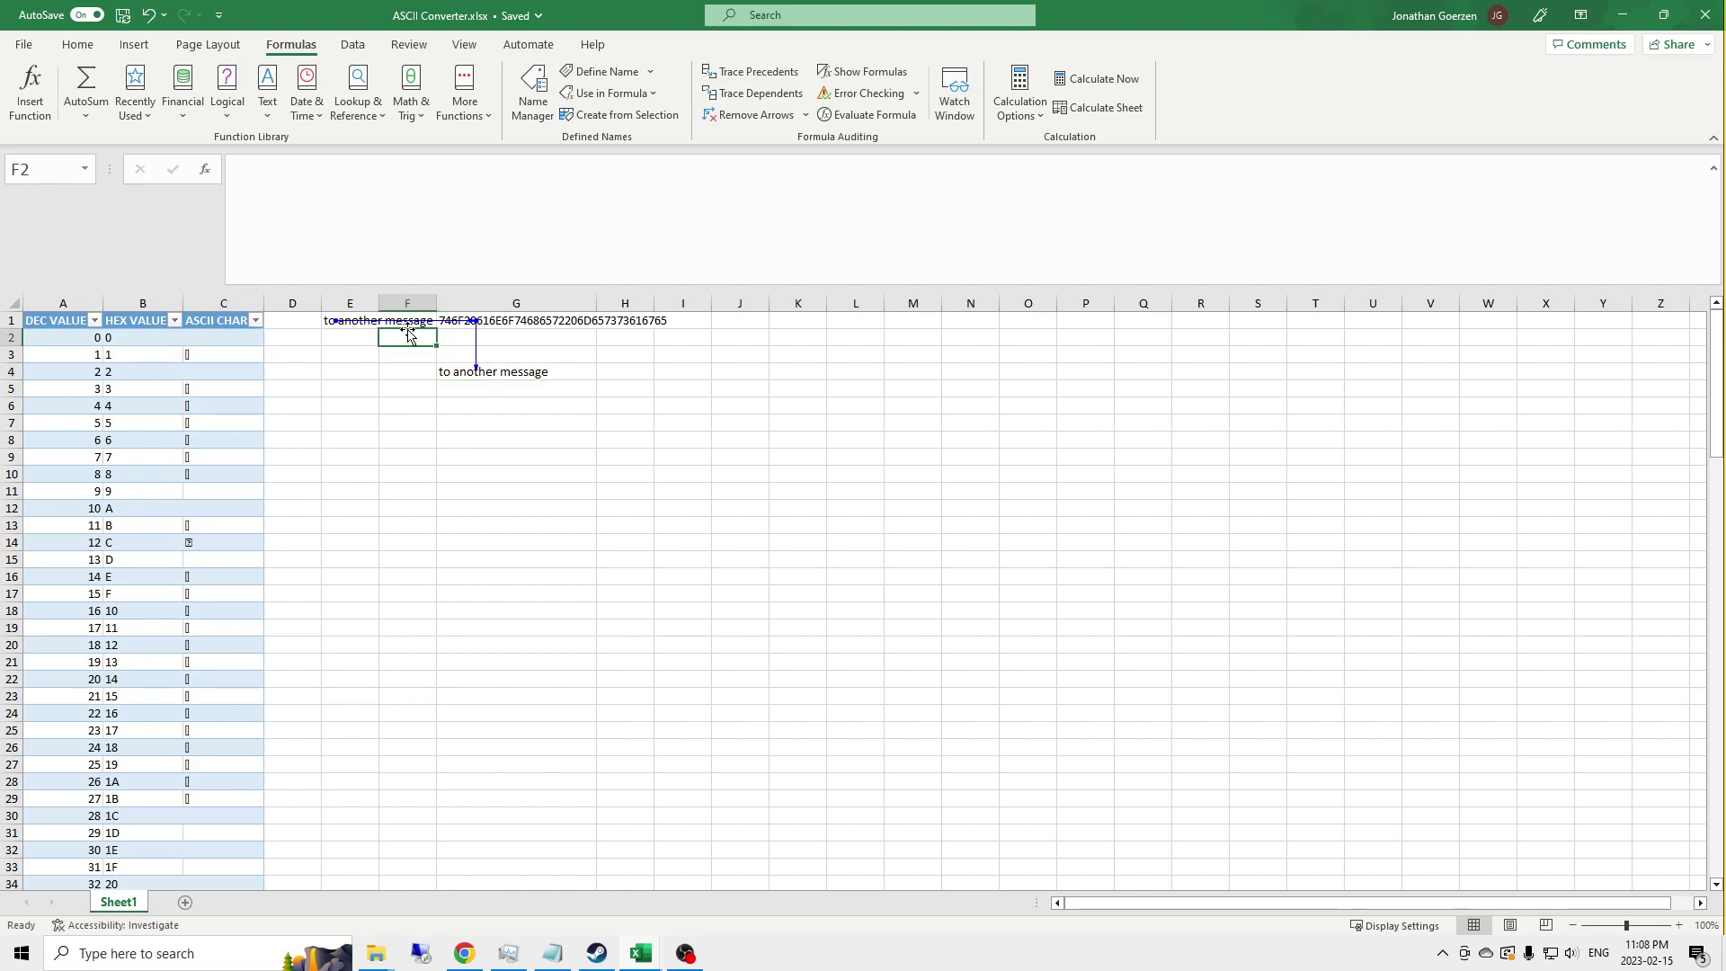
pyautogui.press('Left')
pyautogui.press('Up')
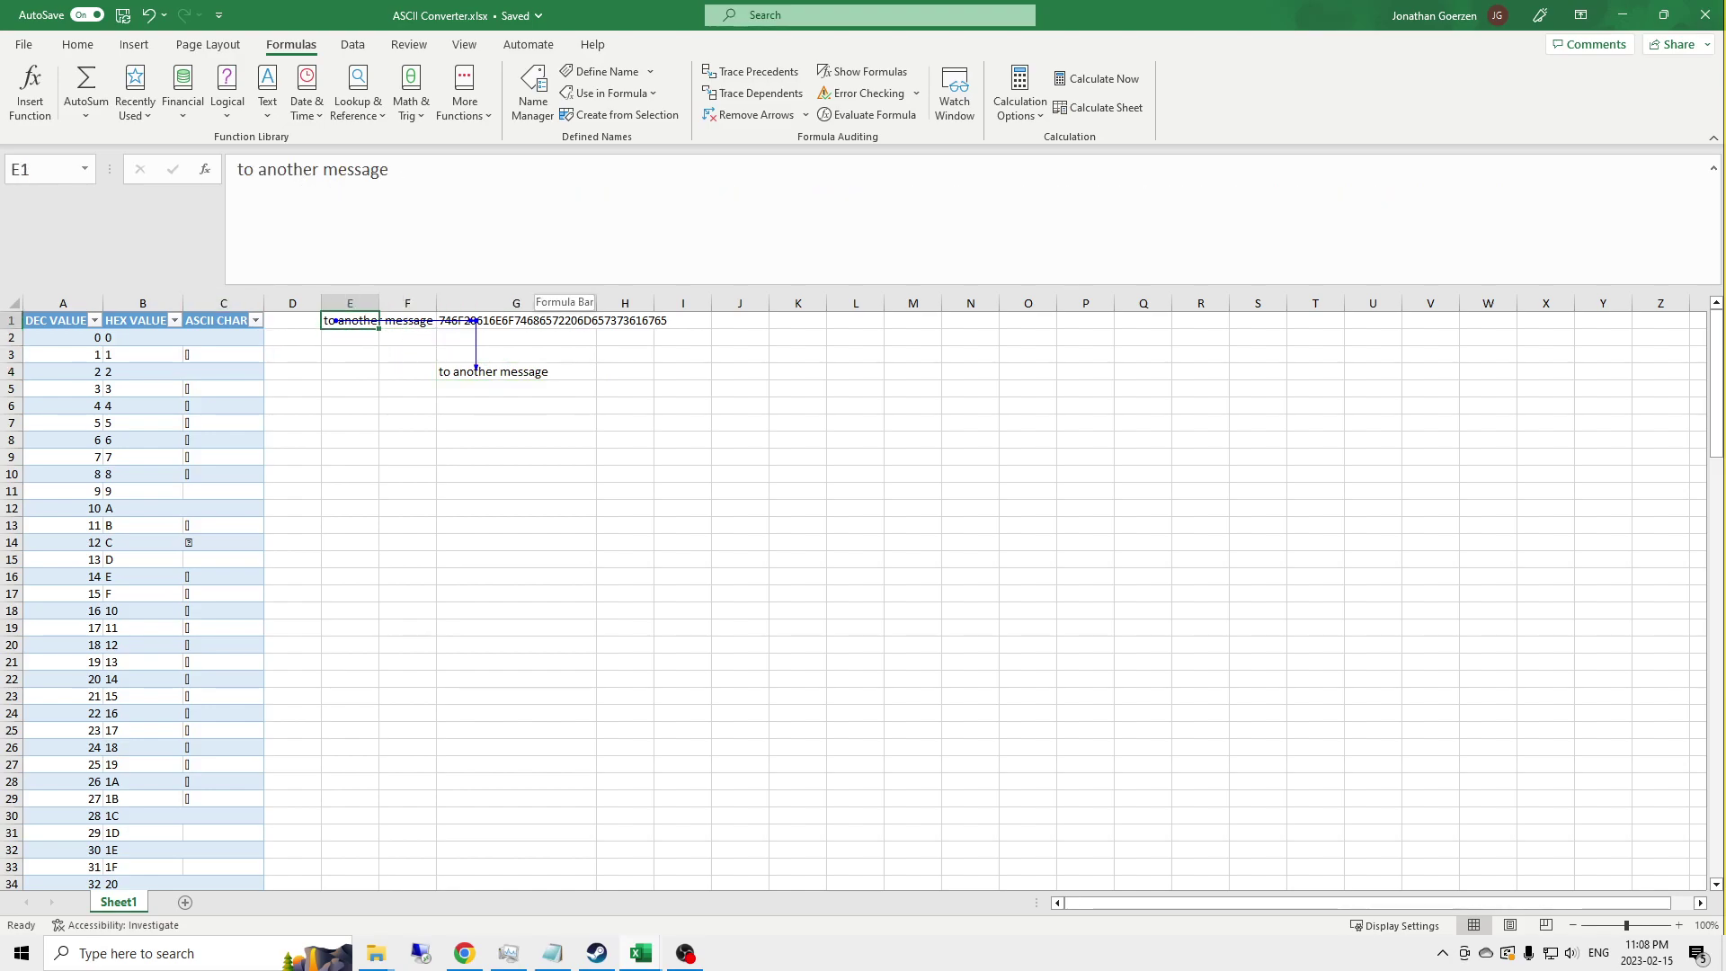
# Step: Capitalize the E1 message to 'To Another Message' and remove the trace arrows
pyautogui.click(254, 169)
pyautogui.press('BackSpace')
pyautogui.press('BackSpace')
pyautogui.write('To')
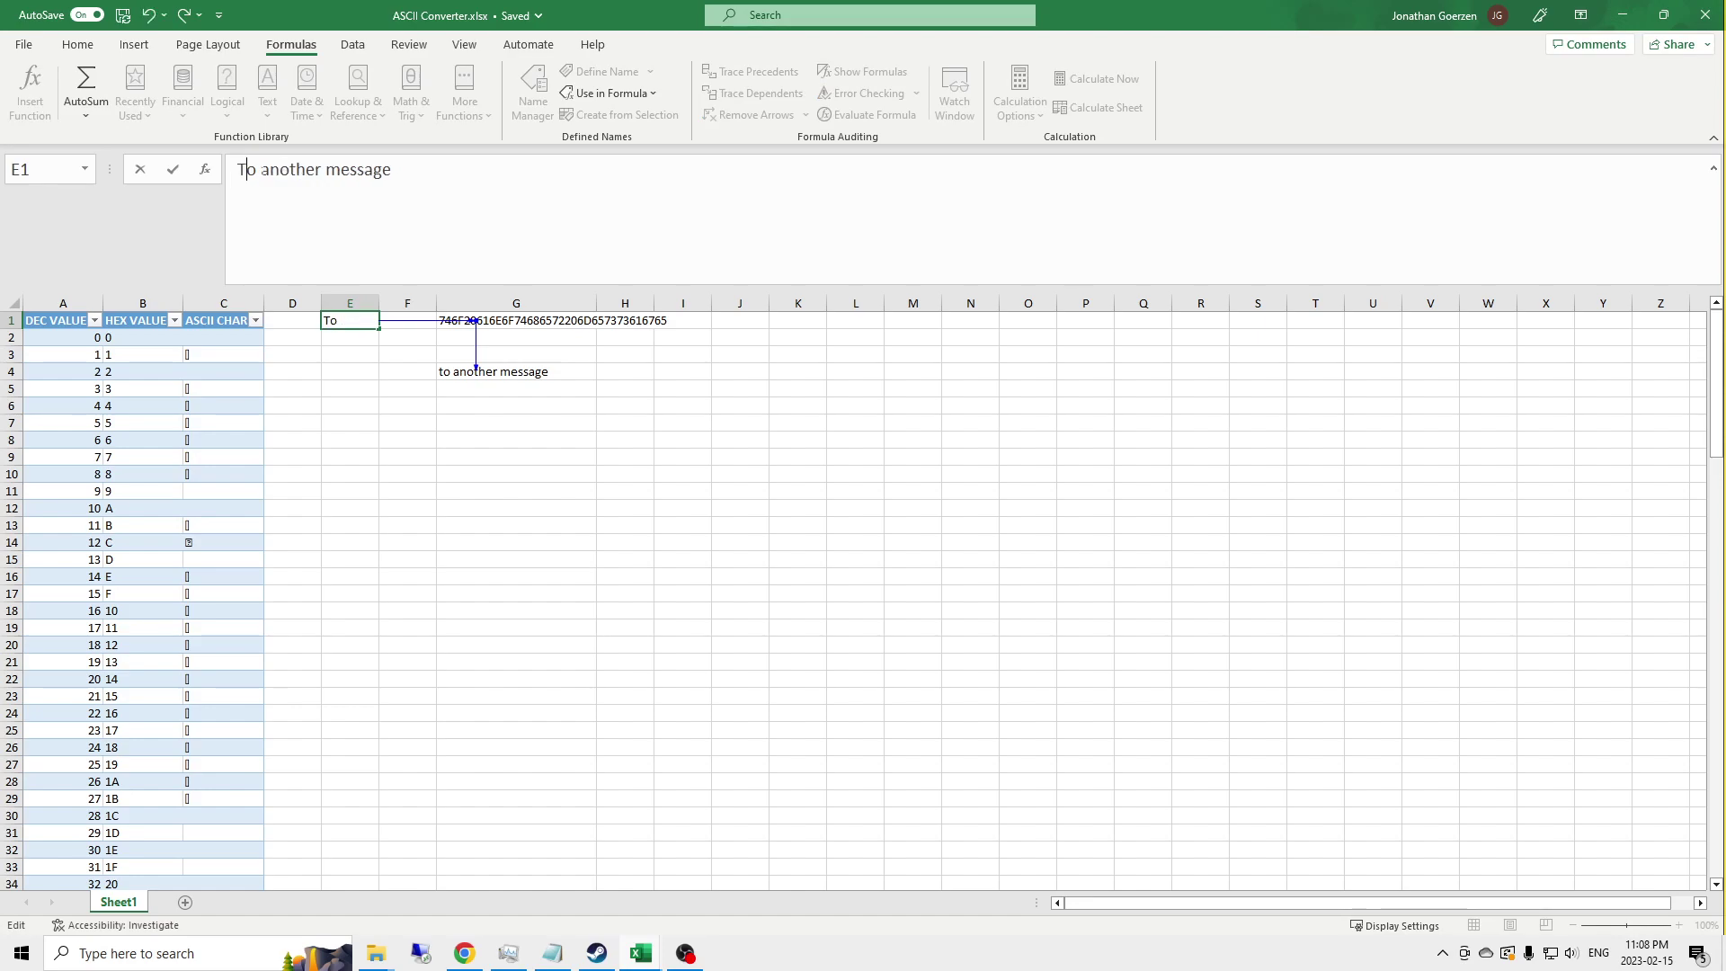
pyautogui.press('Right')
pyautogui.press('Delete')
pyautogui.write('A')
pyautogui.click(341, 169)
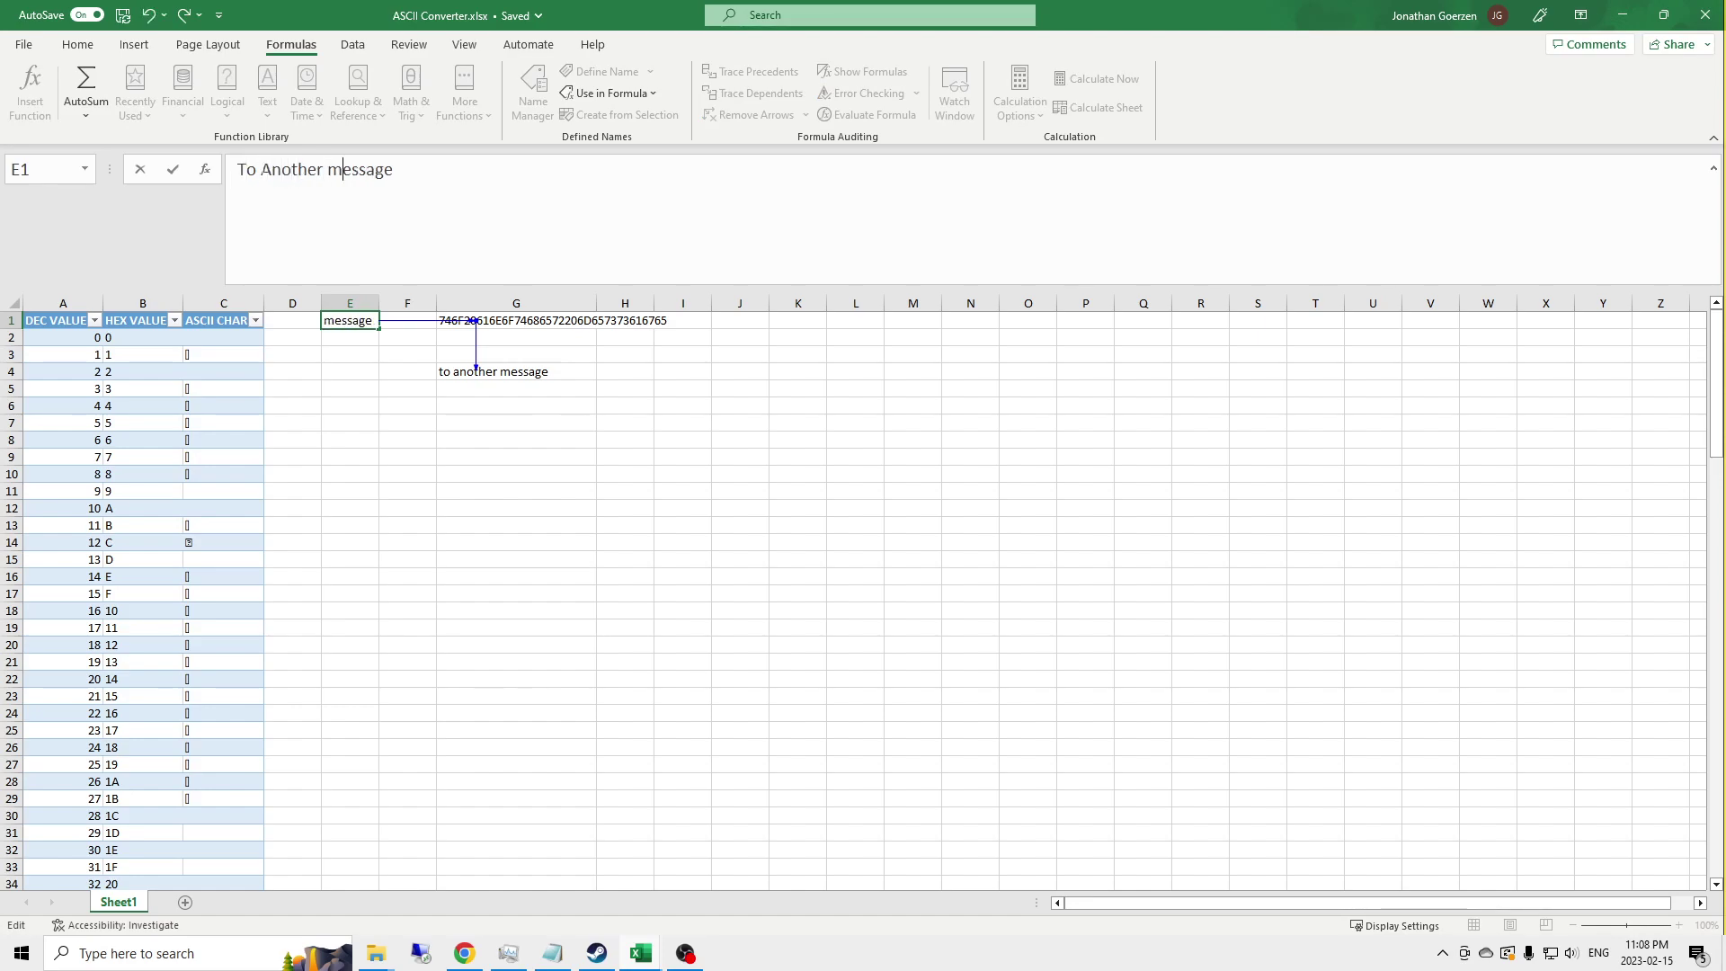
pyautogui.press('BackSpace')
pyautogui.write('M')
pyautogui.press('Return')
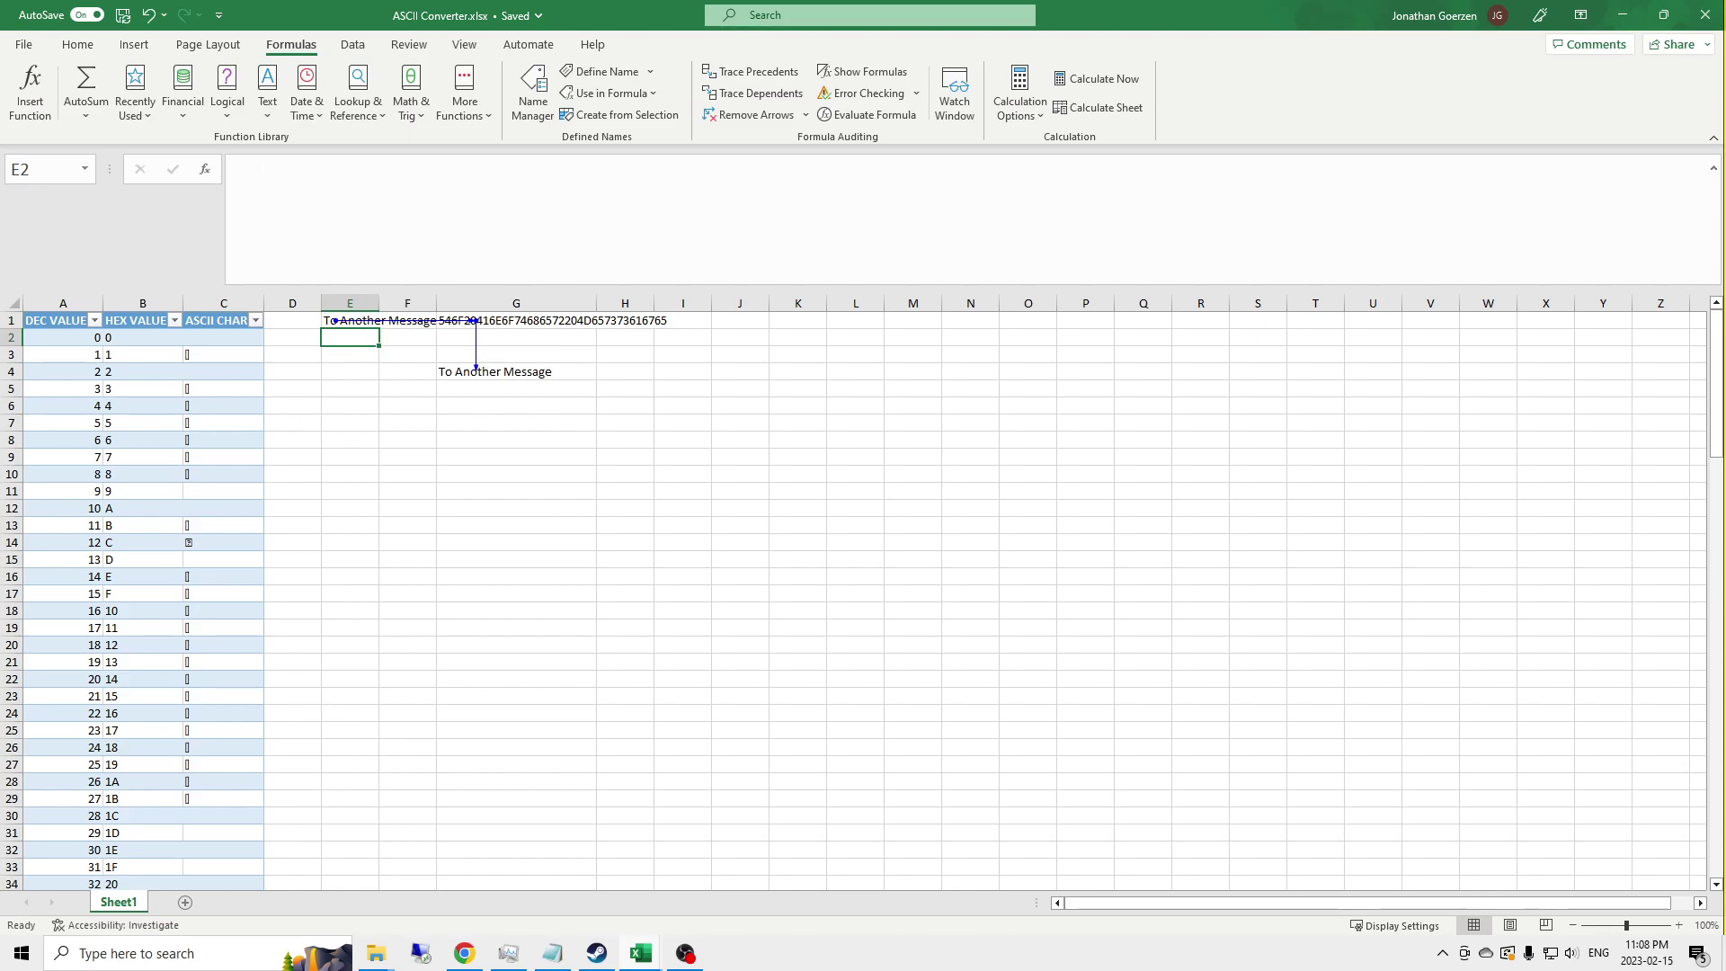
pyautogui.click(749, 115)
pyautogui.click(487, 381)
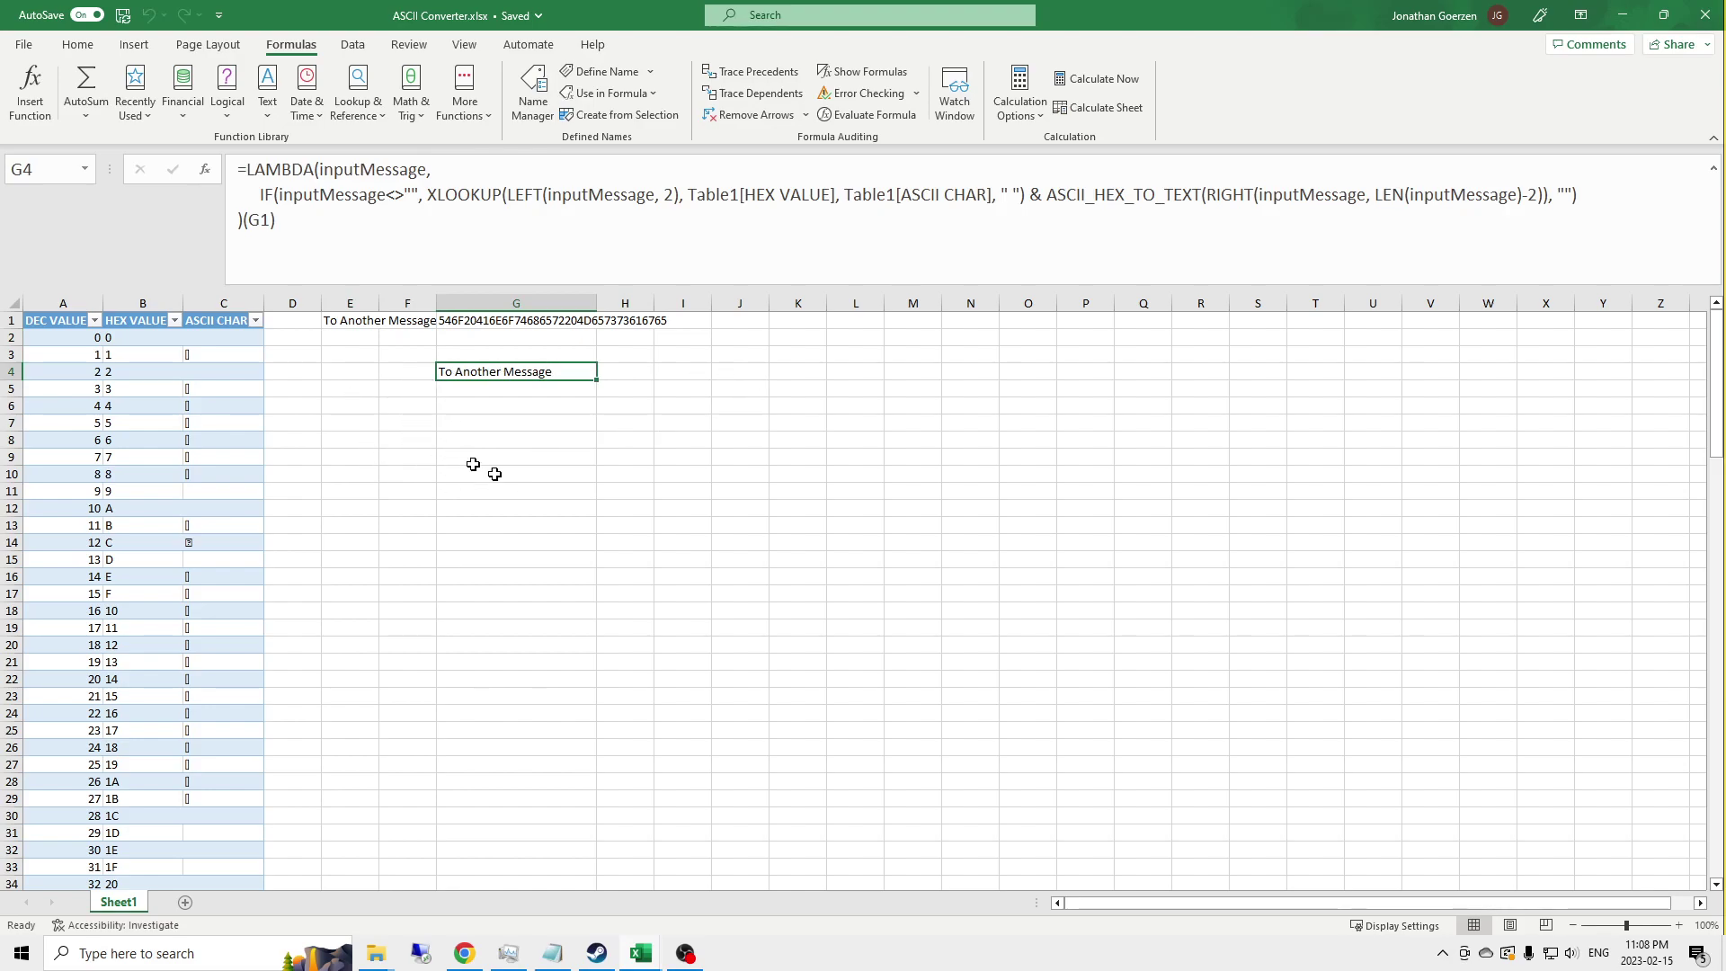
# Step: Enter =ASCII_TEXT_TO_HEX(E1) in cell G7
pyautogui.click(481, 419)
pyautogui.write('=')
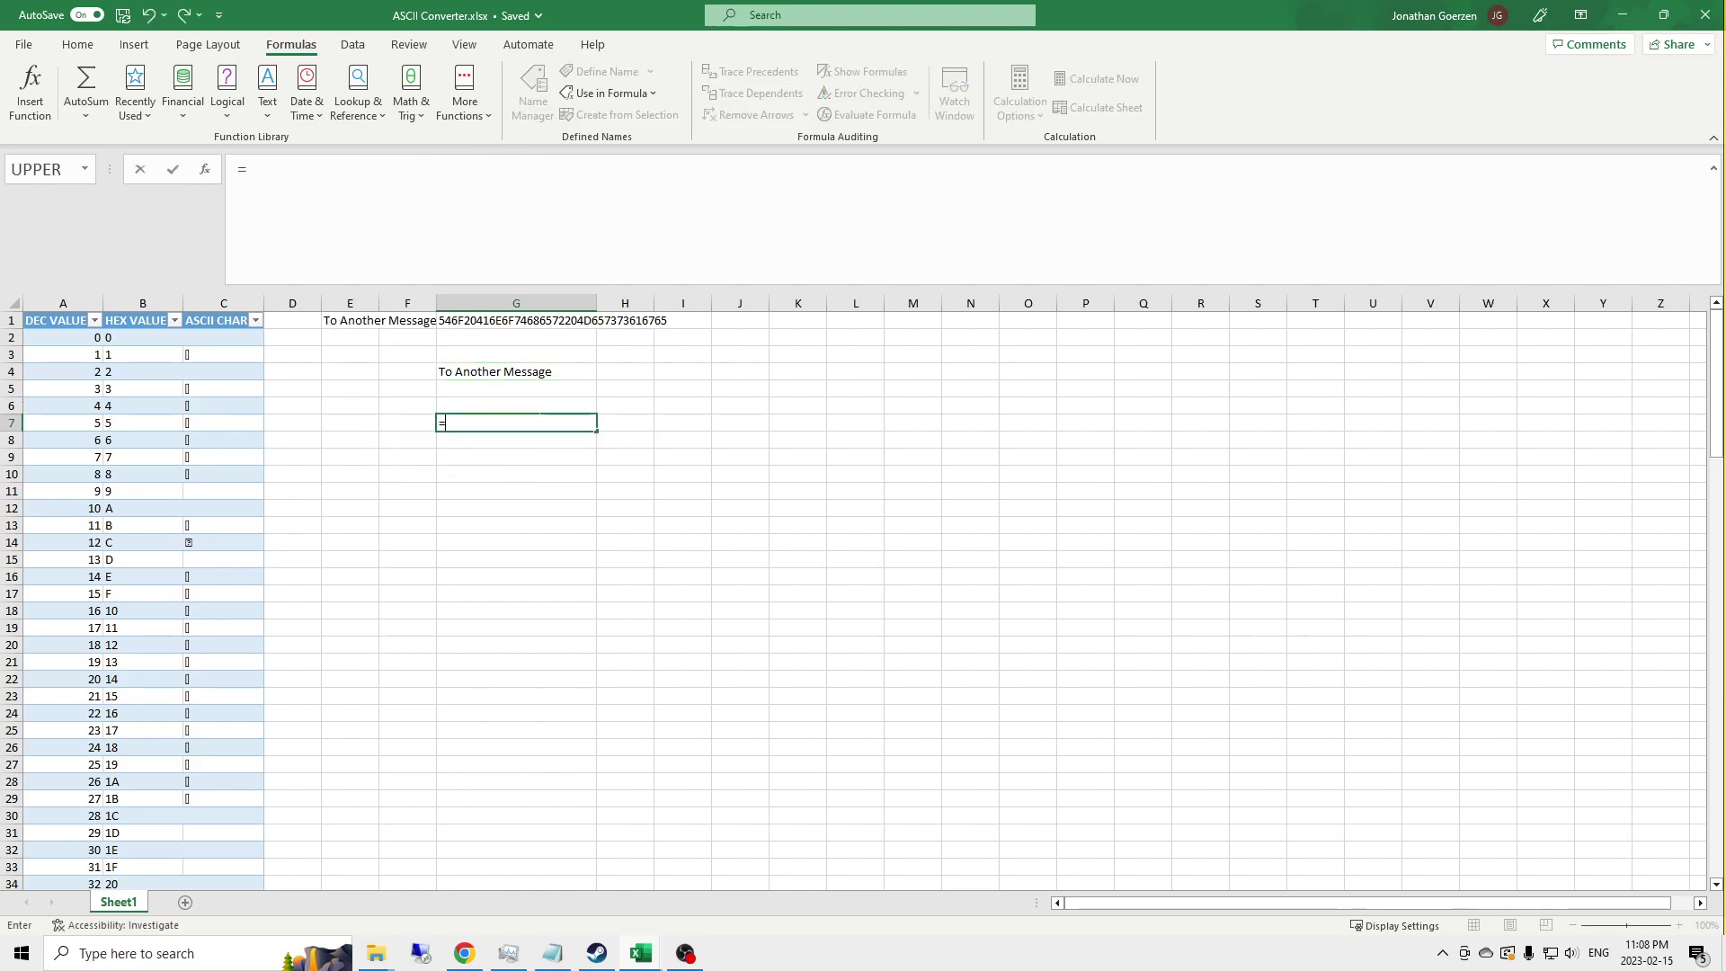
pyautogui.write('TEX')
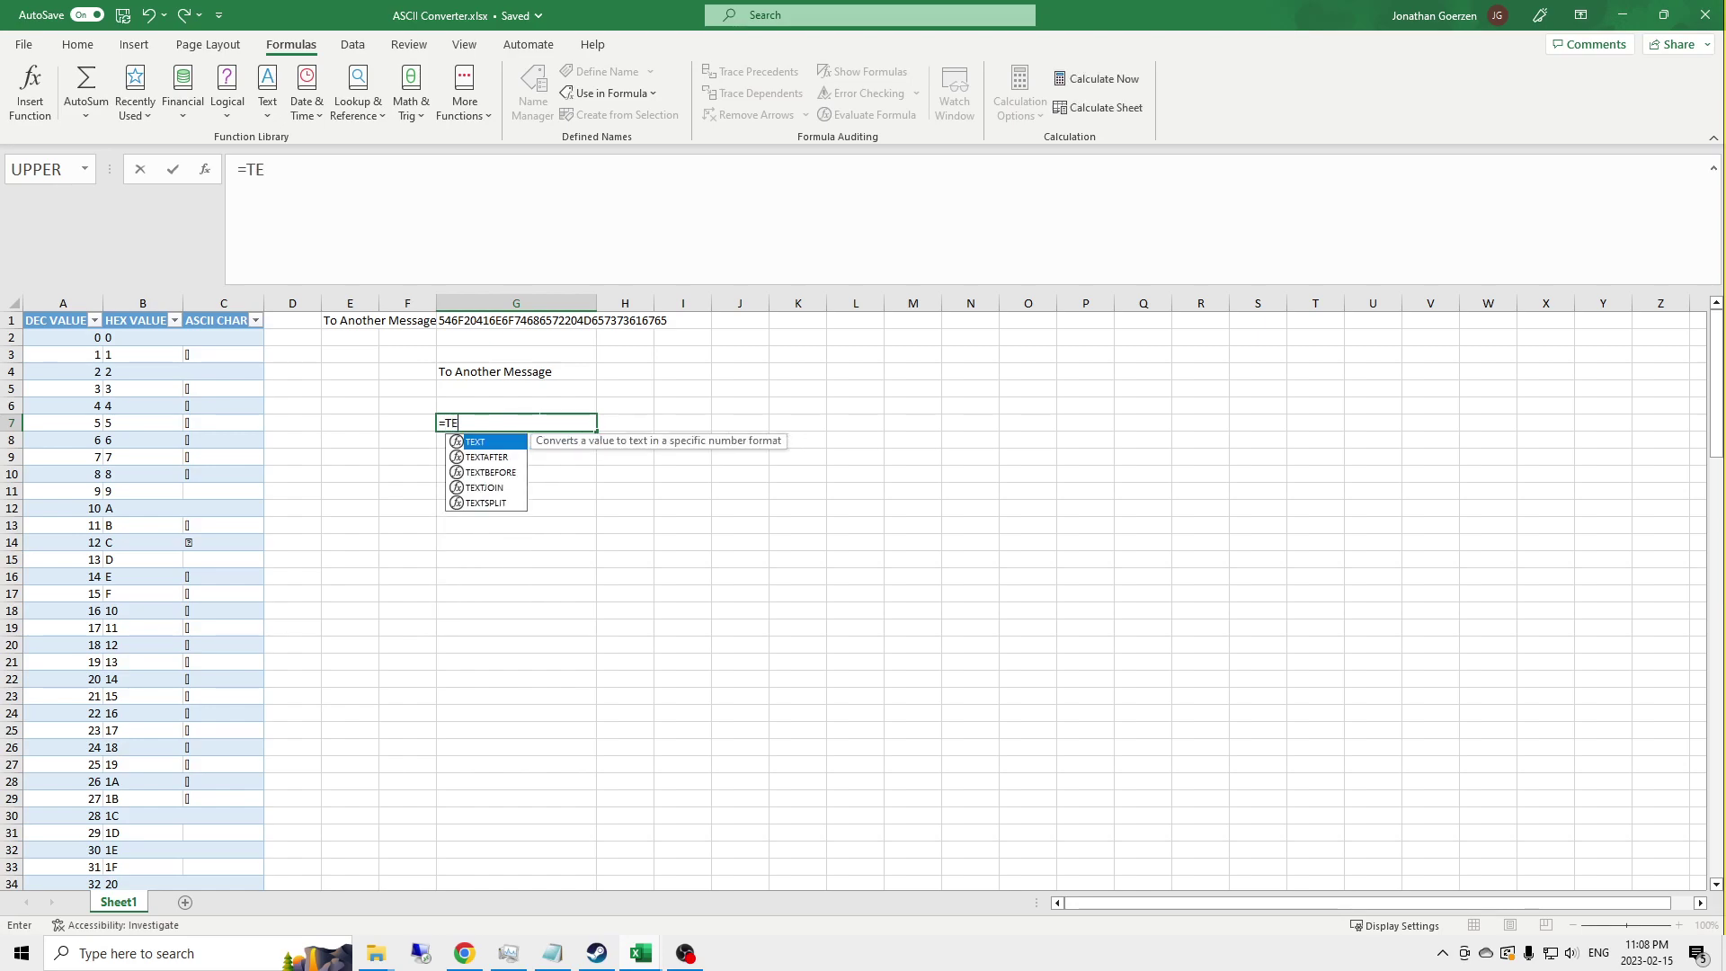
pyautogui.press('Down')
pyautogui.press('Down')
pyautogui.press('Down')
pyautogui.press('Down')
pyautogui.press('Down')
pyautogui.press('Down')
pyautogui.press('Down')
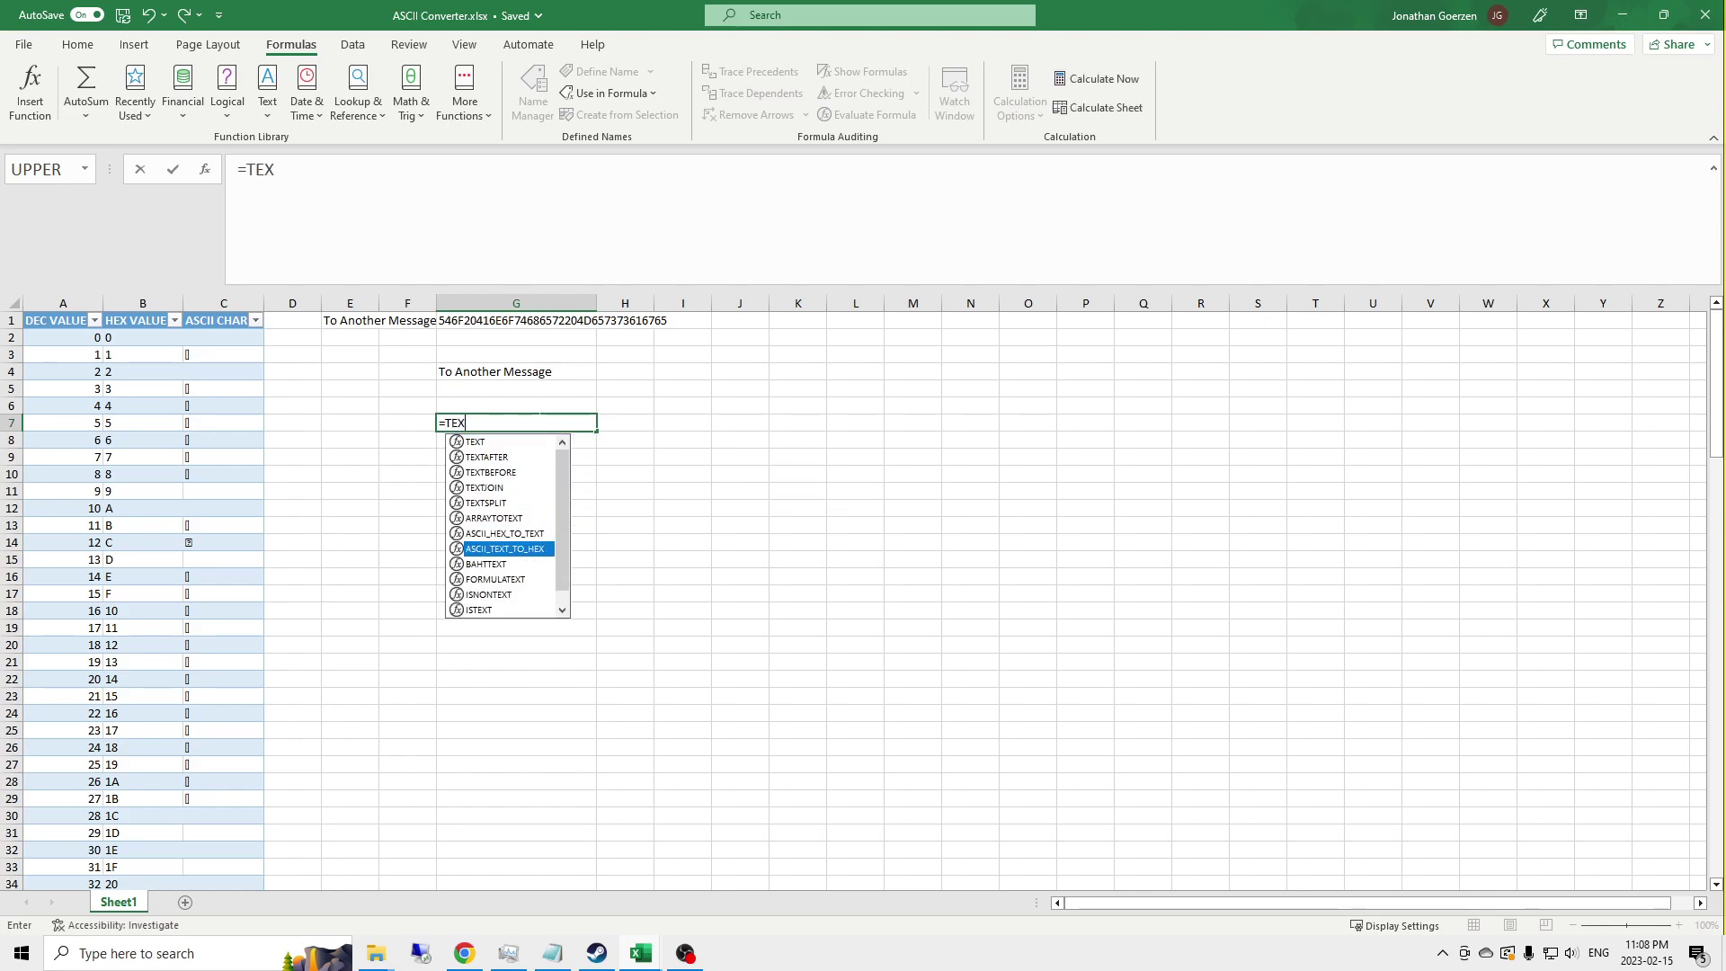
pyautogui.press('Tab')
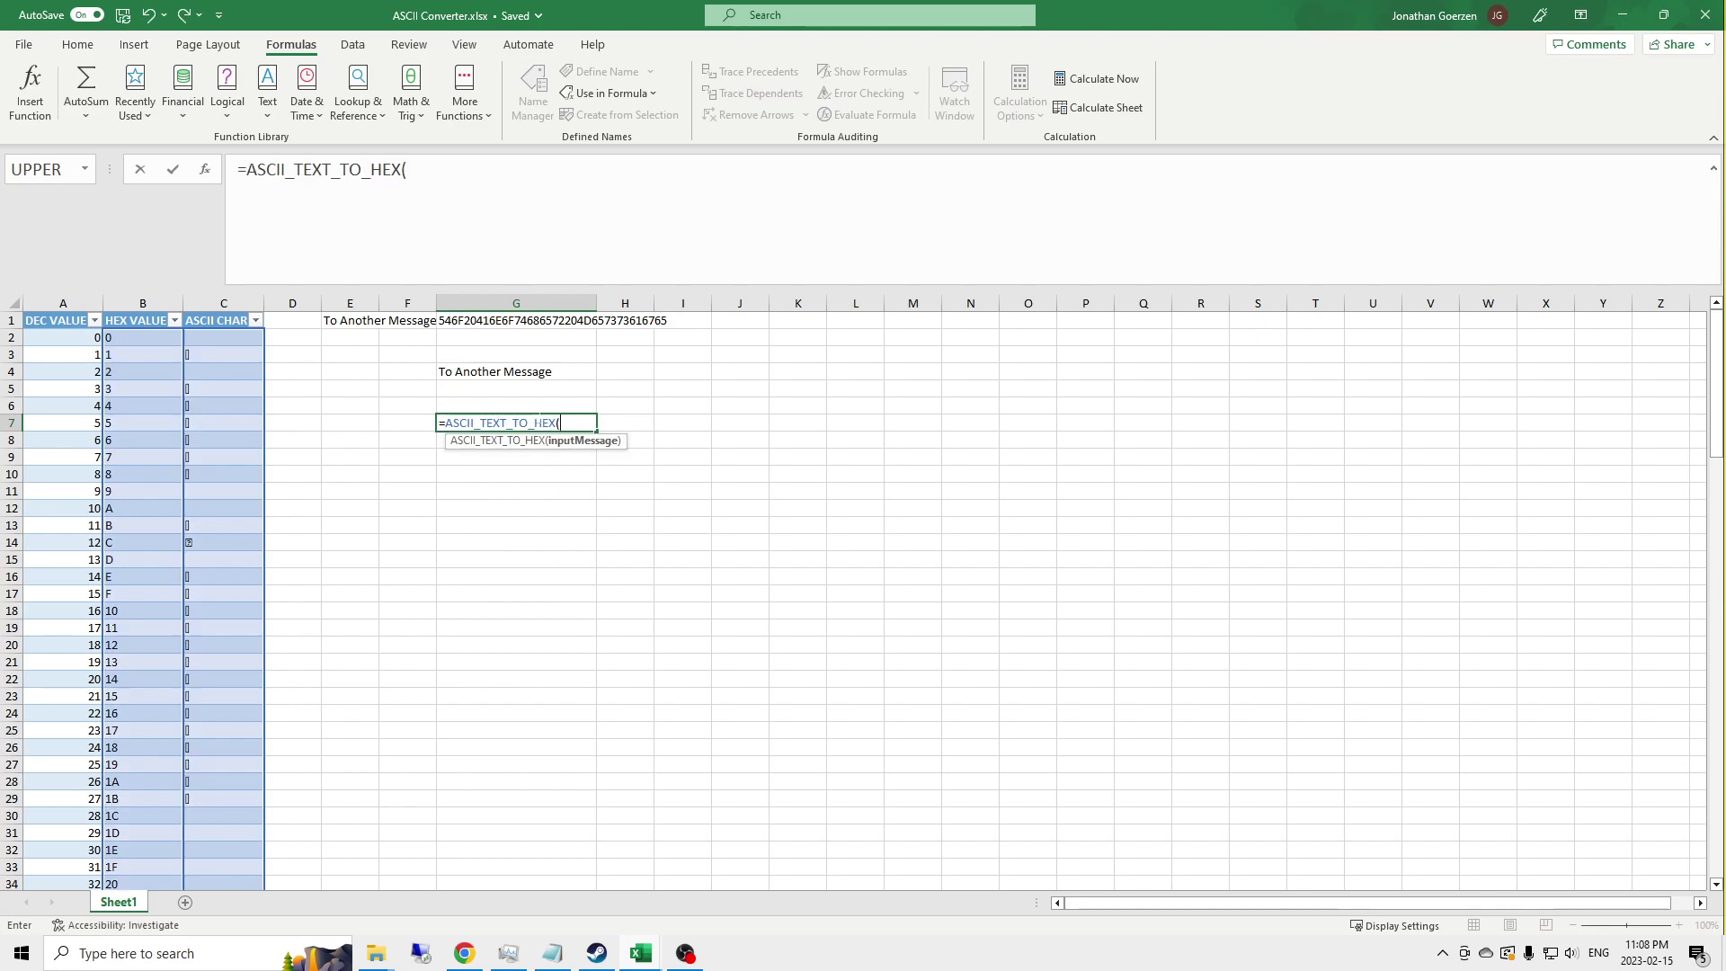
pyautogui.press('Up')
pyautogui.press('Up')
pyautogui.press('Up')
pyautogui.press('Left')
pyautogui.press('Up')
pyautogui.press('Up')
pyautogui.press('Up')
pyautogui.press('Left')
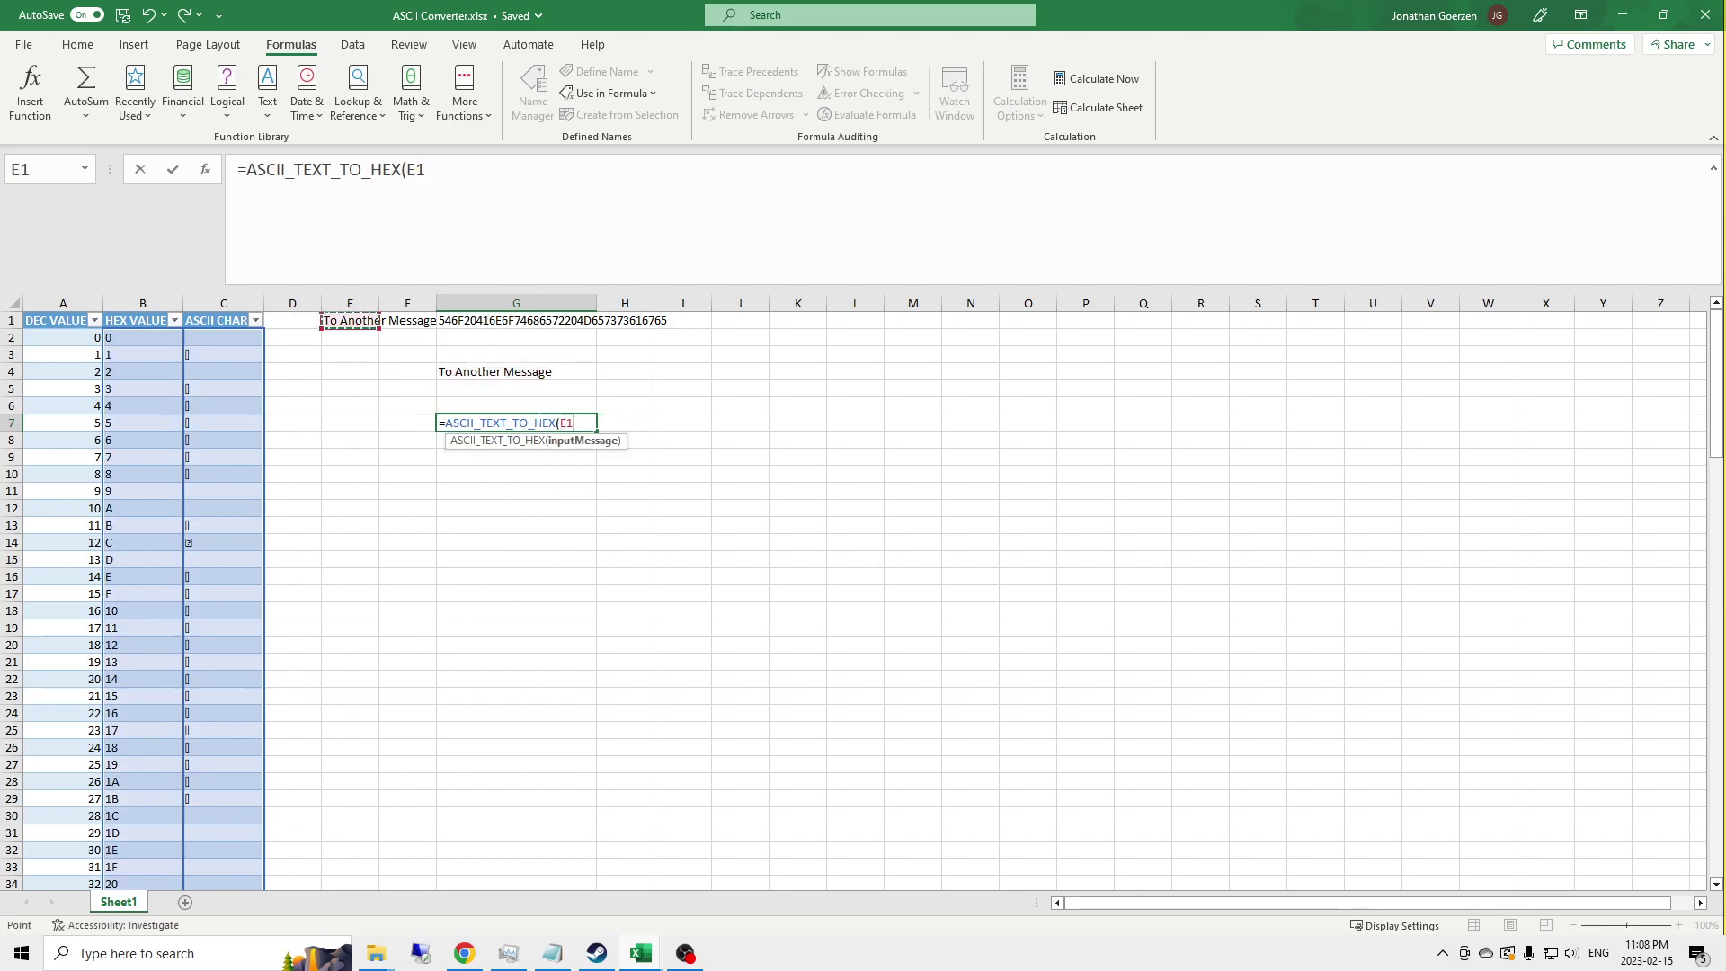
pyautogui.write(')')
pyautogui.press('Return')
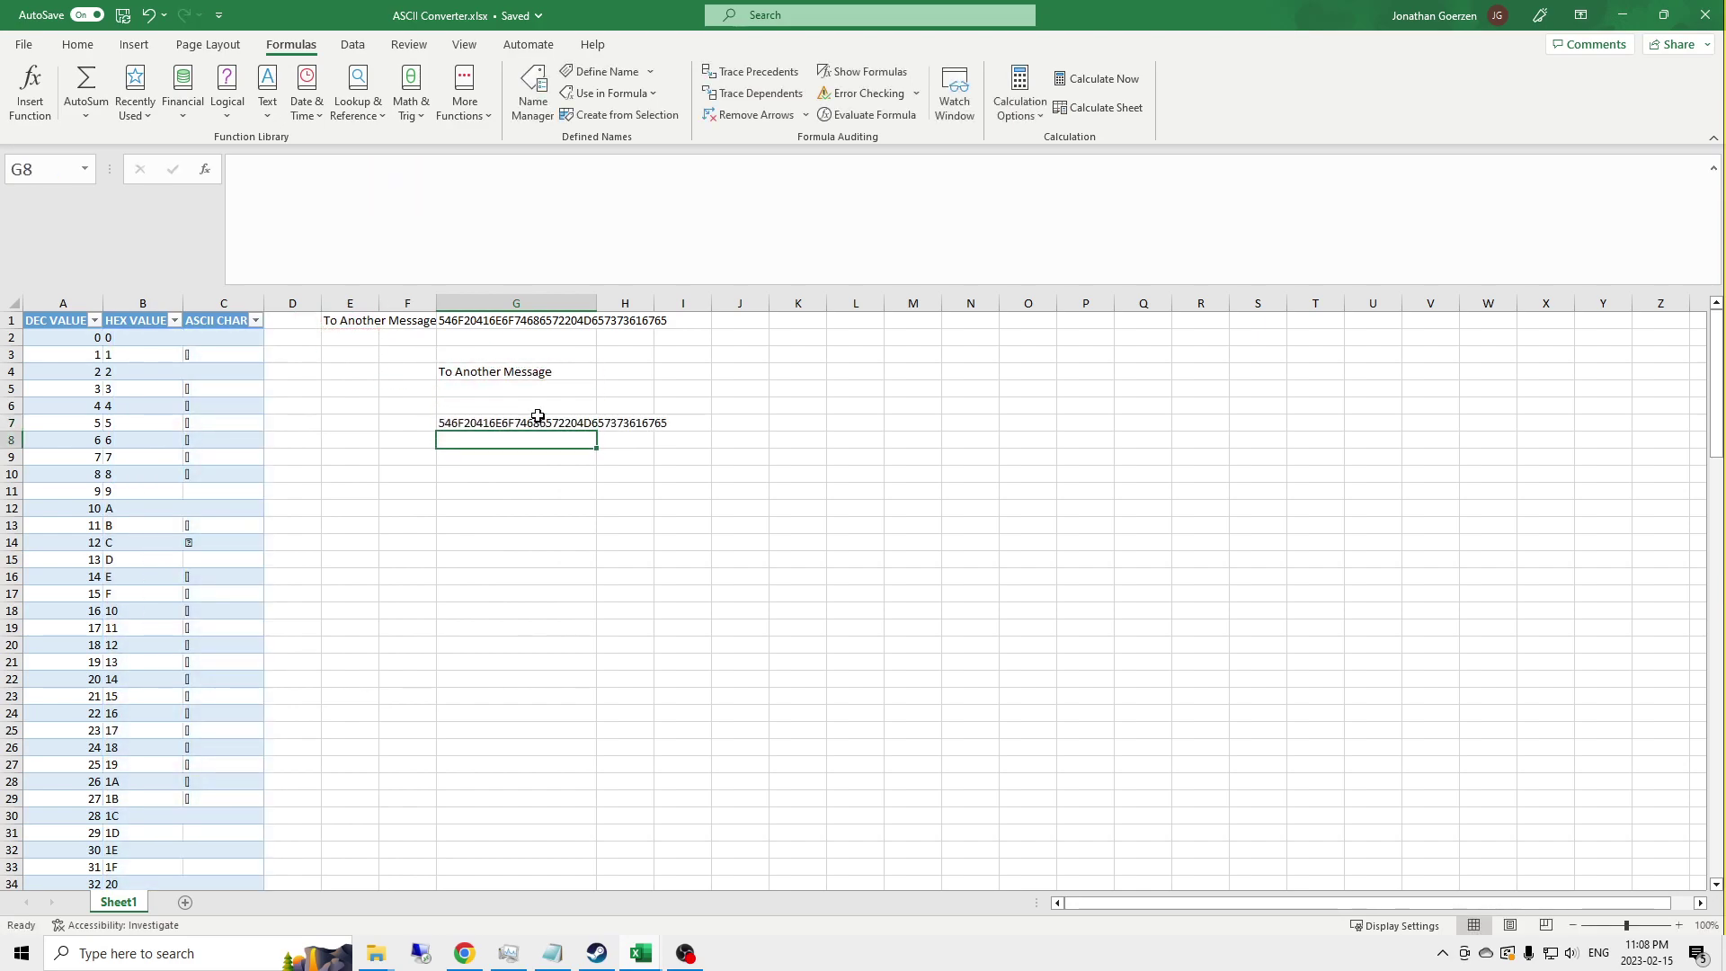
# Step: Enter =ASCII_HEX_TO_TEXT(G7) in cell G8
pyautogui.write('=HEX')
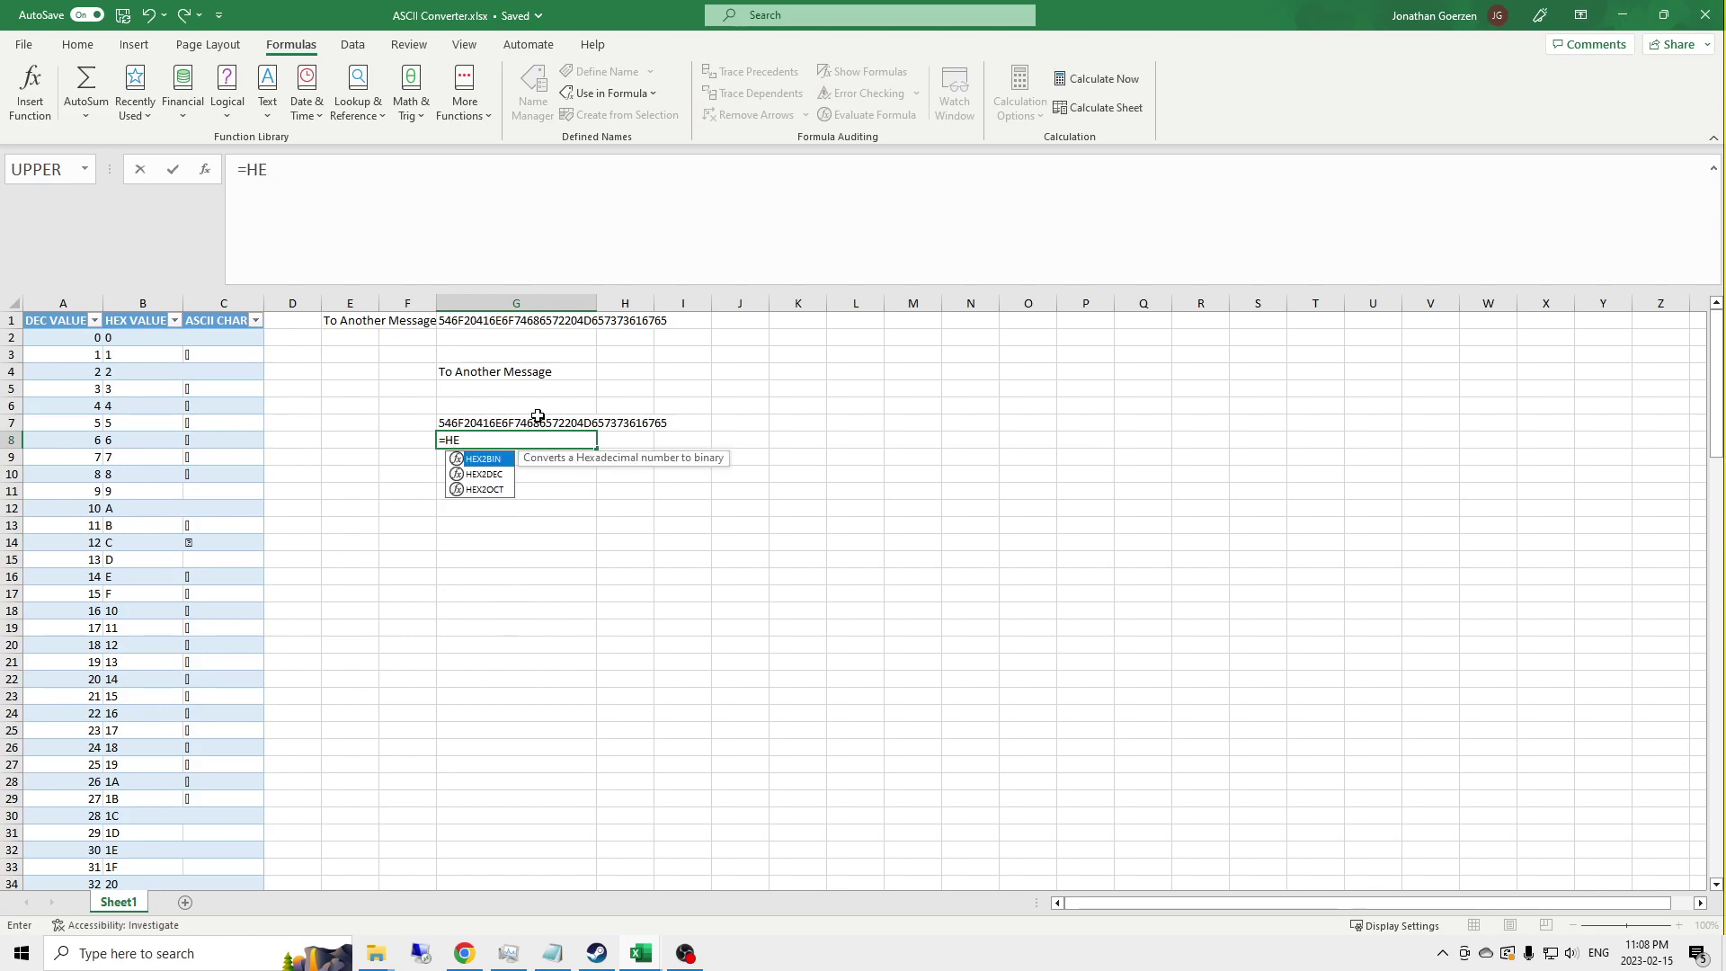
pyautogui.press('Down')
pyautogui.press('Down')
pyautogui.press('Down')
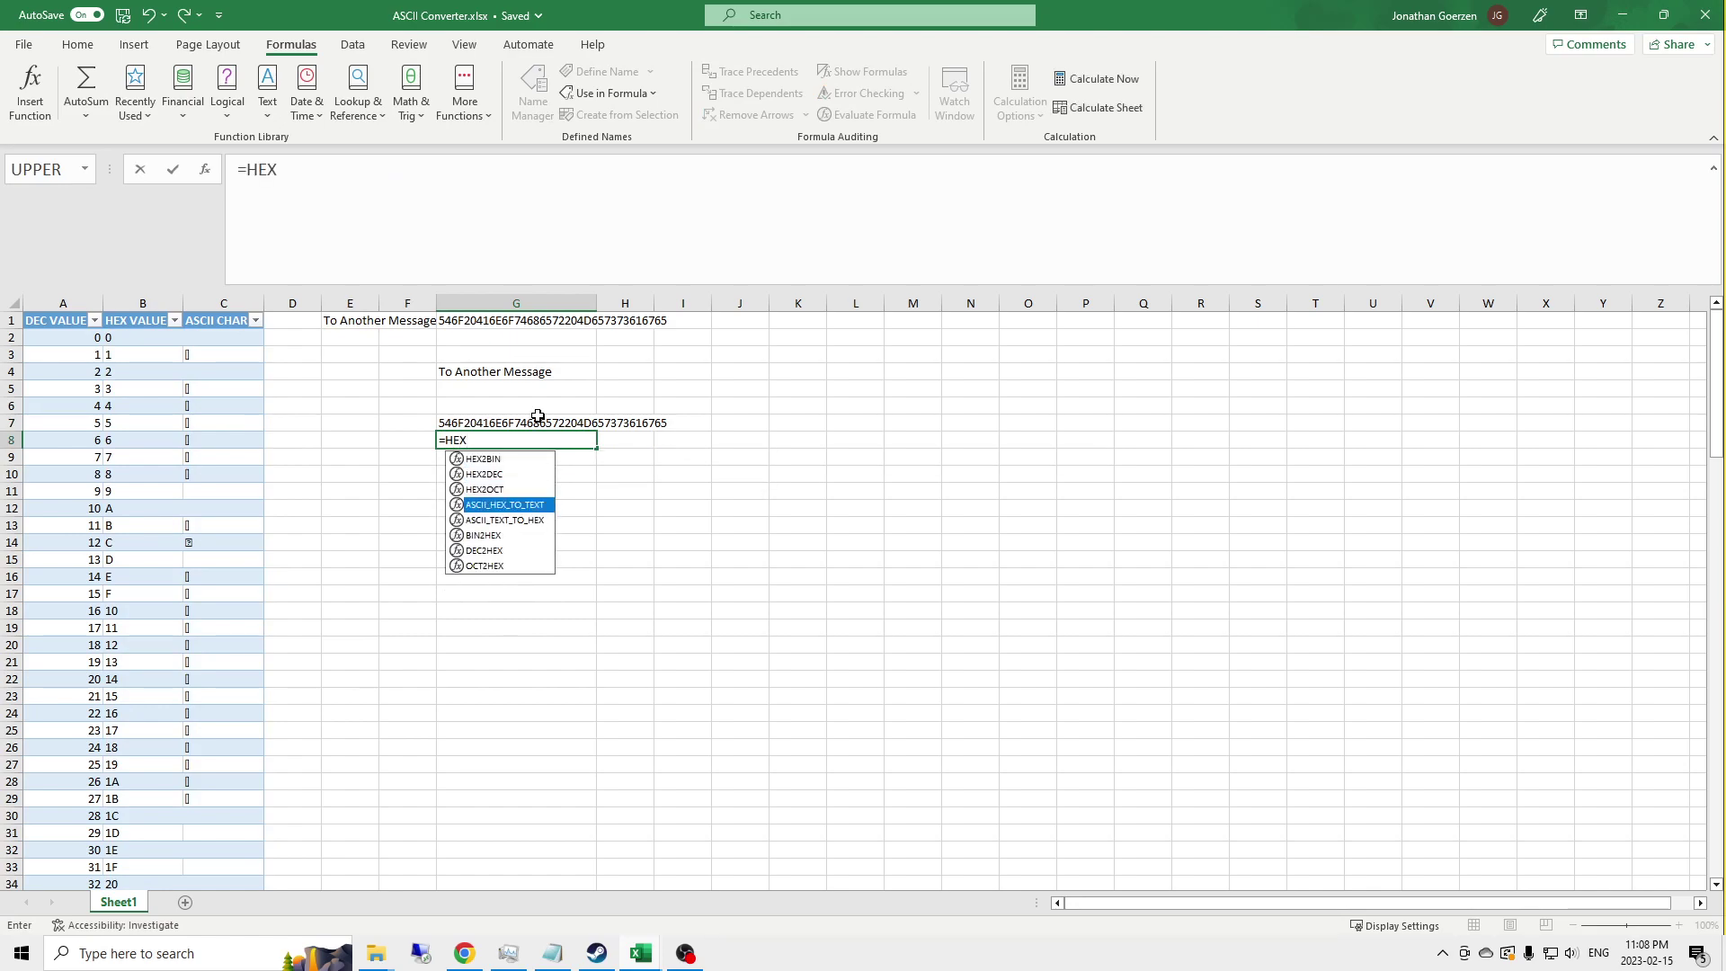
pyautogui.press('Tab')
pyautogui.click(538, 418)
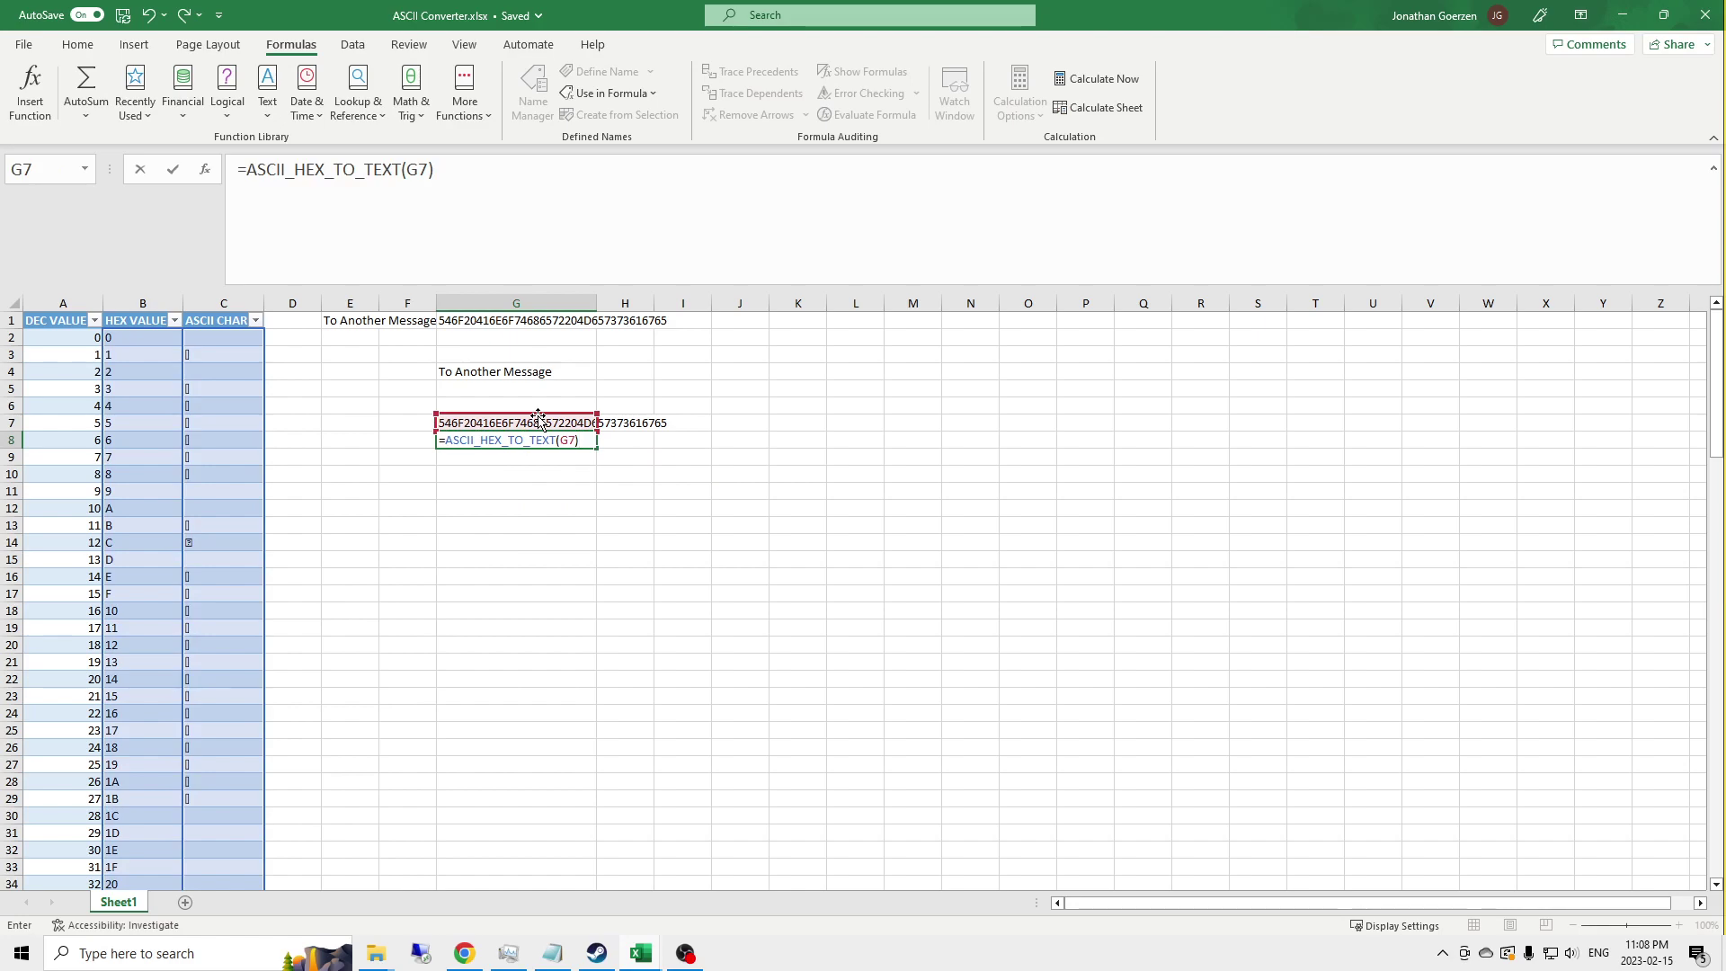
pyautogui.press('Return')
# Step: Replace the E1 message with 'Yay'
pyautogui.press('Up')
pyautogui.press('Up')
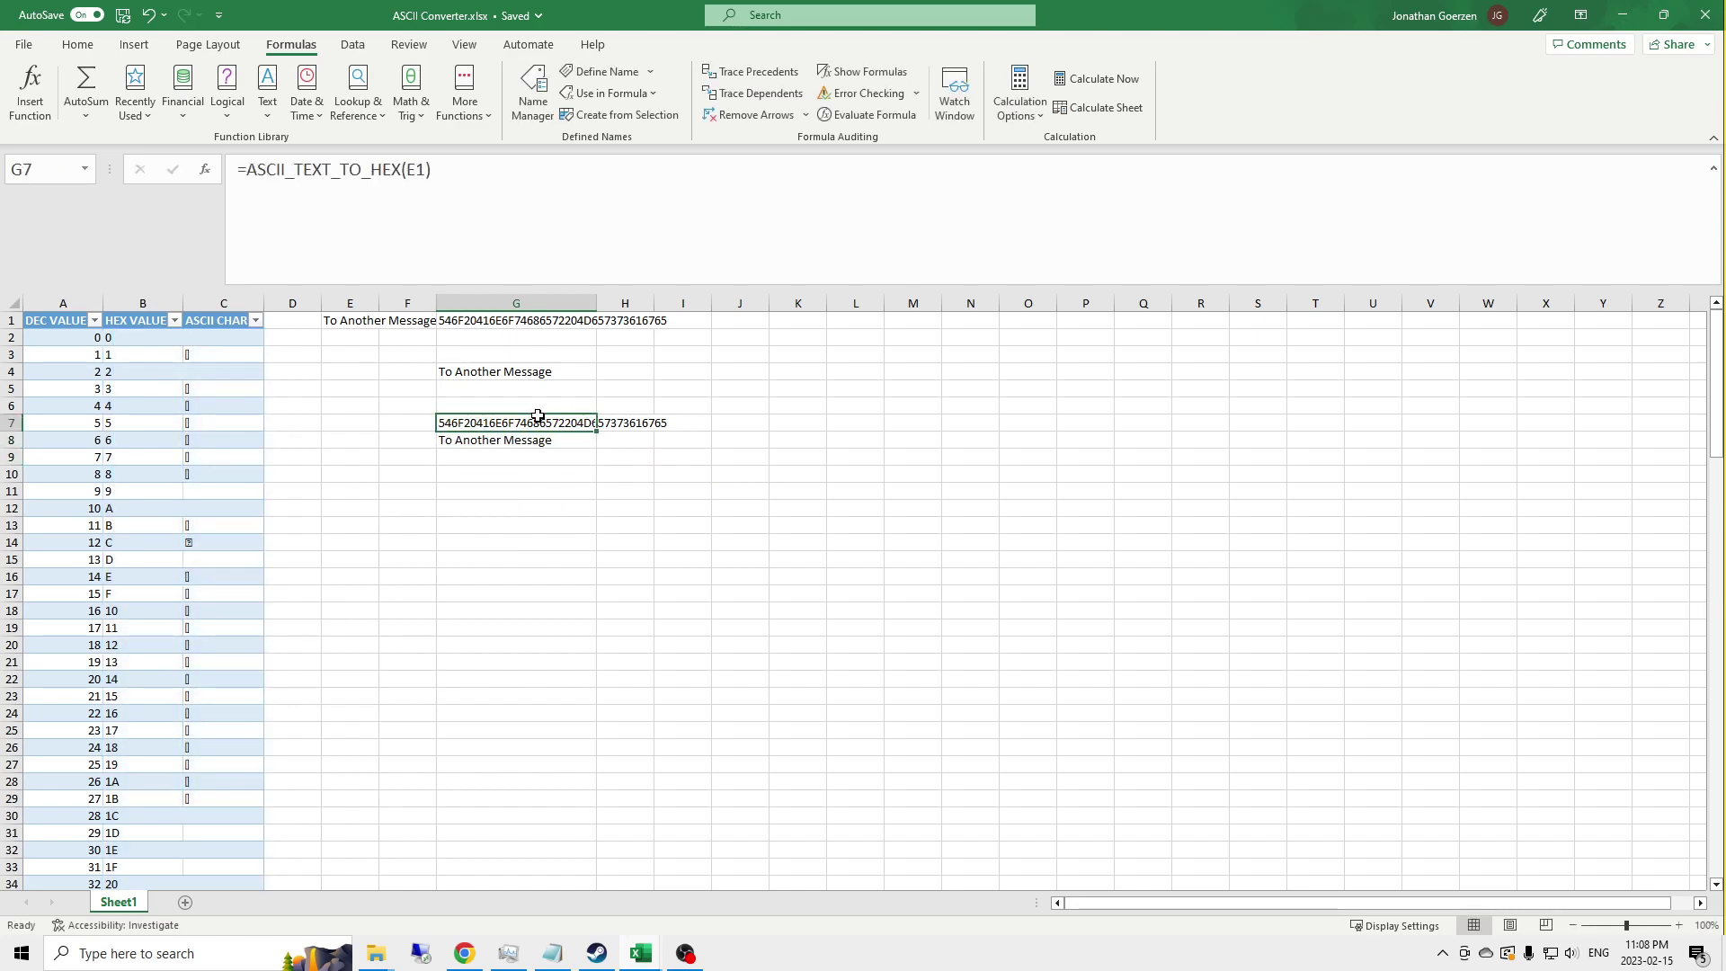
pyautogui.press('Left')
pyautogui.press('Up')
pyautogui.press('Up')
pyautogui.press('Up')
pyautogui.press('Up')
pyautogui.press('Up')
pyautogui.press('Up')
pyautogui.press('Left')
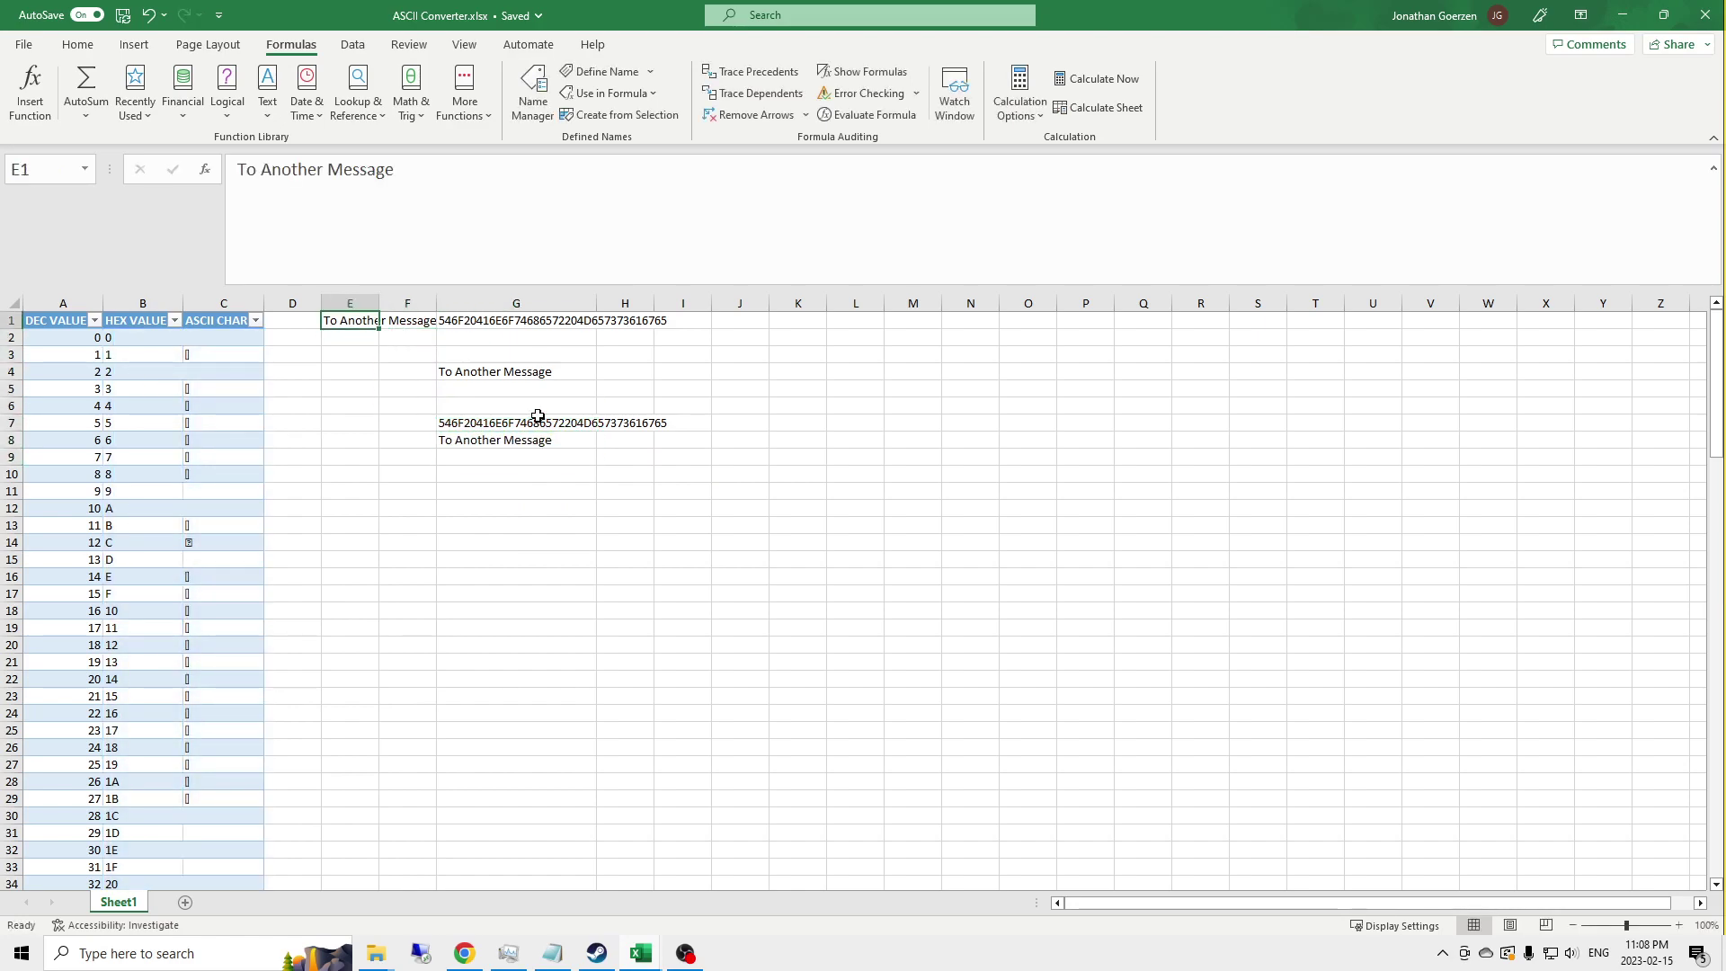
pyautogui.write('Yay')
pyautogui.press('Return')
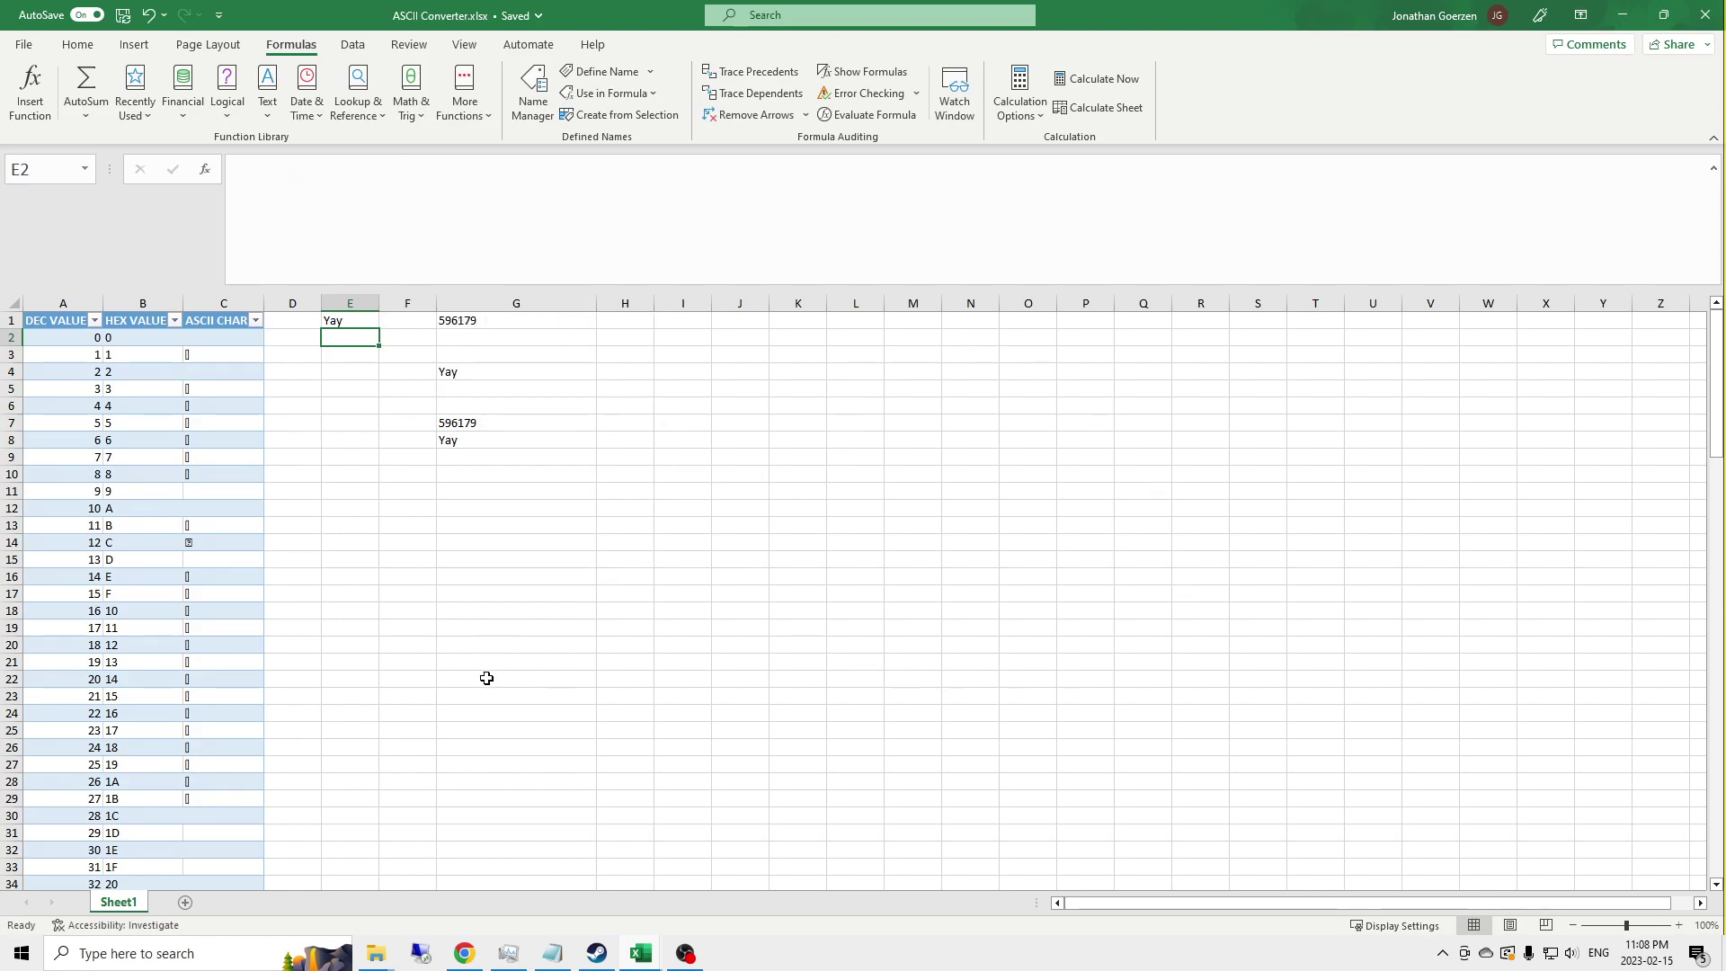
pyautogui.click(498, 424)
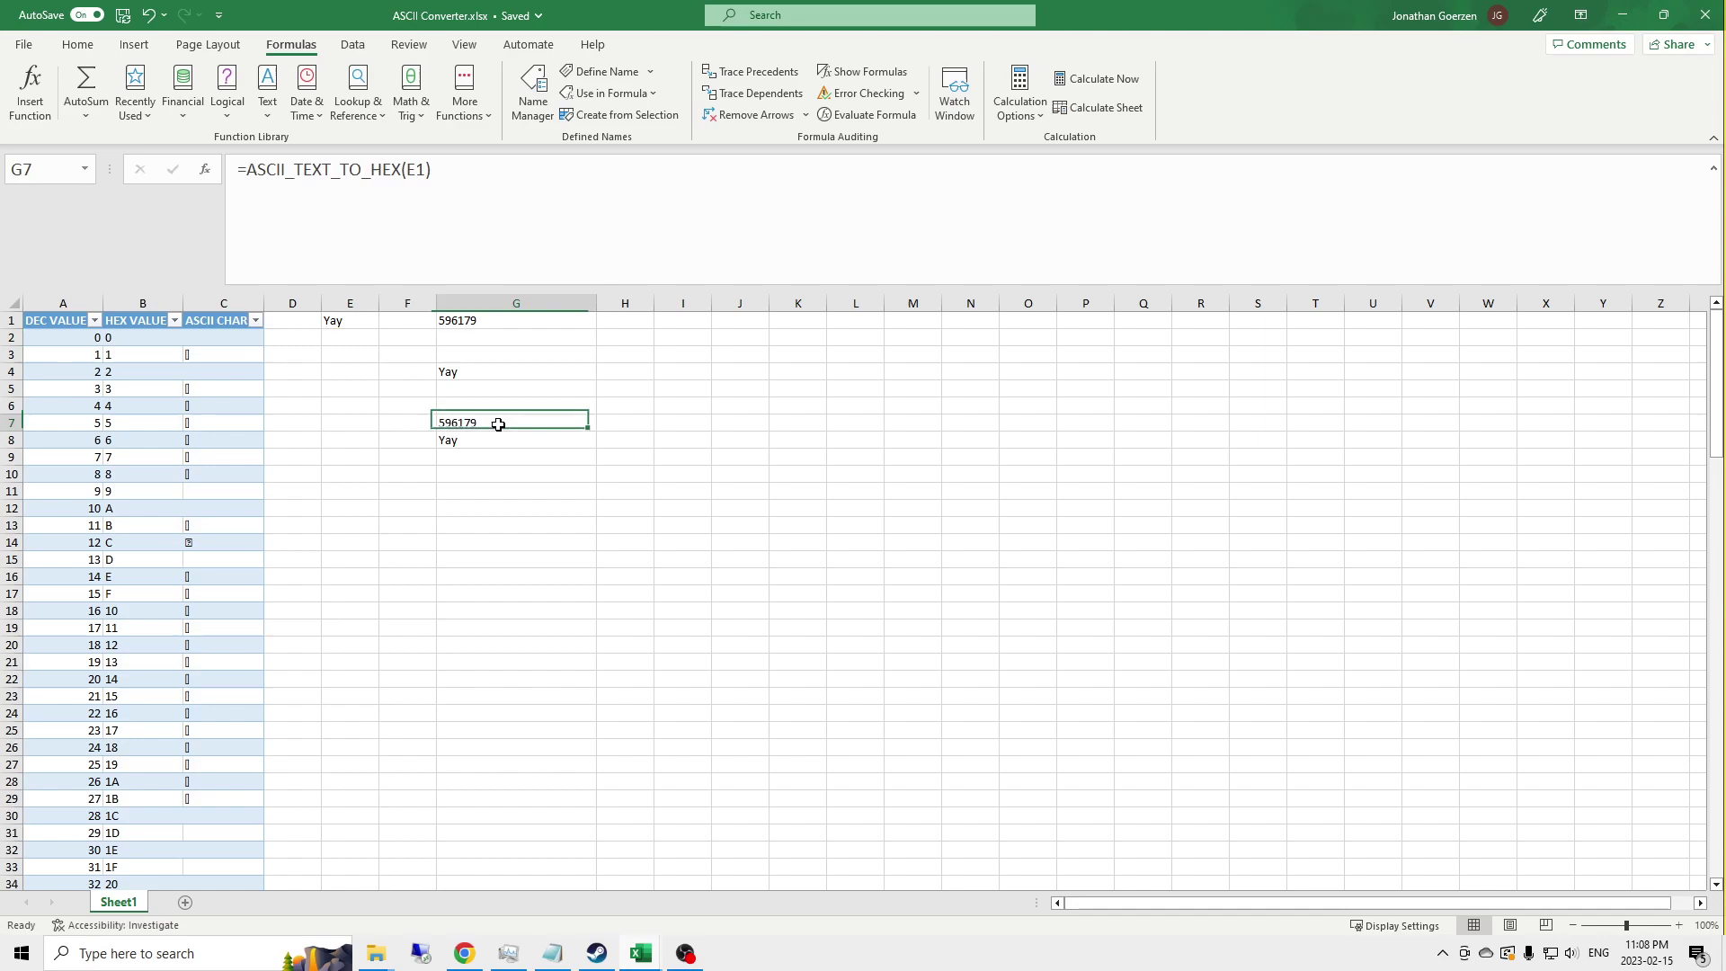
pyautogui.click(509, 374)
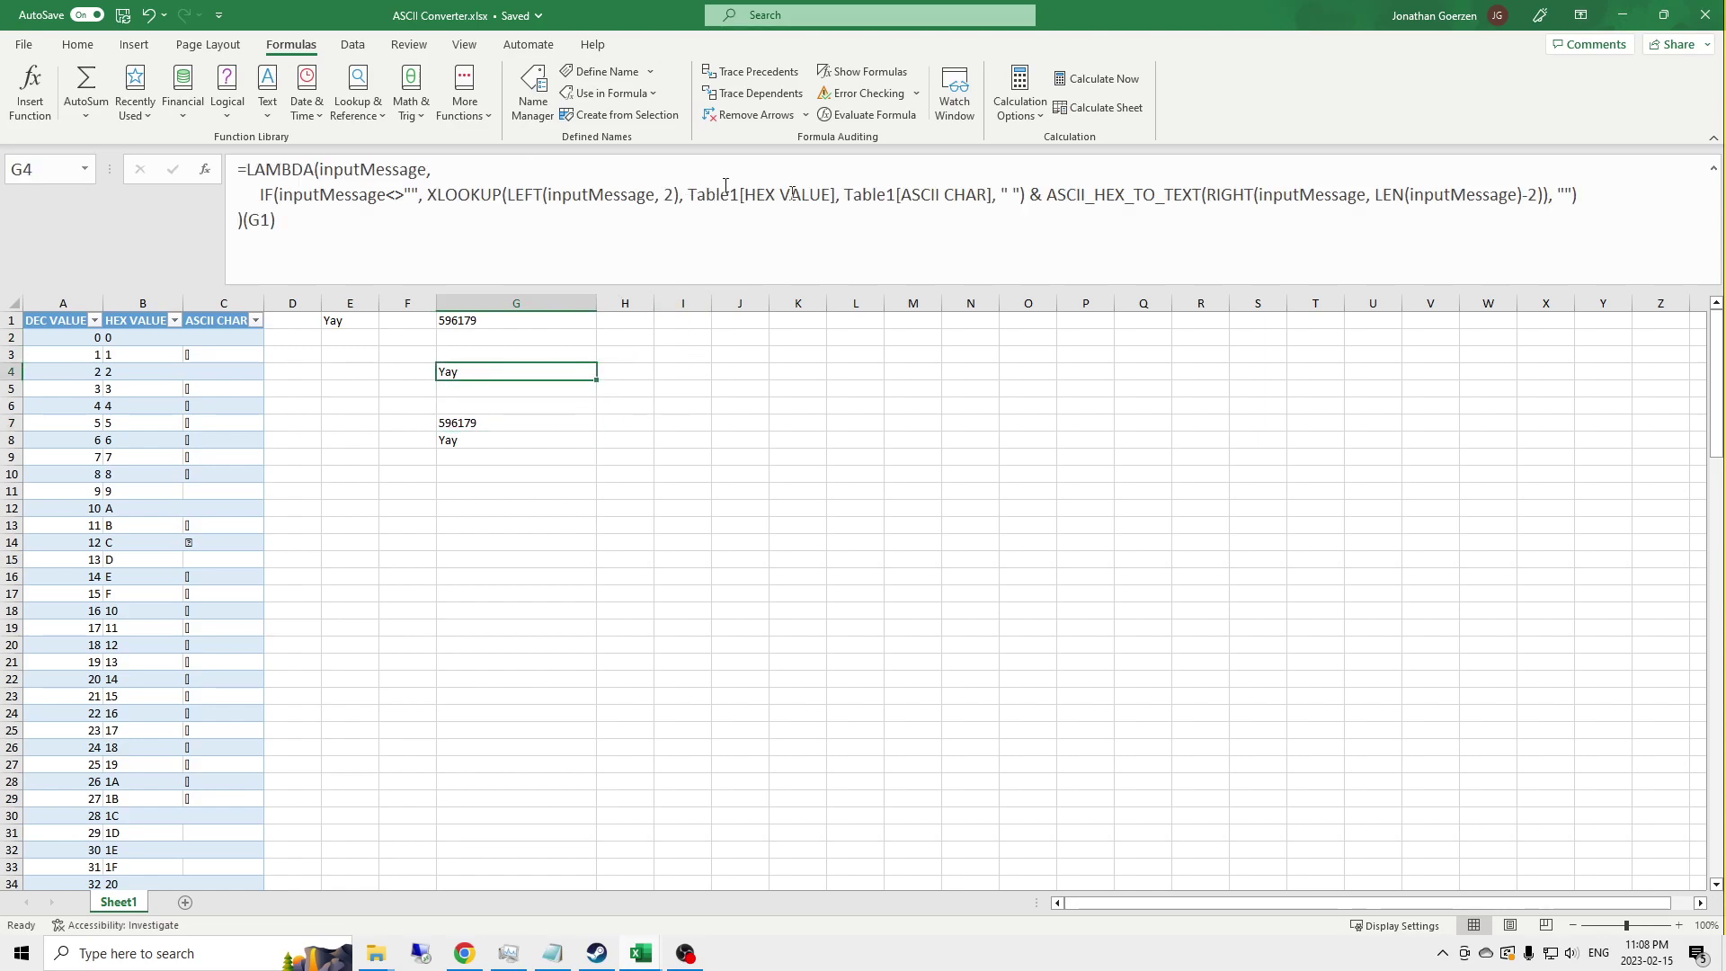